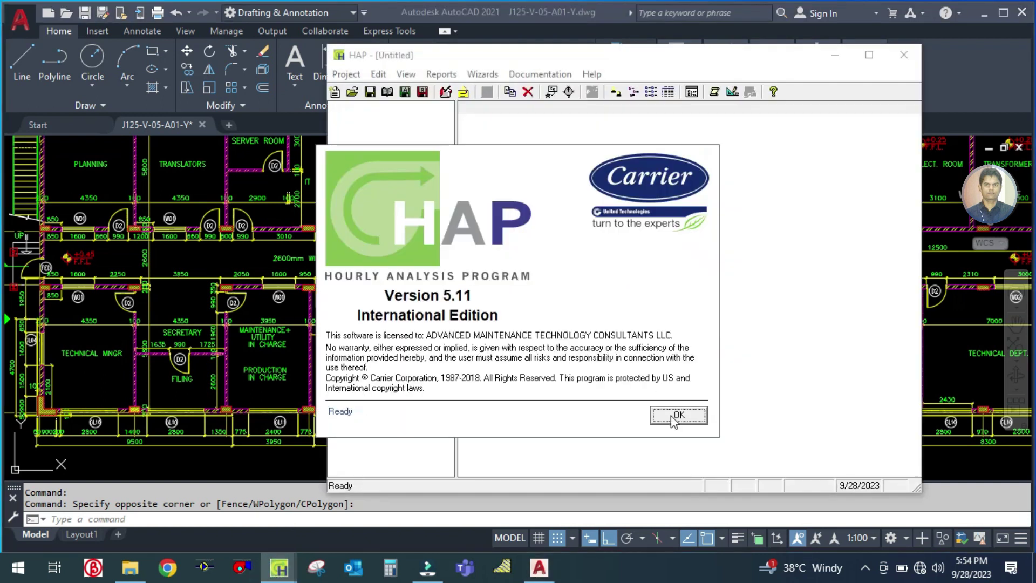
# Open the Hamriya Steel Office Building - 05 project from the startup screen
pyautogui.click(672, 414)
pyautogui.click(402, 314)
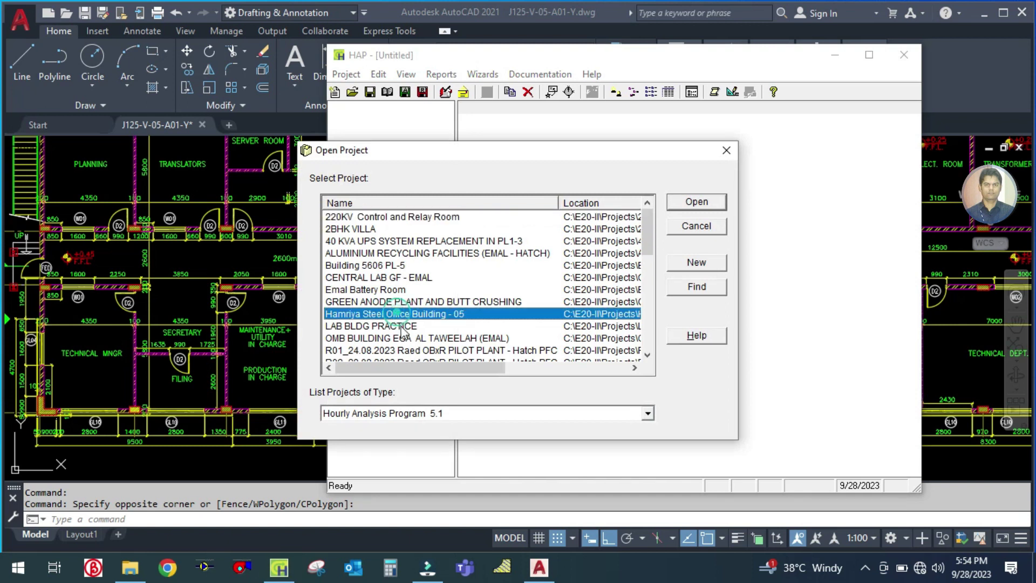
pyautogui.click(709, 209)
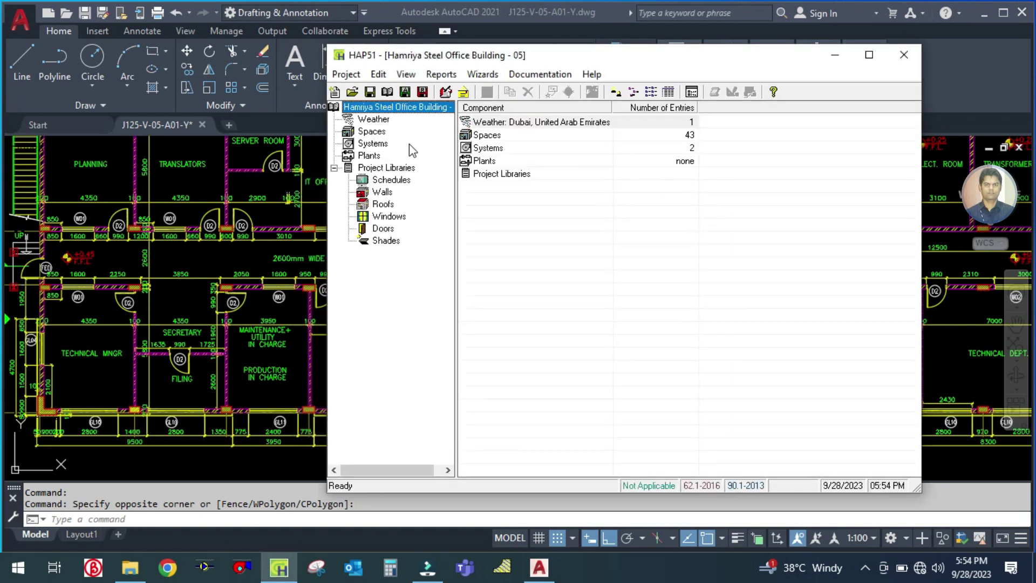
# Browse the project's spaces, then list the air systems and select PROD INCH,FILING,SERT GF-SPU02
pyautogui.click(487, 135)
pyautogui.click(371, 131)
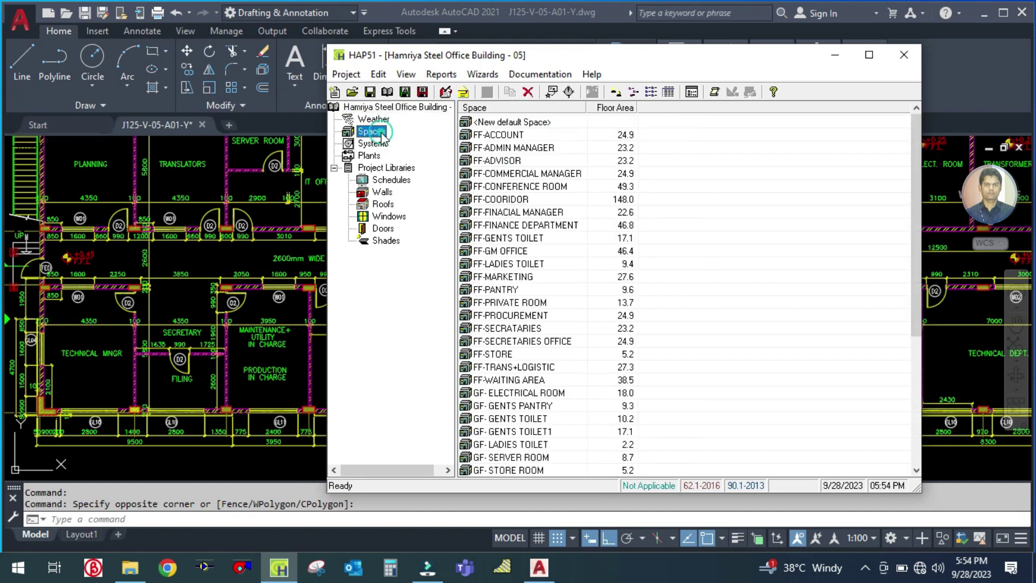
pyautogui.scroll(-5, 614, 296)
pyautogui.scroll(5, 613, 295)
pyautogui.click(373, 143)
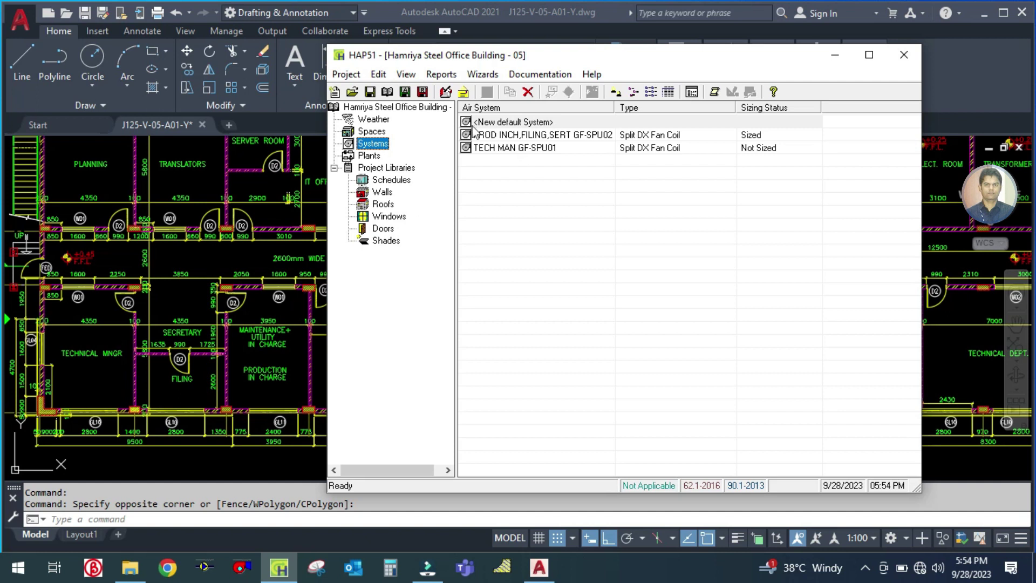
pyautogui.click(516, 137)
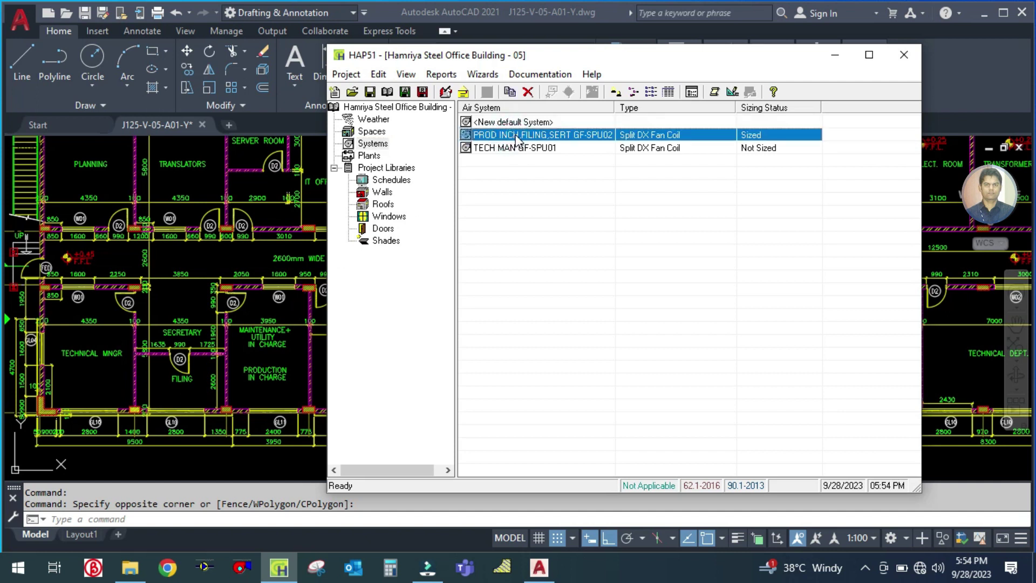
# Duplicate the PROD INCH,FILING,SERT GF-SPU02 air system, glancing at the AutoCAD floor plan
pyautogui.rightClick(515, 137)
pyautogui.click(557, 144)
pyautogui.click(319, 365)
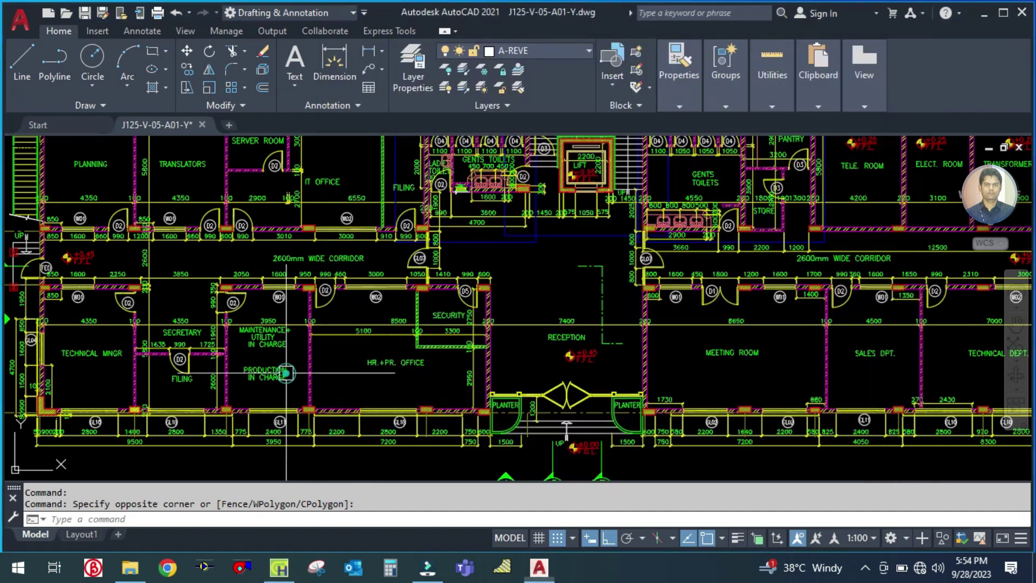
pyautogui.scroll(4, 391, 373)
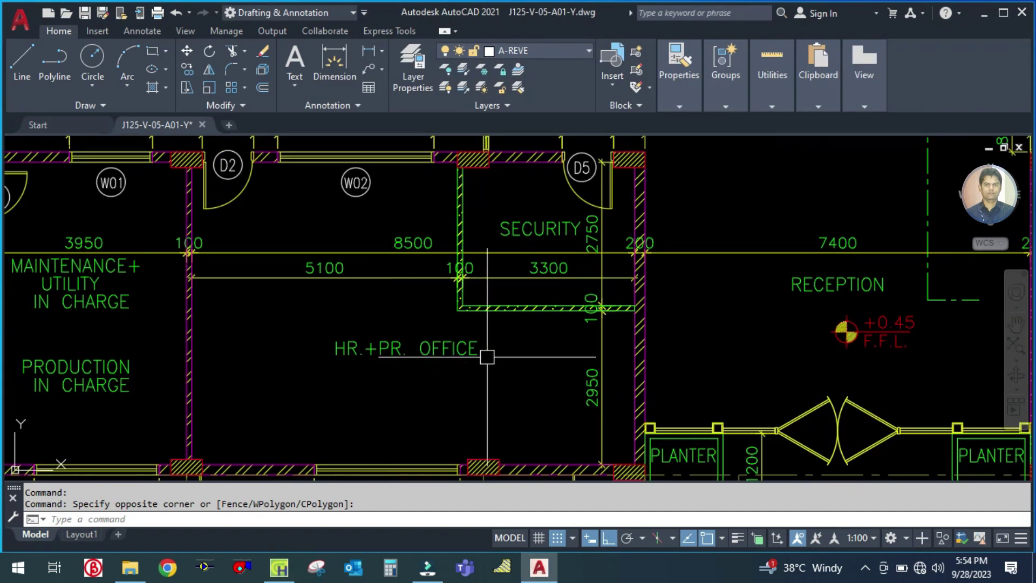
pyautogui.click(284, 563)
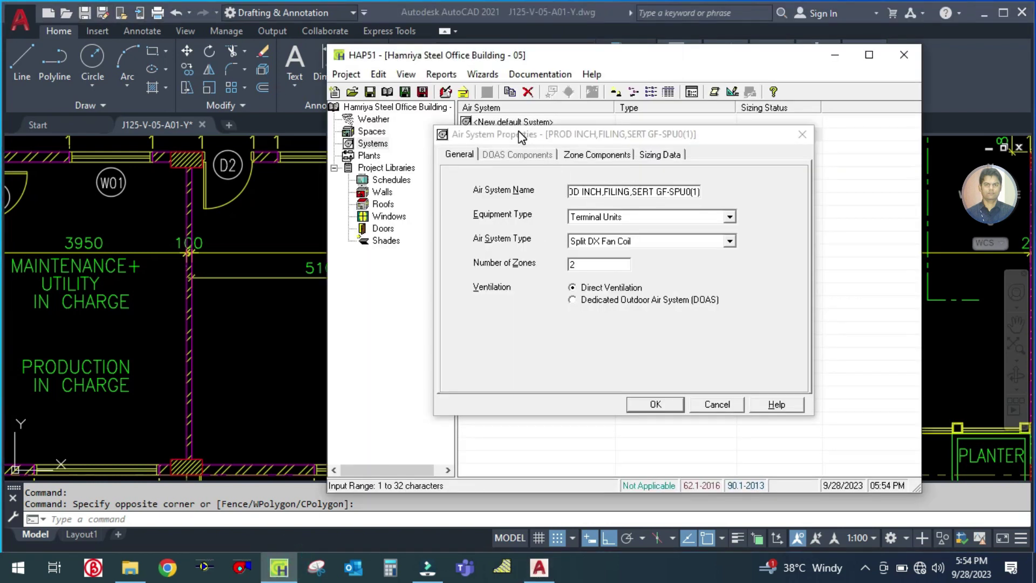
# Rename the copied system to 'HR PRO + SECURITY' and save it
pyautogui.moveTo(520, 136); pyautogui.dragTo(529, 139)
pyautogui.click(461, 156)
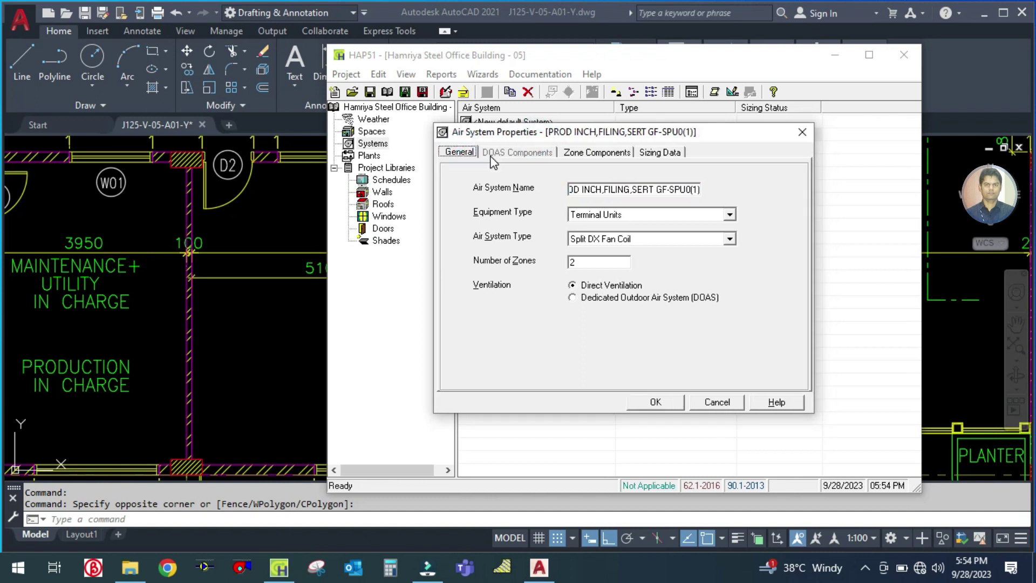
pyautogui.keyDown('shift'); pyautogui.click(632, 189); pyautogui.keyUp('shift')
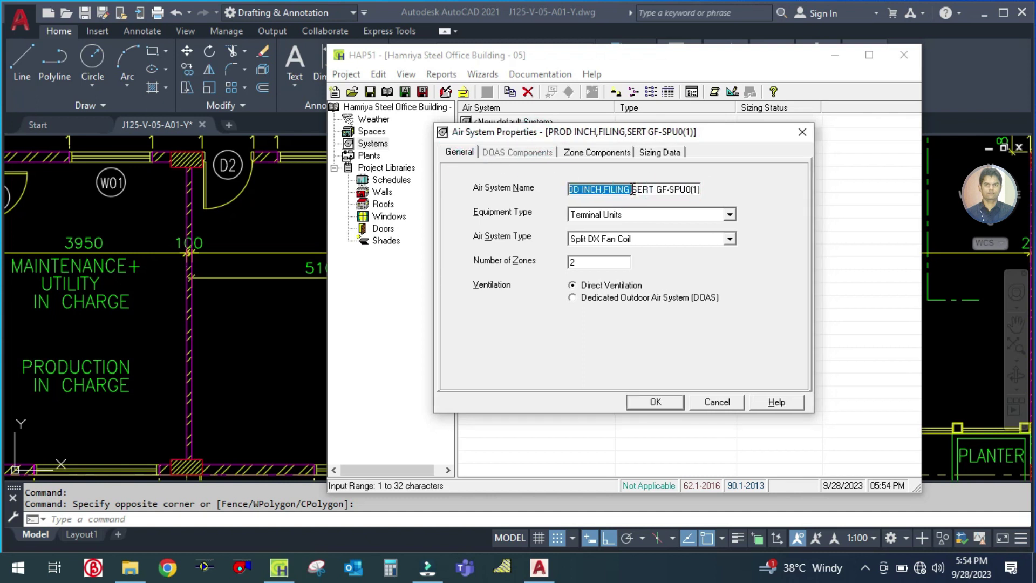
pyautogui.click(633, 189)
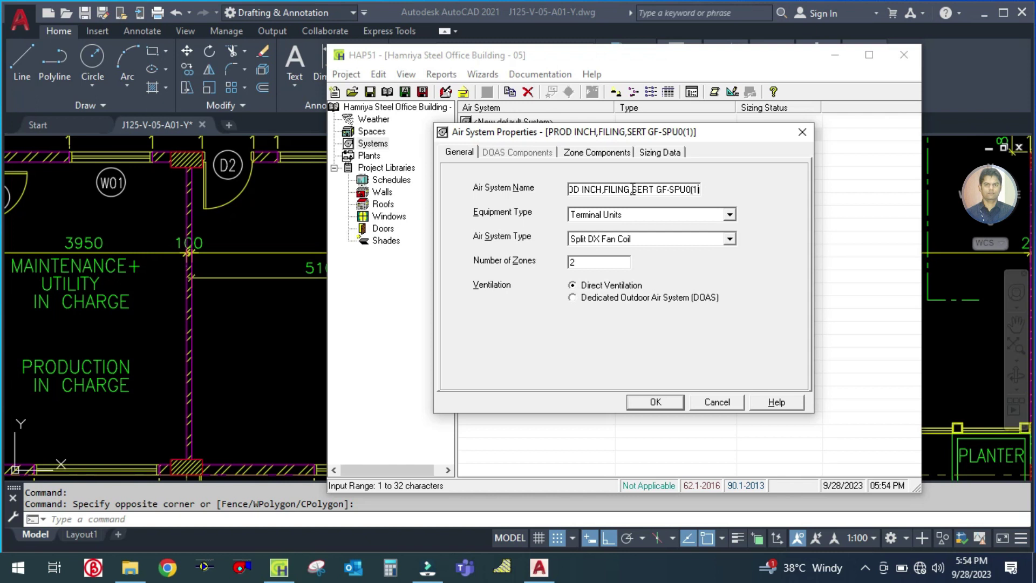
pyautogui.press('BackSpace')
pyautogui.press('BackSpace')
pyautogui.press('BackSpace')
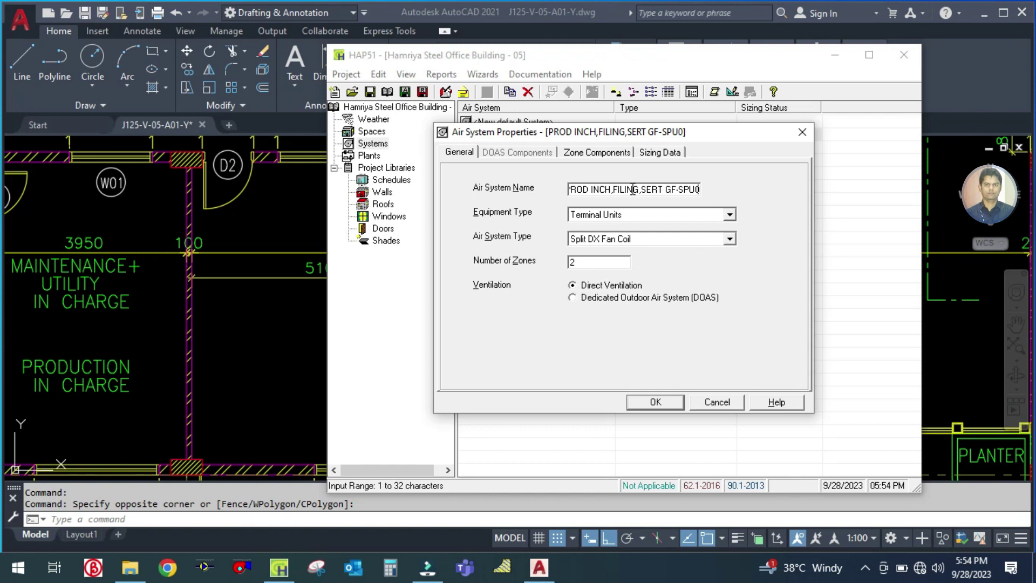
pyautogui.press('BackSpace')
pyautogui.press('BackSpace')
pyautogui.press('BackSpace')
pyautogui.press('BackSpace')
pyautogui.press('BackSpace')
pyautogui.press('BackSpace')
pyautogui.press('BackSpace')
pyautogui.press('BackSpace')
pyautogui.press('BackSpace')
pyautogui.press('BackSpace')
pyautogui.press('BackSpace')
pyautogui.press('BackSpace')
pyautogui.press('BackSpace')
pyautogui.press('BackSpace')
pyautogui.press('BackSpace')
pyautogui.press('BackSpace')
pyautogui.press('BackSpace')
pyautogui.press('BackSpace')
pyautogui.press('BackSpace')
pyautogui.press('BackSpace')
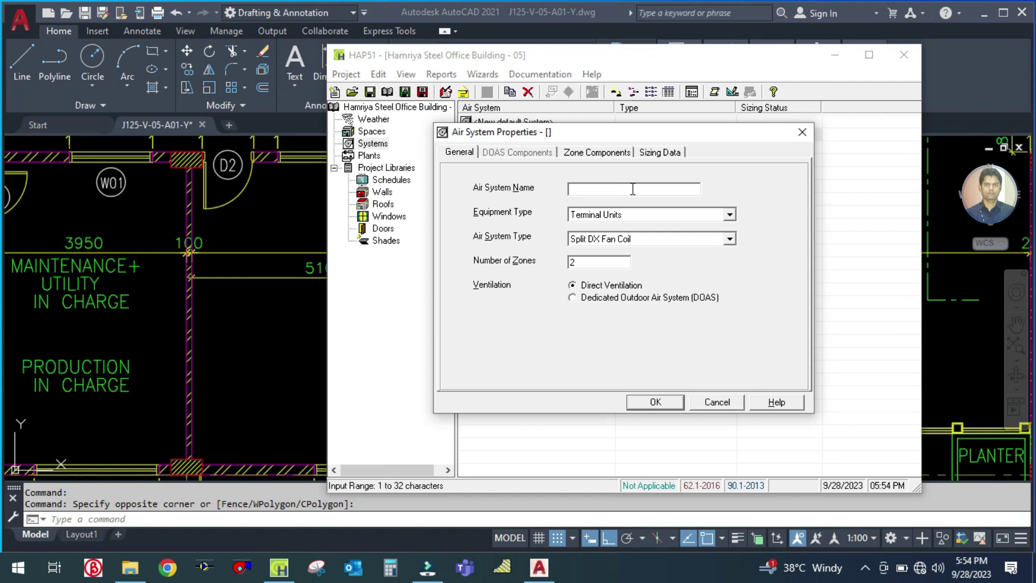
pyautogui.write('HR')
pyautogui.press('capslock')
pyautogui.write('PRO')
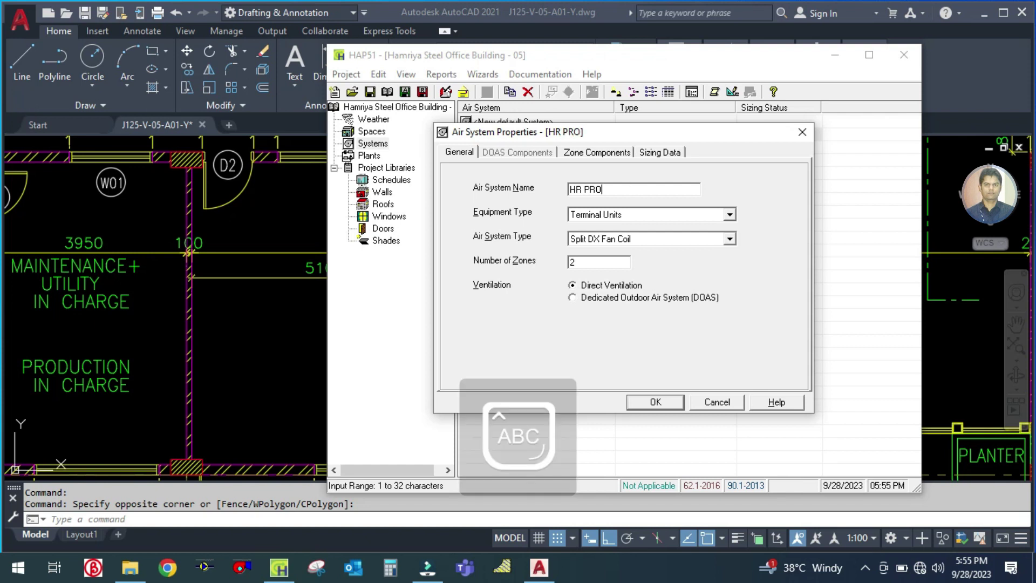
pyautogui.write(' + SECURITY')
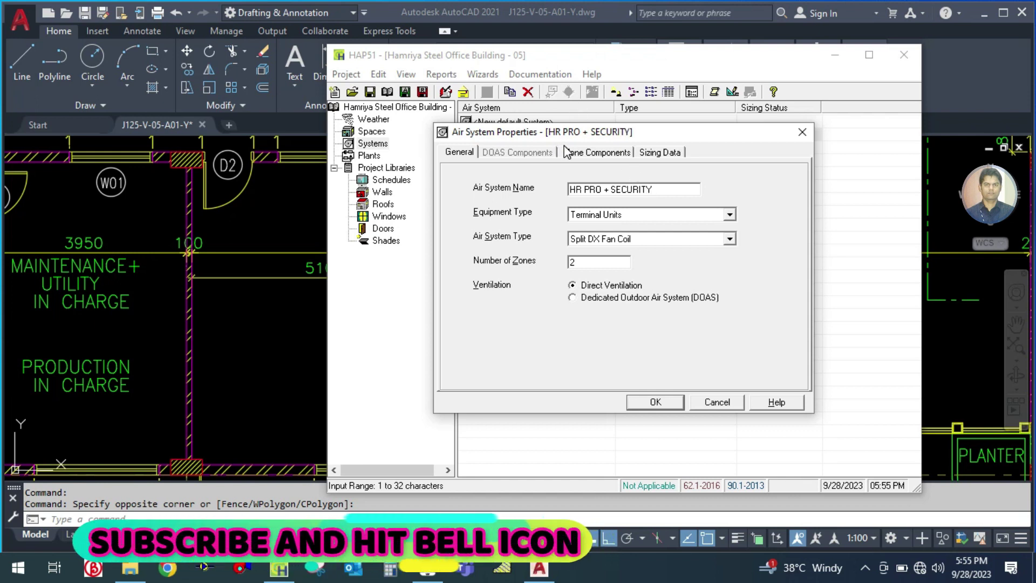
pyautogui.click(636, 402)
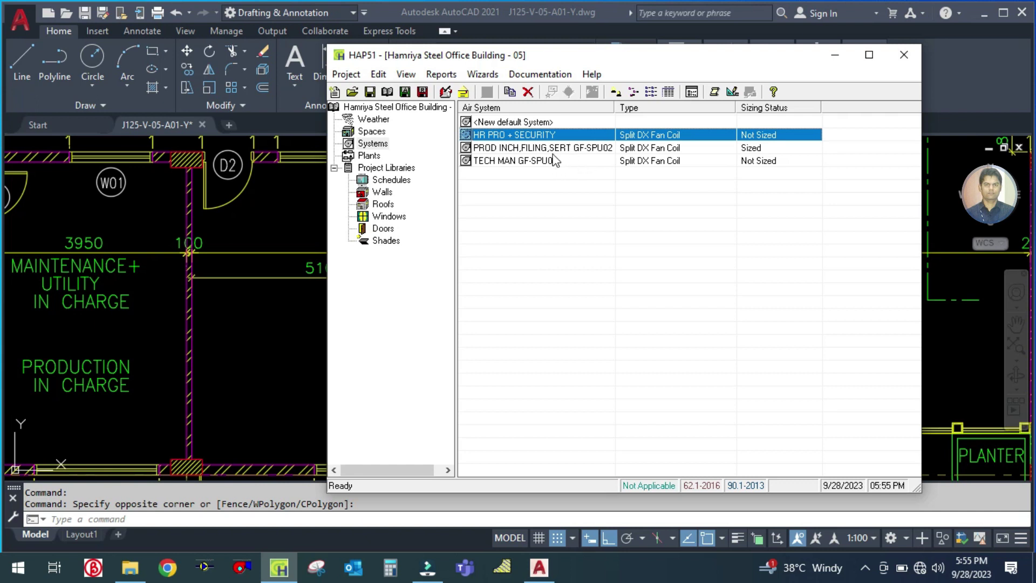
# Open HR PRO + SECURITY's properties and append GF-SPU03 to its name
pyautogui.click(523, 217)
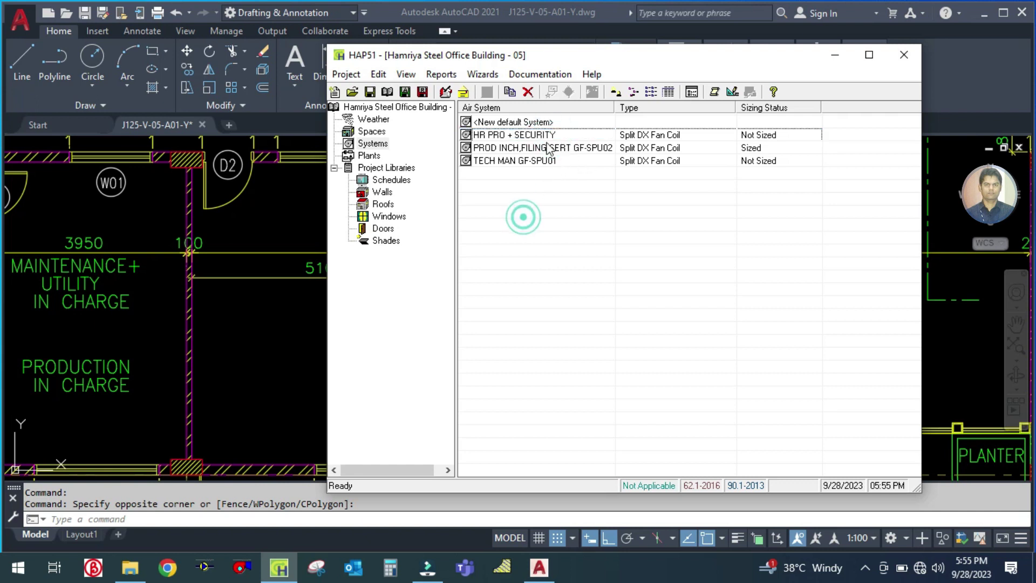
pyautogui.doubleClick(547, 132)
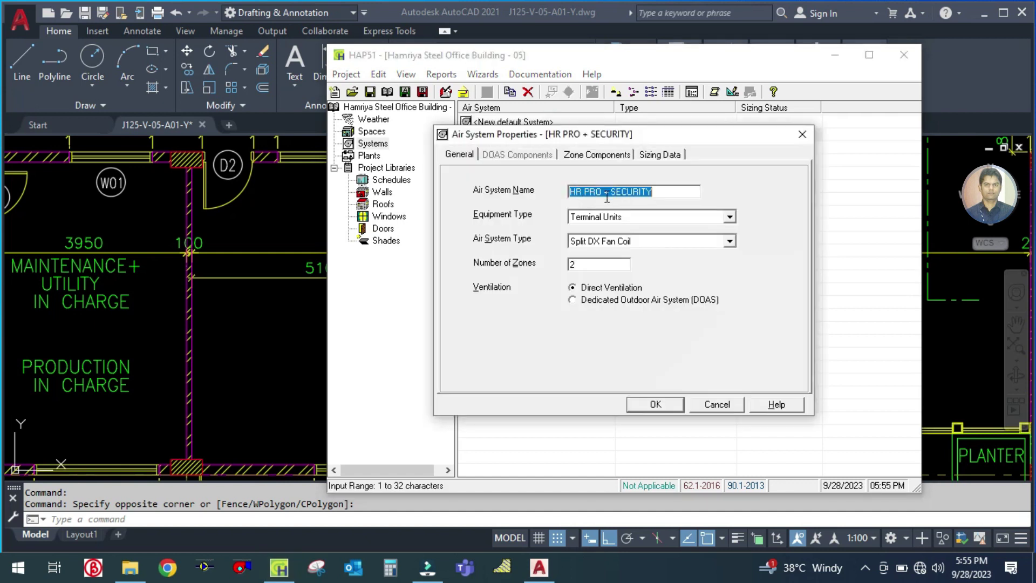
pyautogui.click(655, 193)
pyautogui.write('GF-SPU03')
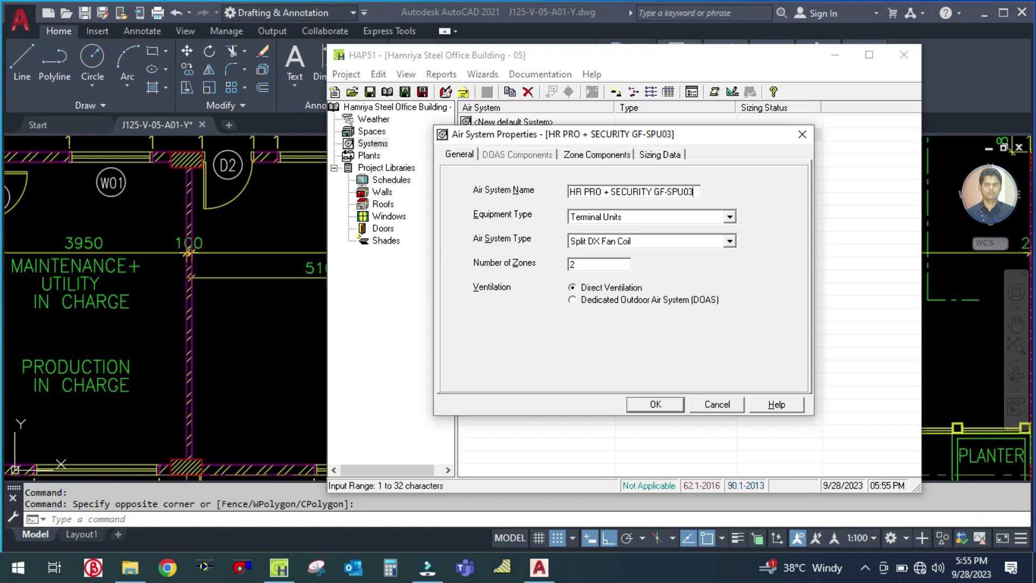
# Keep Terminal Units equipment, Split DX Fan Coil system type and 2 zones
pyautogui.click(601, 219)
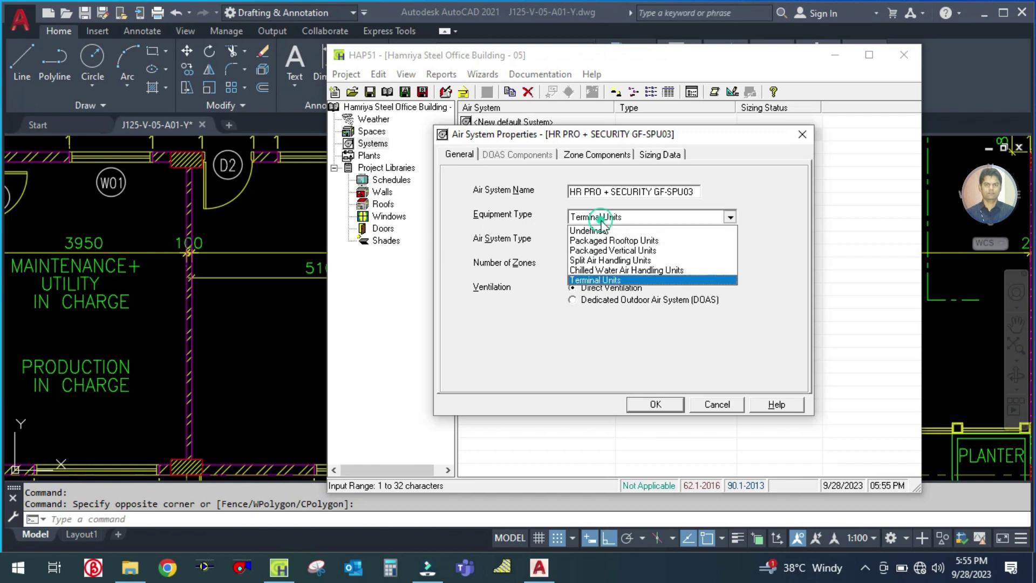
pyautogui.click(615, 280)
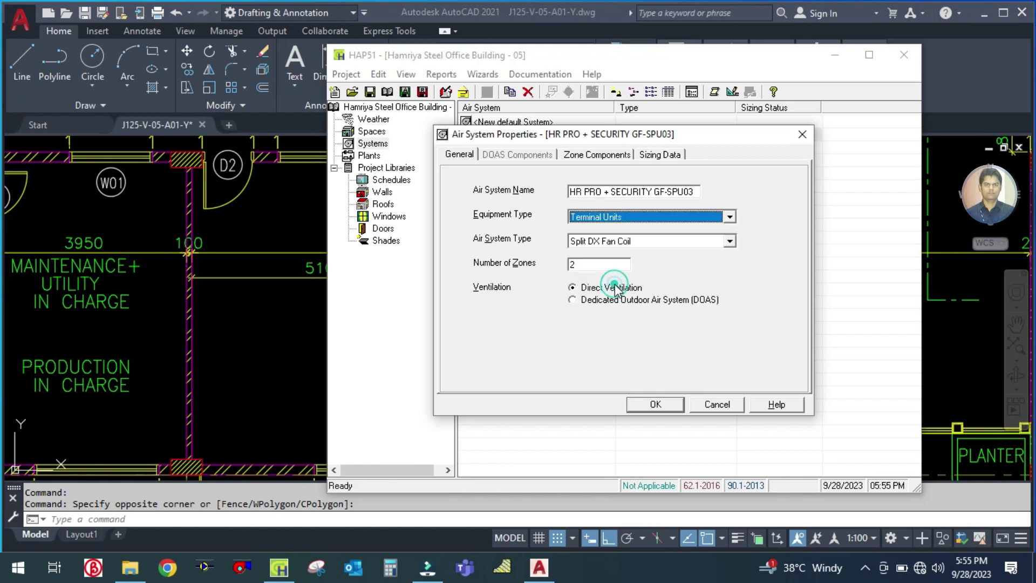
pyautogui.click(604, 243)
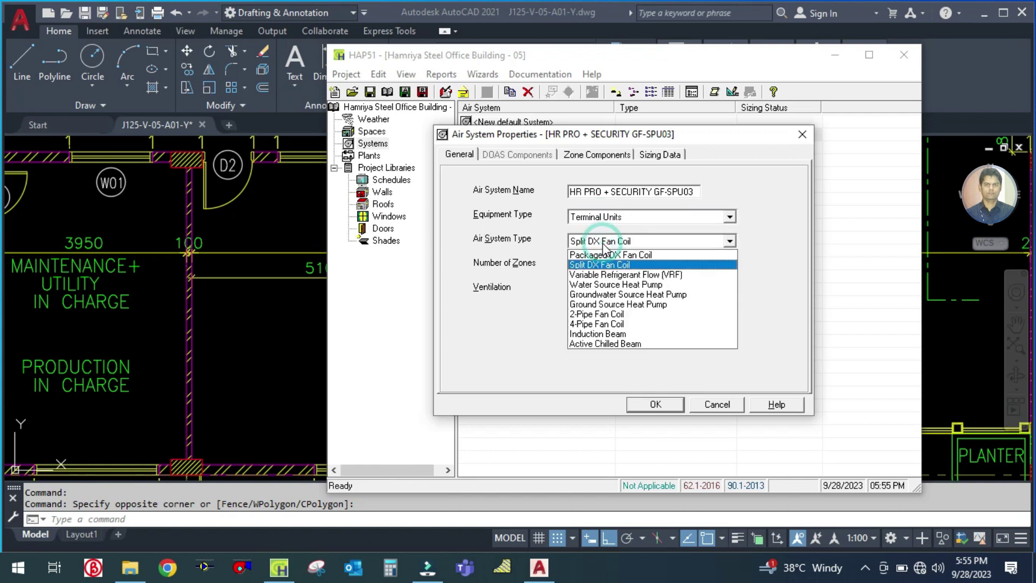
pyautogui.click(594, 264)
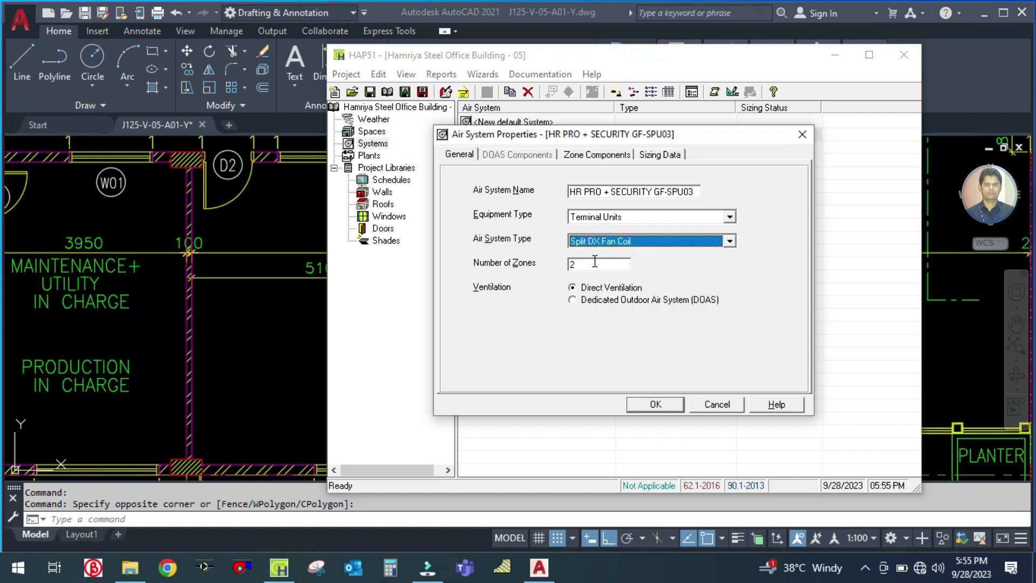
pyautogui.doubleClick(590, 263)
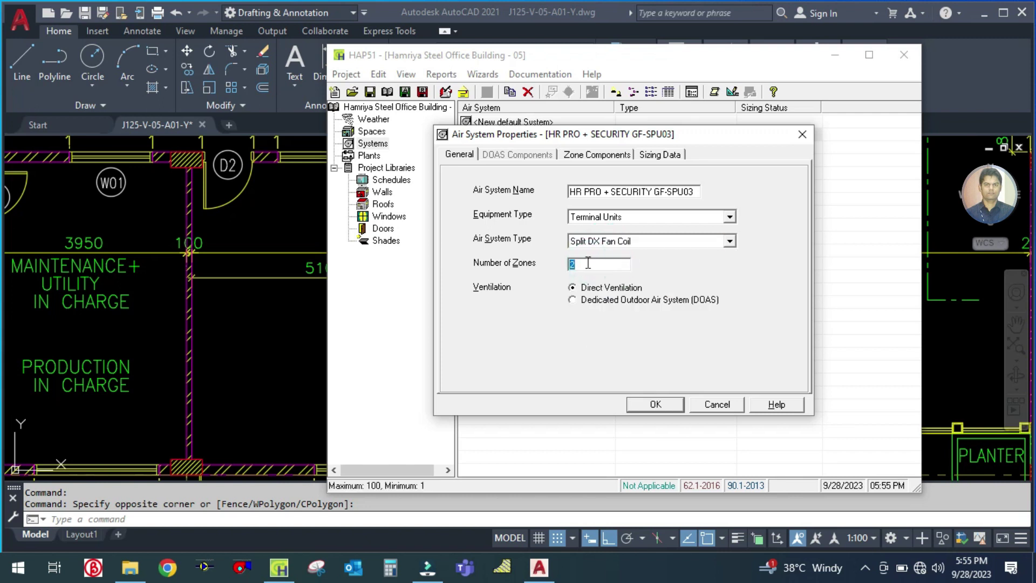
# Cross-check the AutoCAD ground-floor plan, then view the zones' space assignments
pyautogui.click(321, 313)
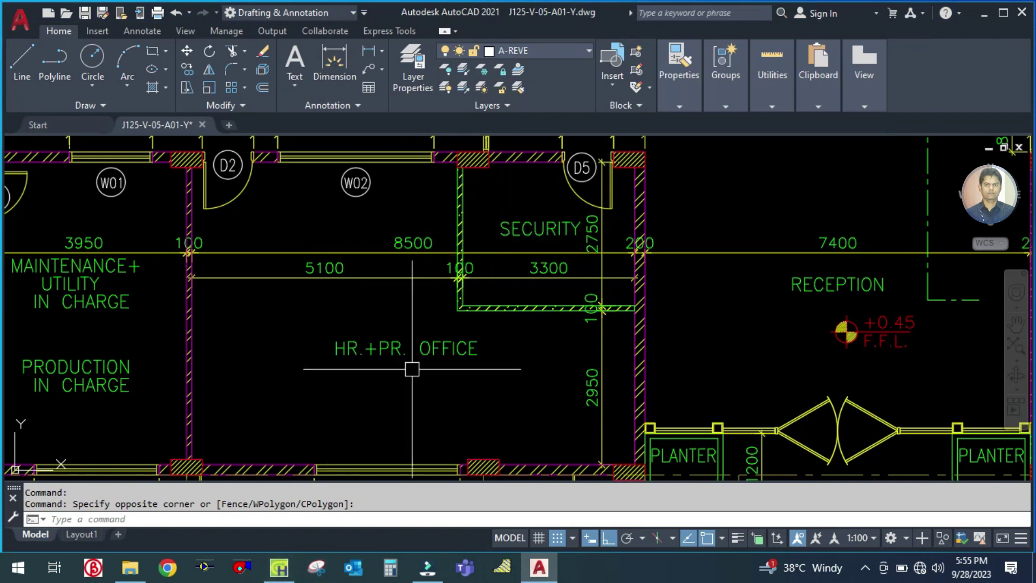
pyautogui.click(279, 568)
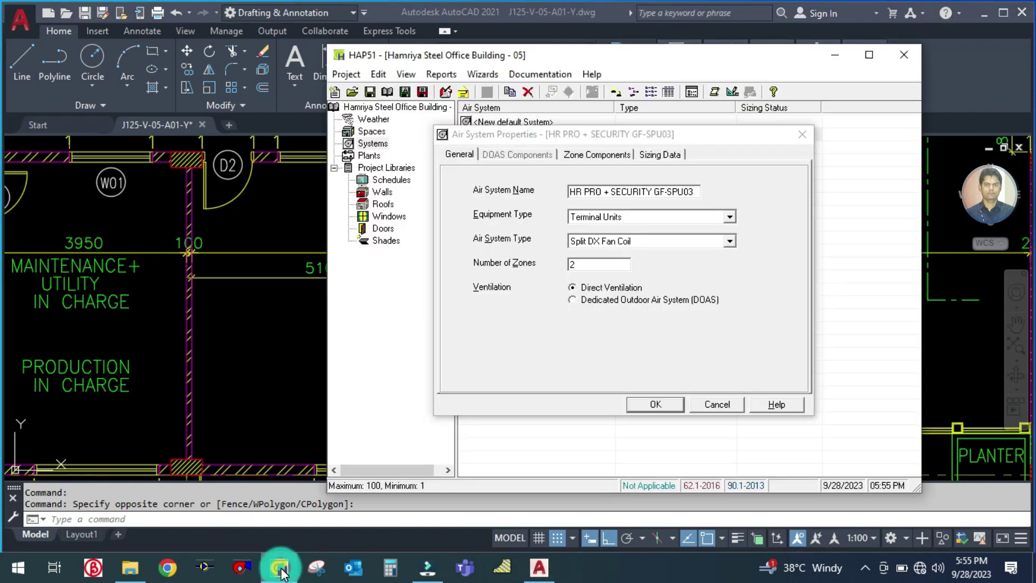
pyautogui.click(300, 358)
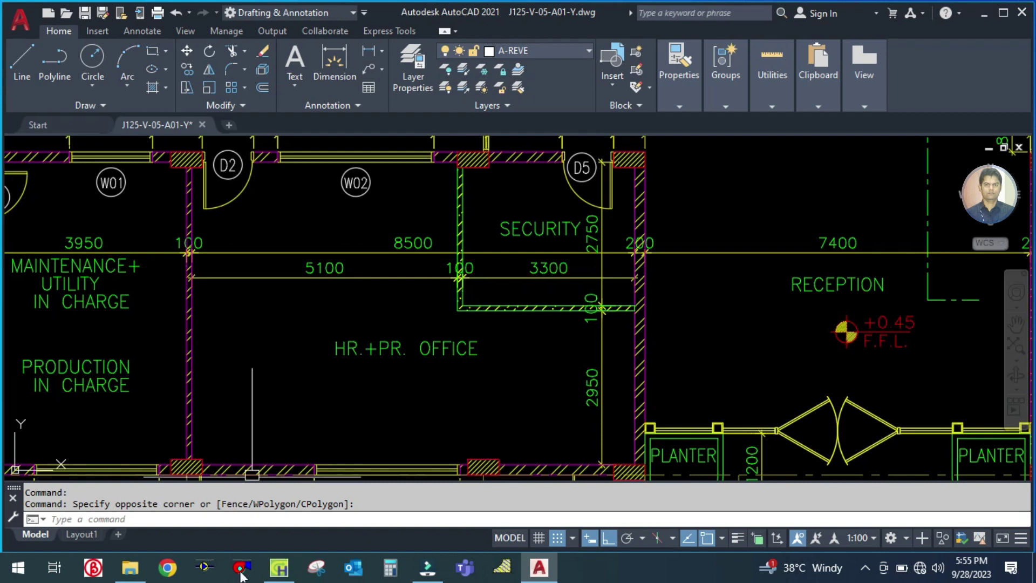
pyautogui.click(281, 569)
pyautogui.click(584, 265)
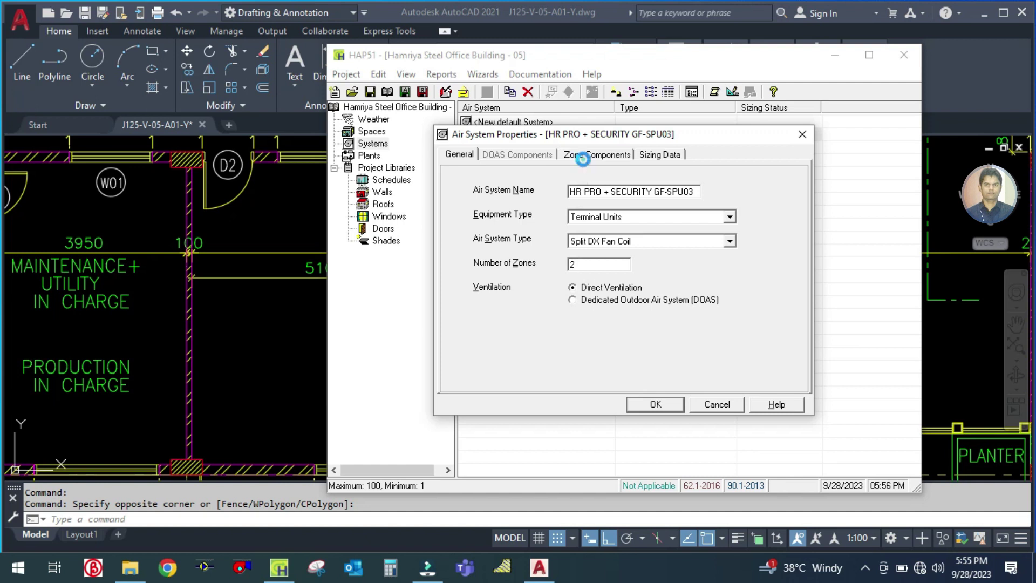
pyautogui.click(579, 155)
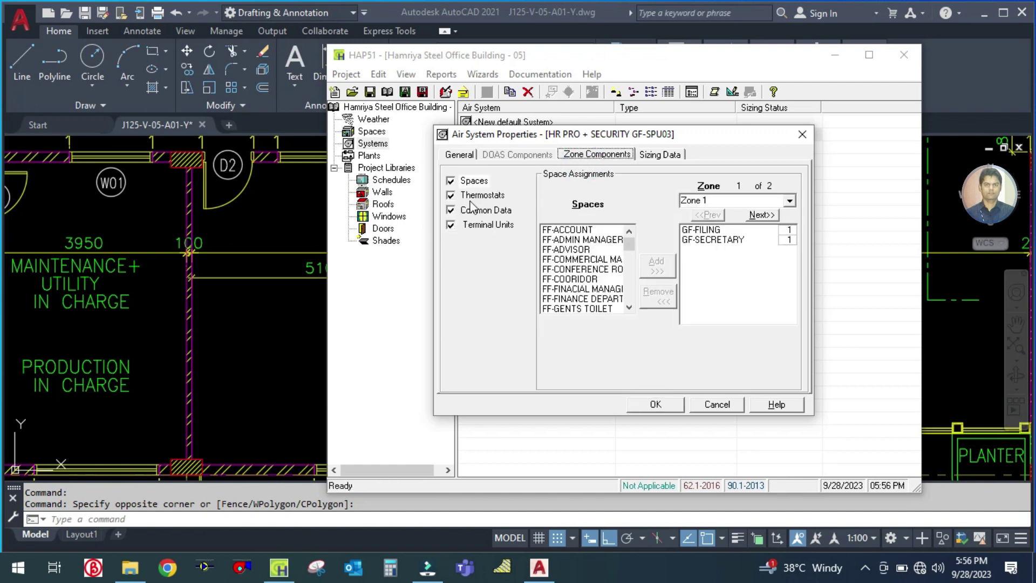
# Remove GF-FILING and GF-SECRETARY from Zone 1, checking rooms on the AutoCAD plan
pyautogui.click(471, 181)
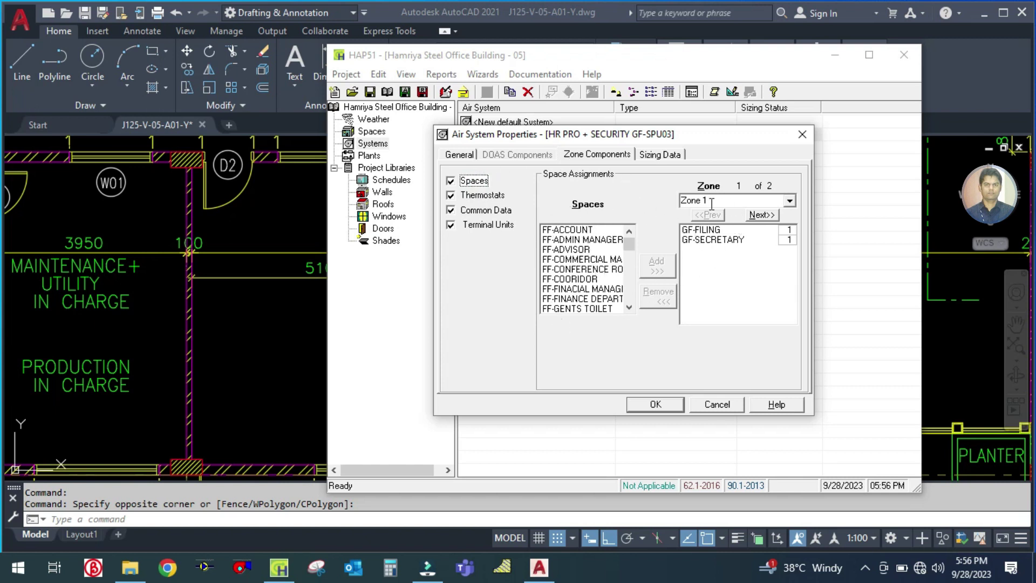
pyautogui.click(695, 231)
pyautogui.click(658, 297)
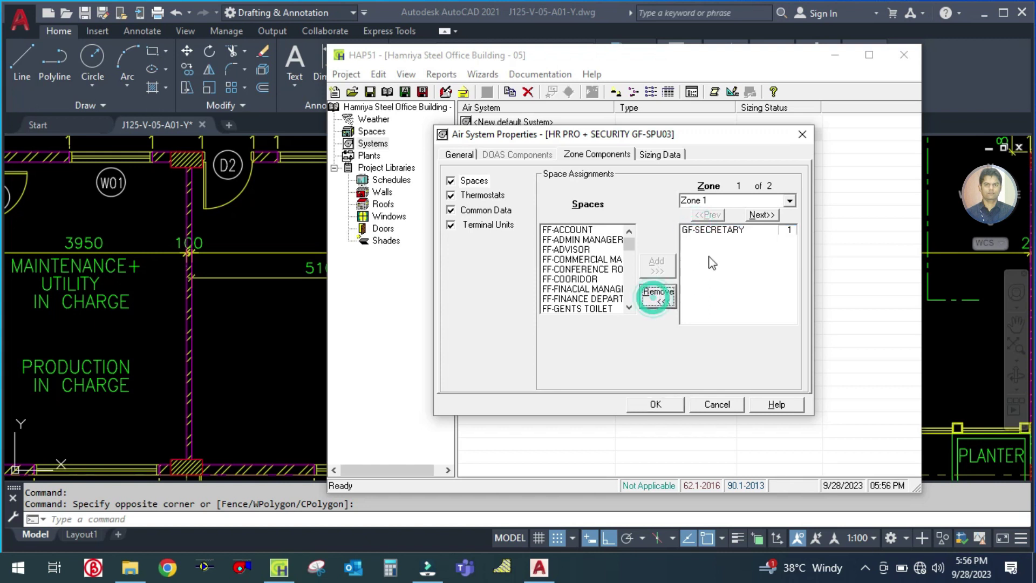
pyautogui.click(663, 303)
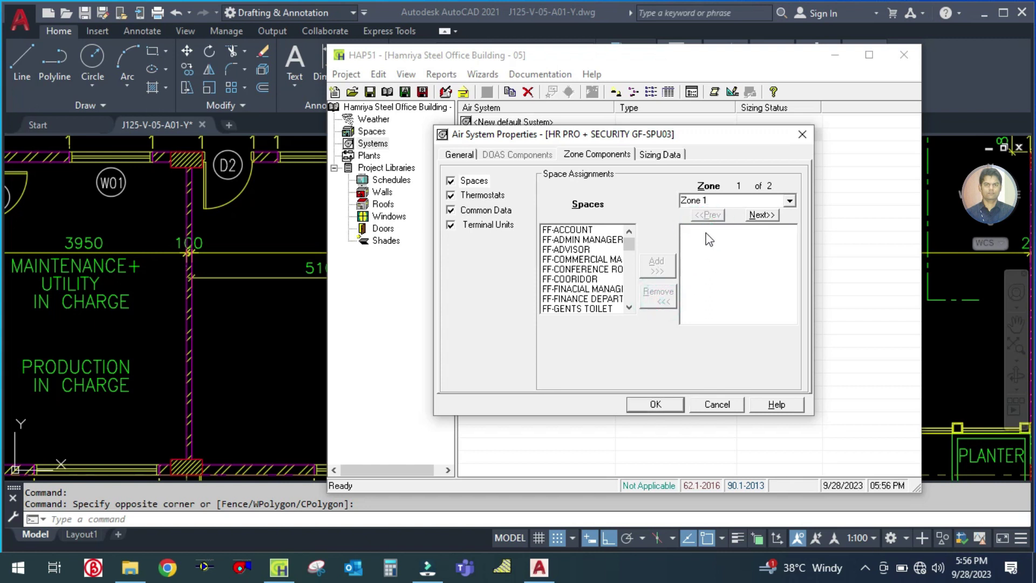
pyautogui.click(266, 342)
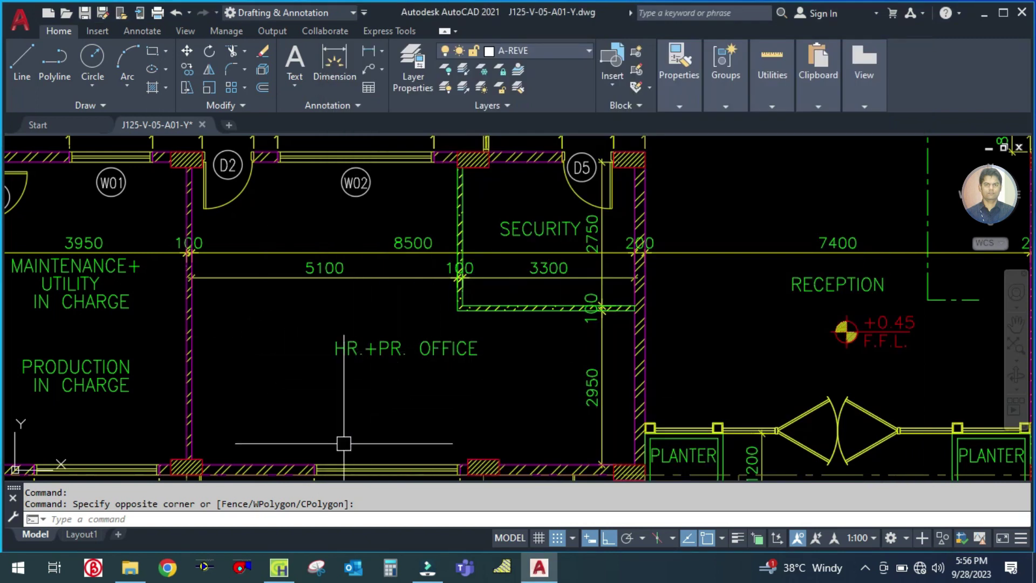
pyautogui.click(279, 567)
# Rename Zone 1 to 'HR + PROD OFFICE'
pyautogui.click(727, 201)
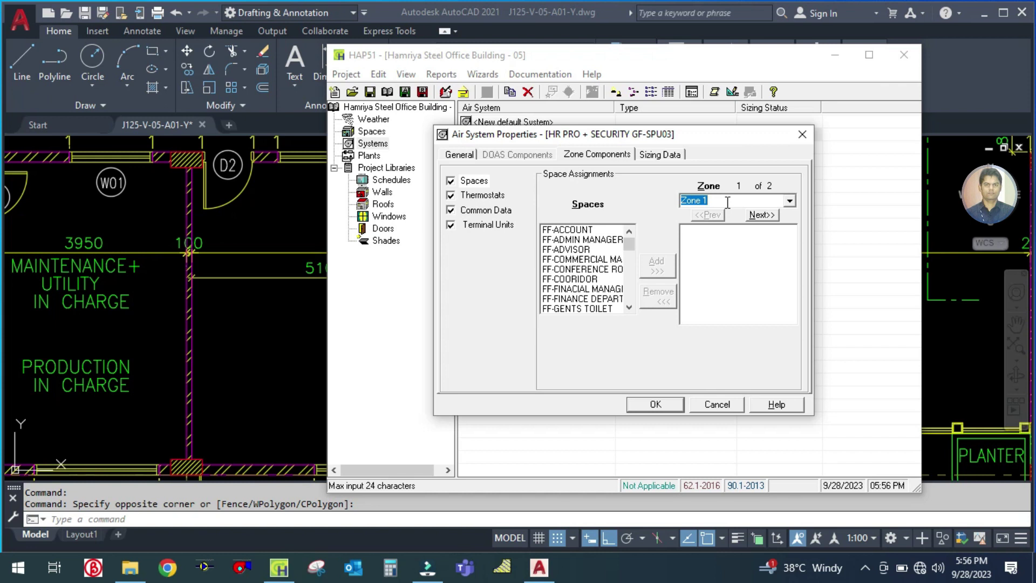
pyautogui.write('HR OFFICE')
pyautogui.click(320, 330)
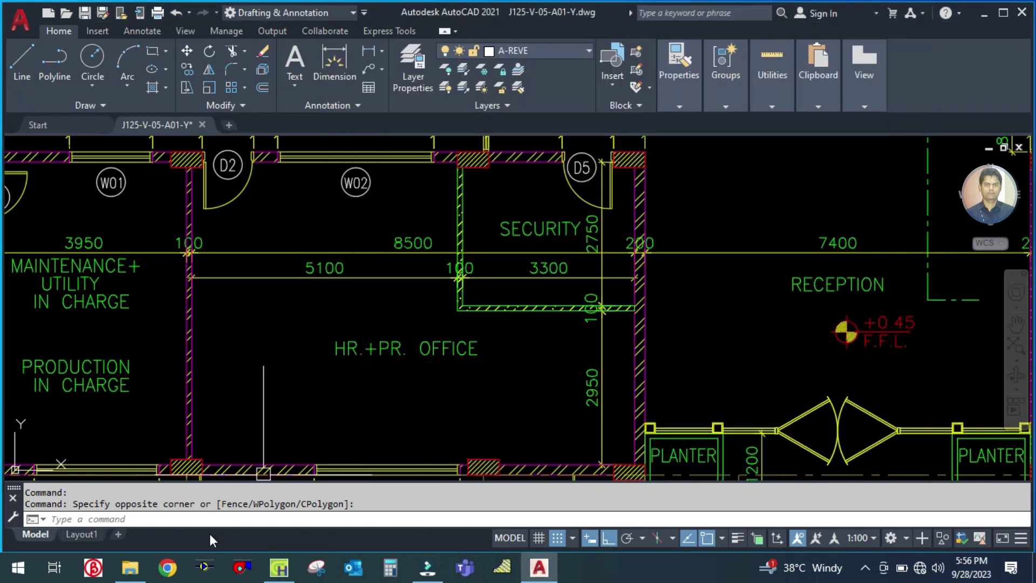
pyautogui.click(278, 567)
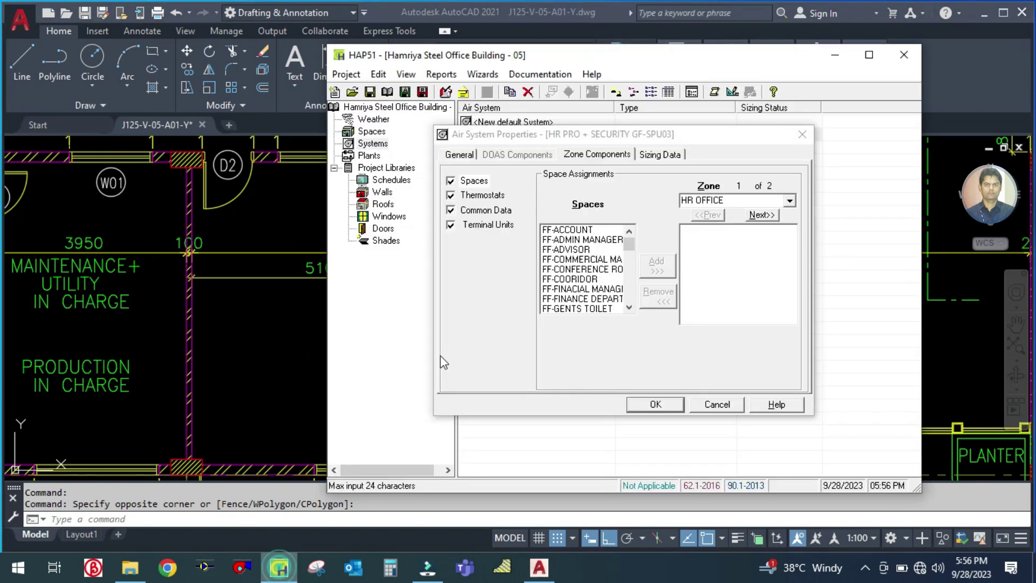
pyautogui.click(697, 200)
pyautogui.write('+')
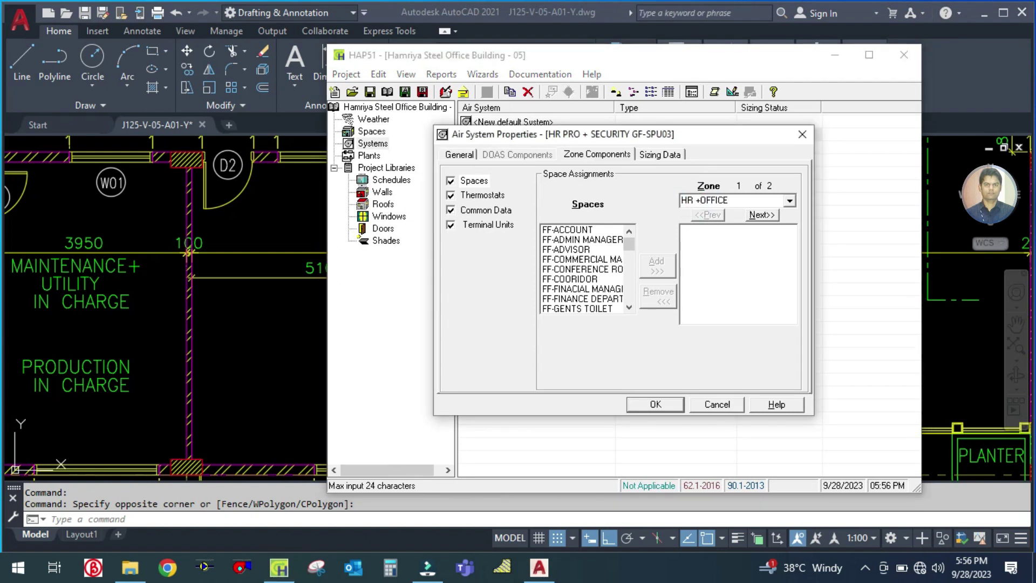
pyautogui.write(' PROD')
# Assign the GF-HR PROD OFFICE space to Zone 1
pyautogui.scroll(-3, 575, 276)
pyautogui.scroll(-3, 574, 277)
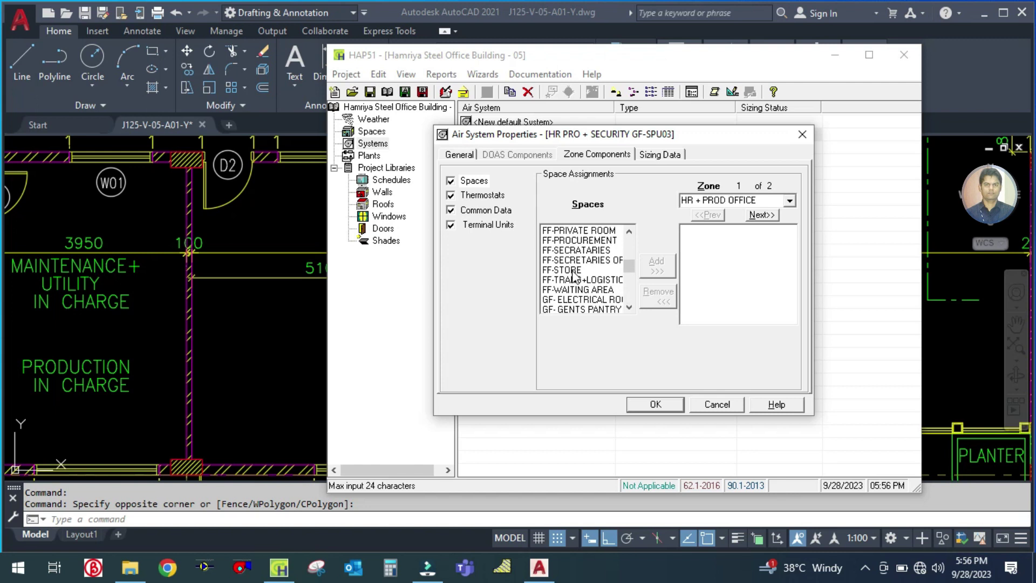
pyautogui.scroll(-4, 576, 291)
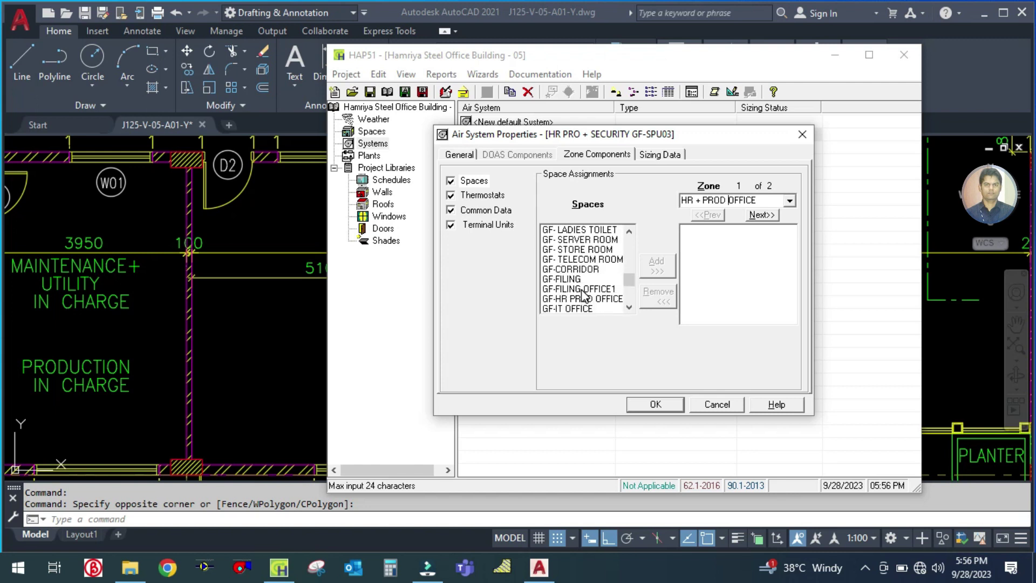
pyautogui.click(577, 299)
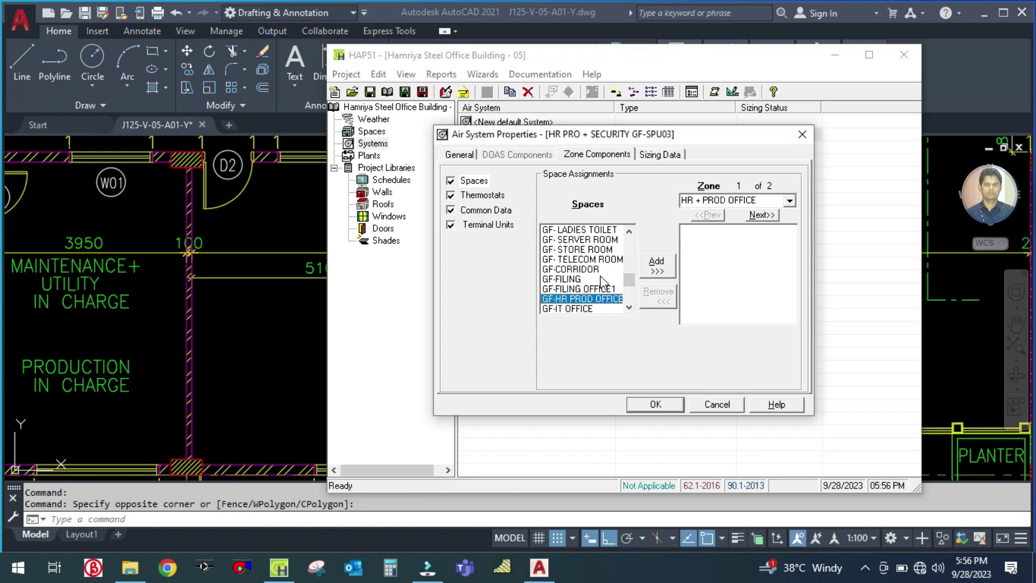
pyautogui.click(663, 275)
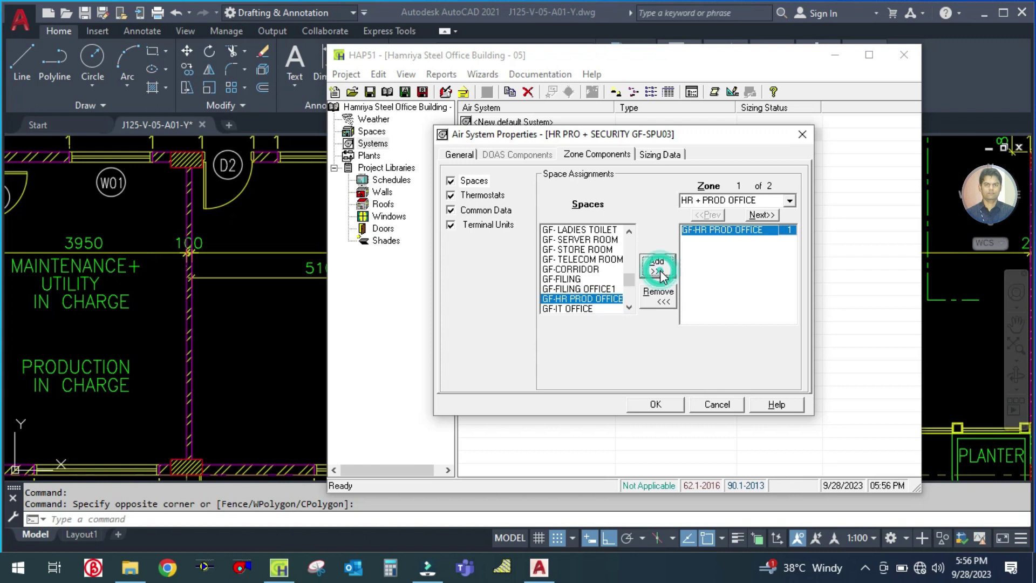
# Rename Zone 2 'SECURITY', replacing GF-PROD INCHARGE with GF-SECURITY
pyautogui.click(757, 215)
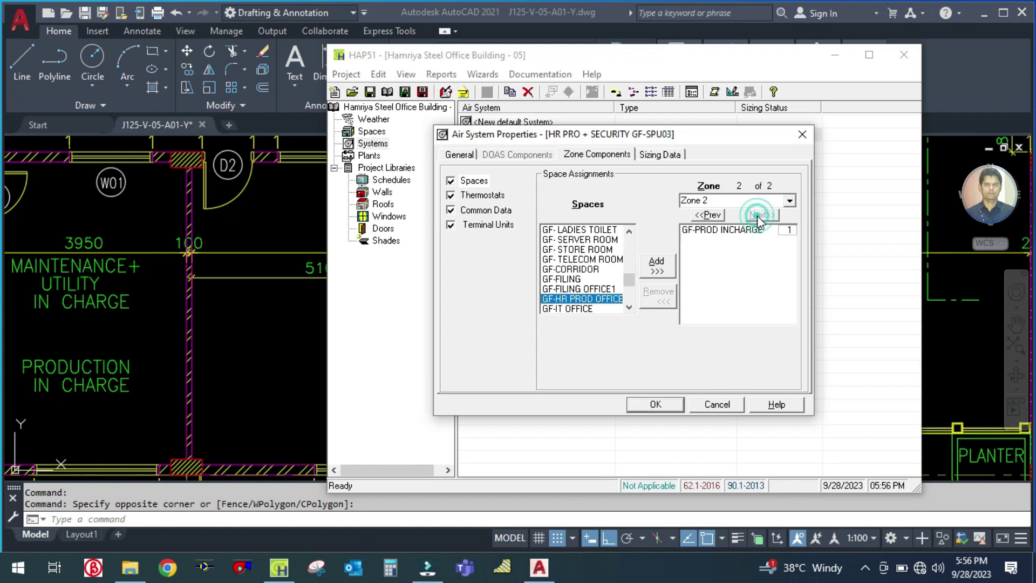
pyautogui.click(720, 199)
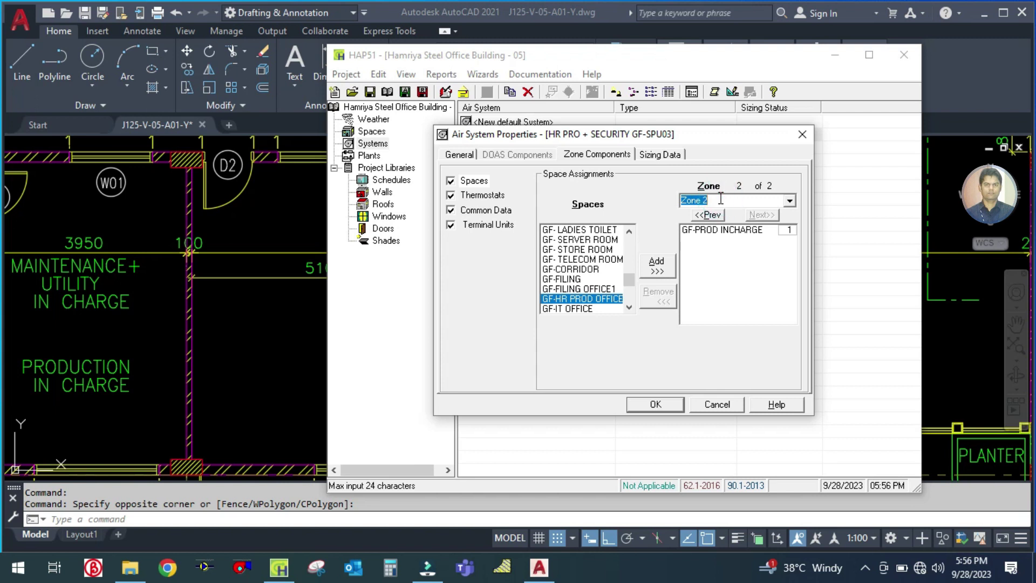
pyautogui.write('SECU')
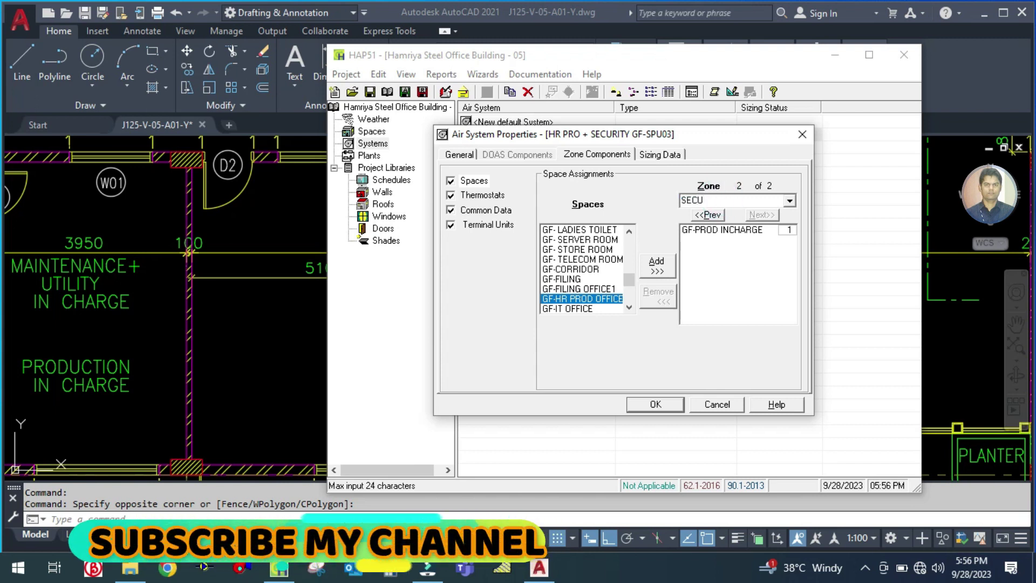
pyautogui.write('RITY')
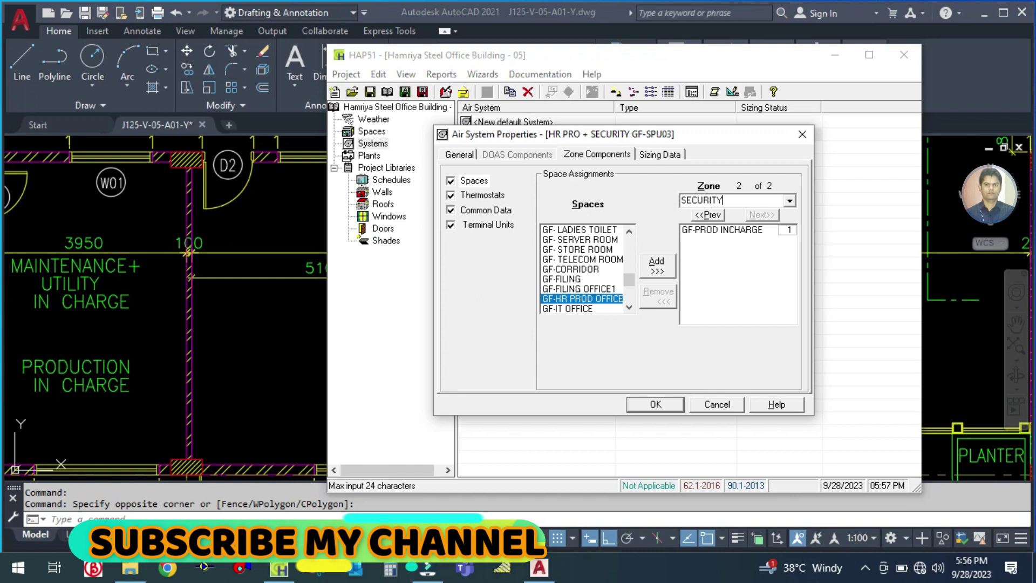
pyautogui.click(701, 232)
pyautogui.click(659, 296)
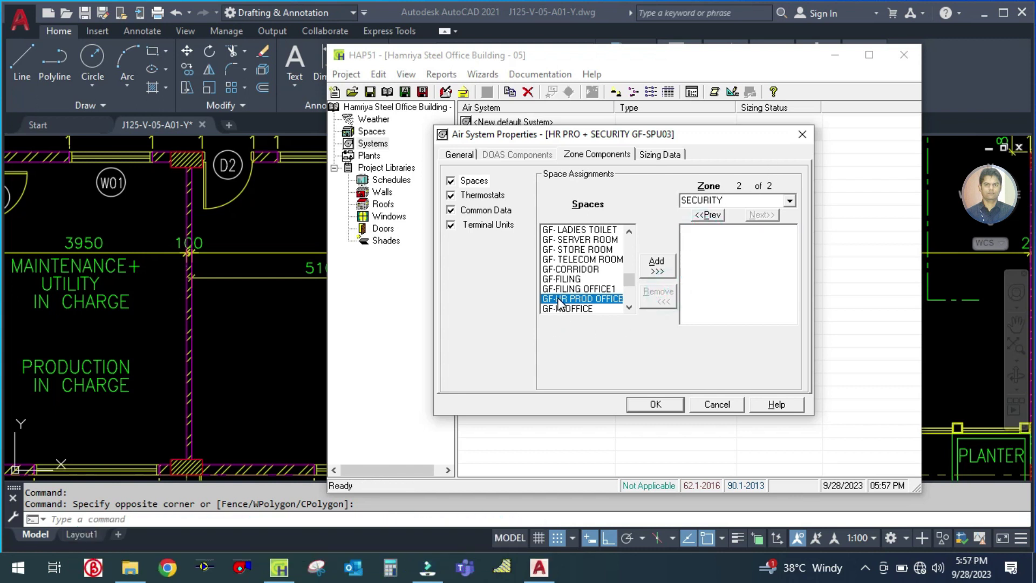
pyautogui.scroll(-3, 561, 305)
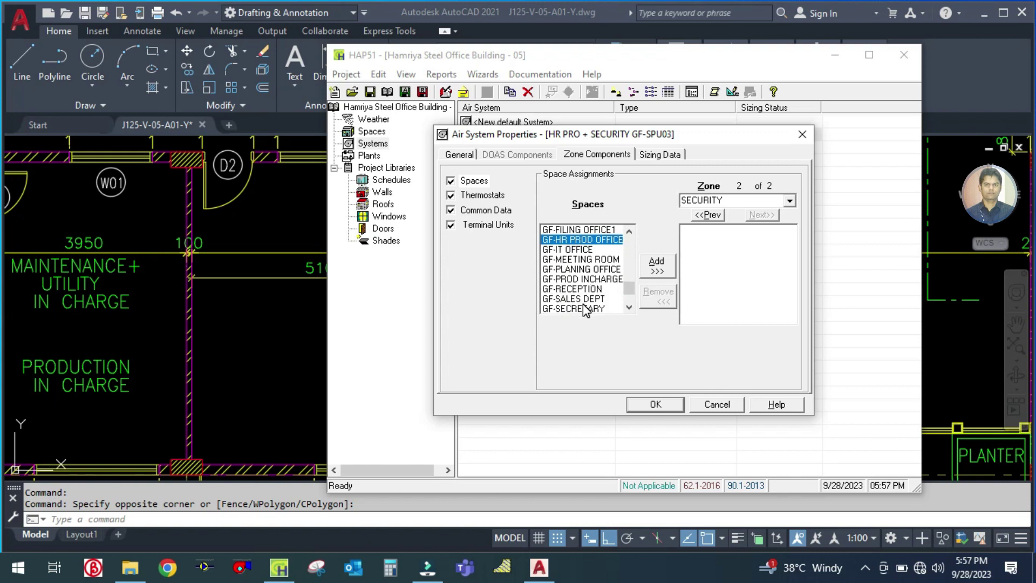
pyautogui.scroll(-1, 585, 311)
pyautogui.click(580, 289)
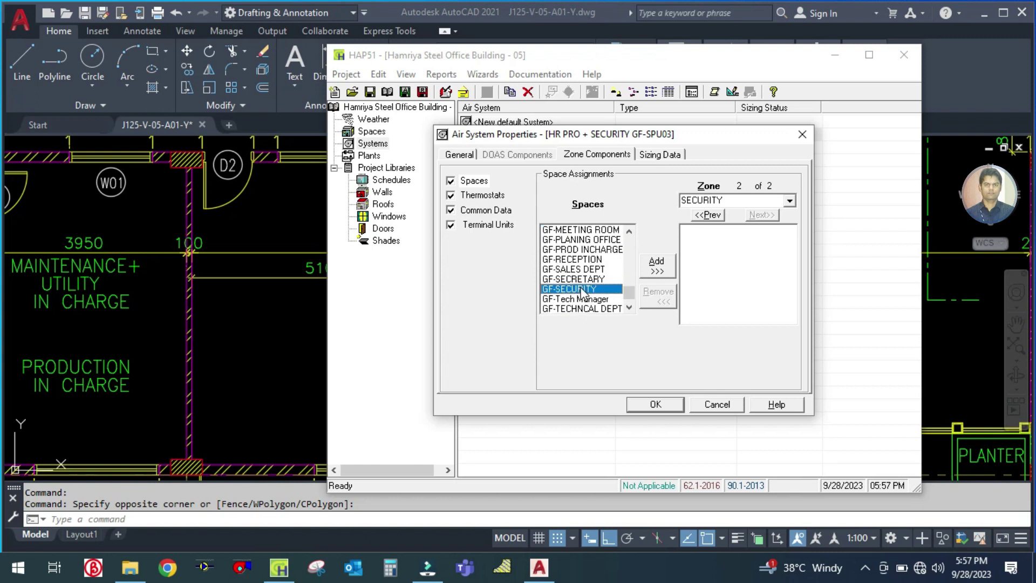
pyautogui.click(653, 265)
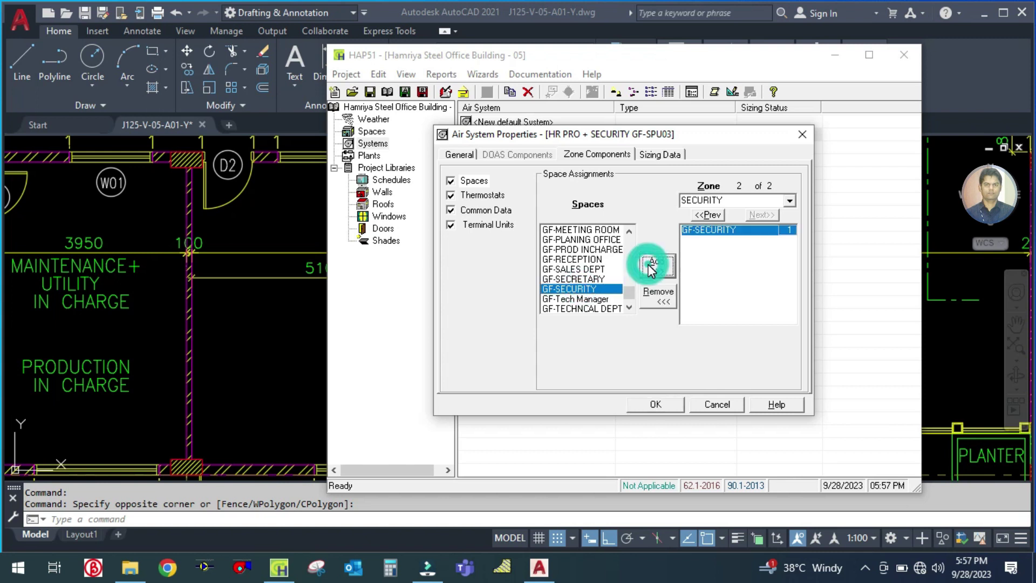
pyautogui.click(485, 195)
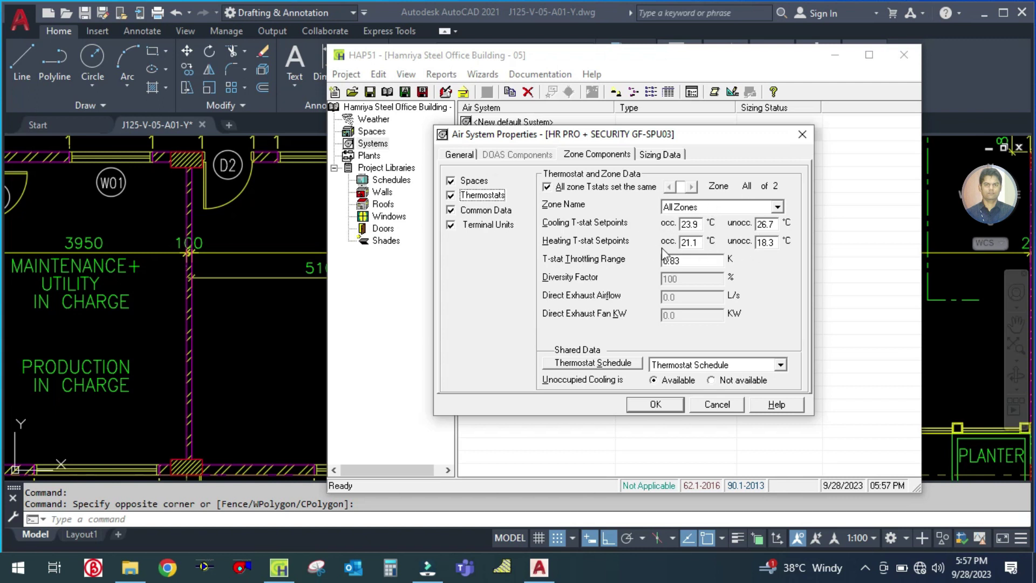
# Set occupied cooling setpoint to 23.0 °C and keep Thermostat Schedule assigned
pyautogui.doubleClick(703, 224)
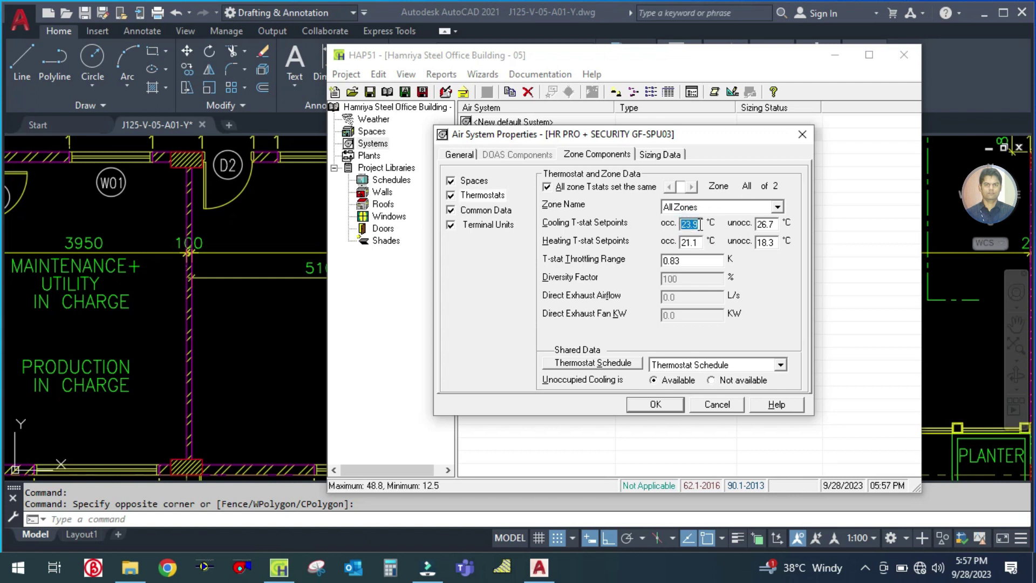
pyautogui.write('2')
pyautogui.press('Tab')
pyautogui.press('Tab')
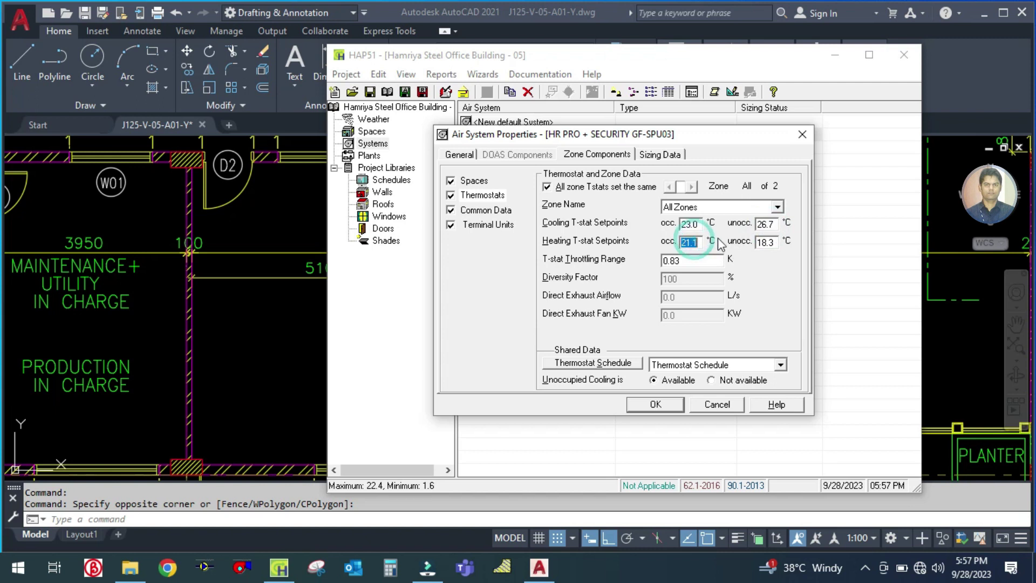
pyautogui.press('Tab')
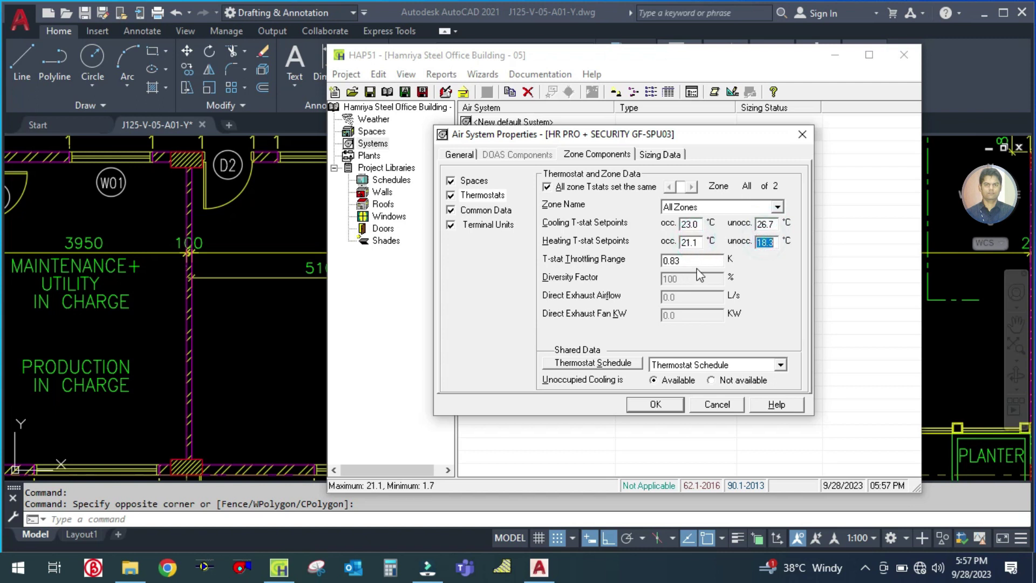
pyautogui.click(679, 366)
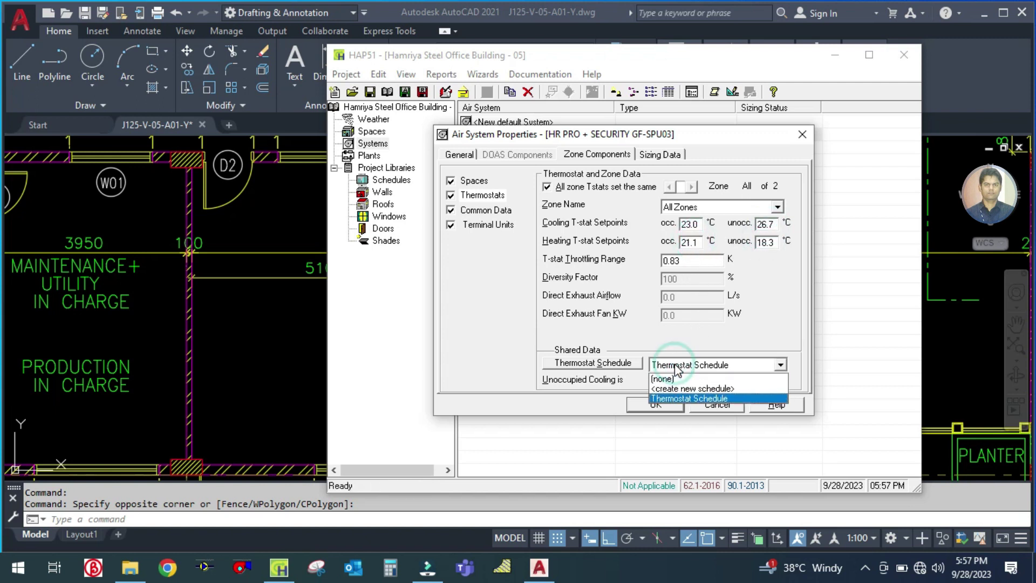
pyautogui.click(682, 399)
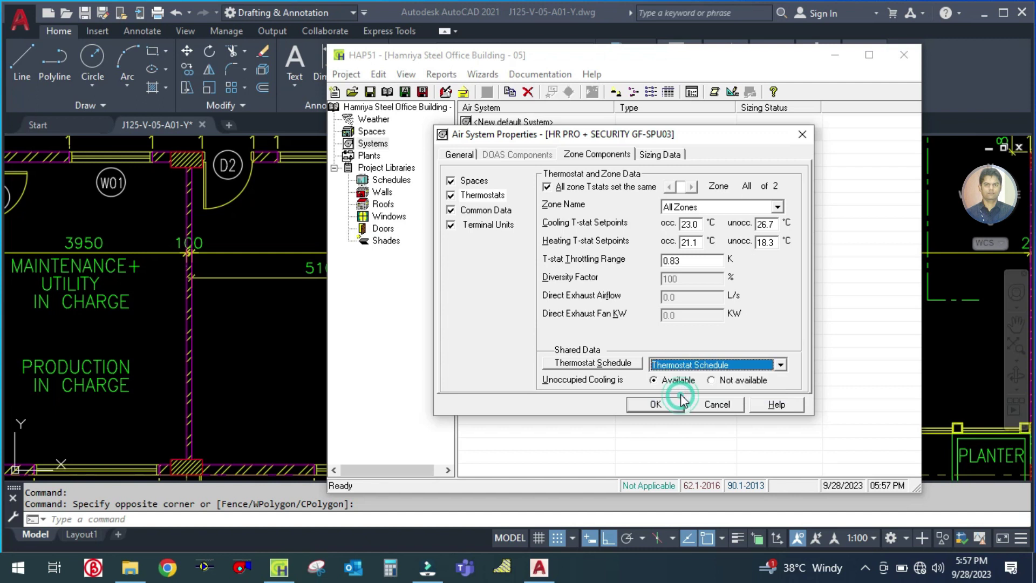
pyautogui.click(473, 212)
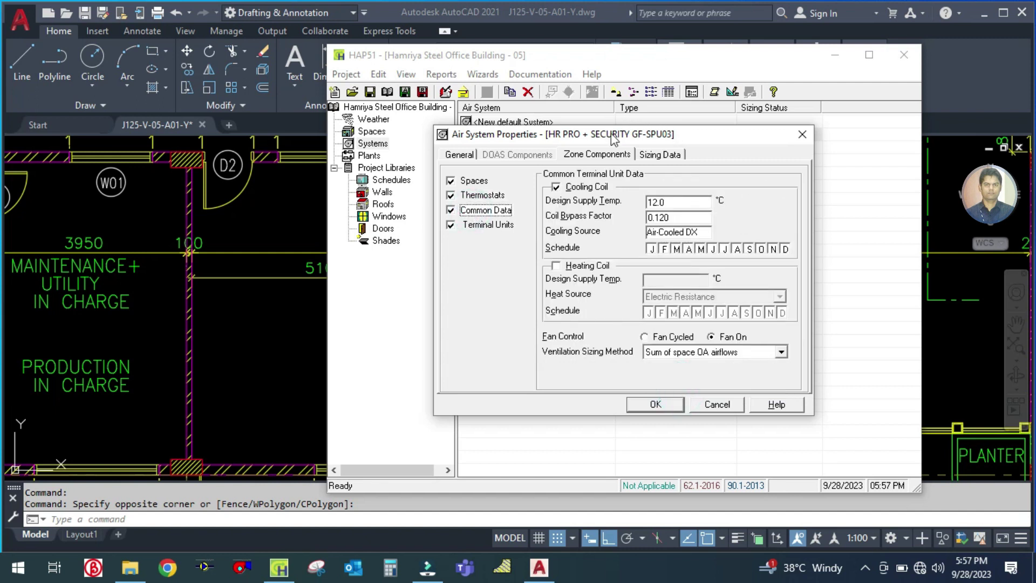
# Review cooling coil supply temperature, bypass factor and terminal static pressure, then go to sizing data
pyautogui.doubleClick(669, 201)
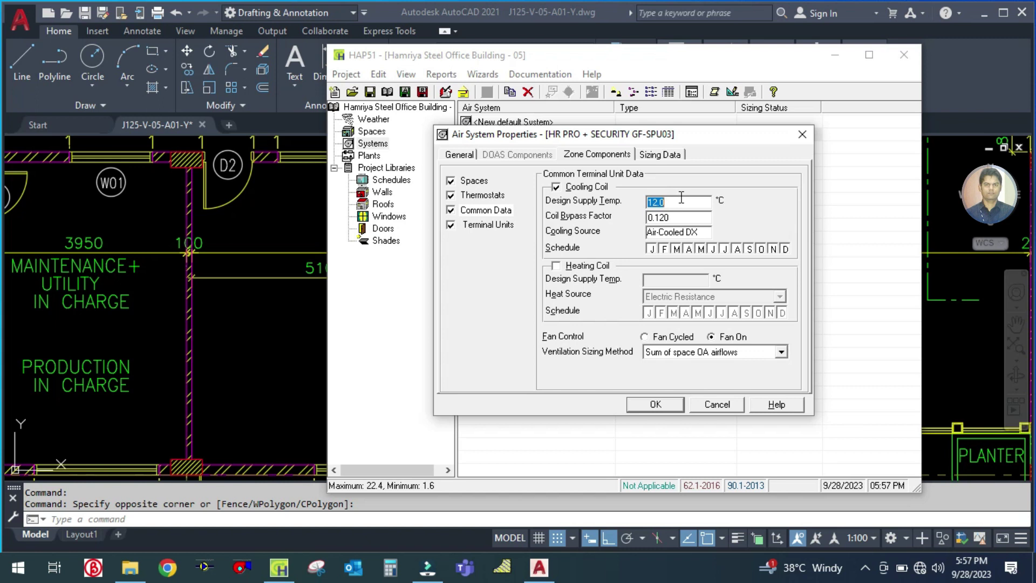
pyautogui.press('Tab')
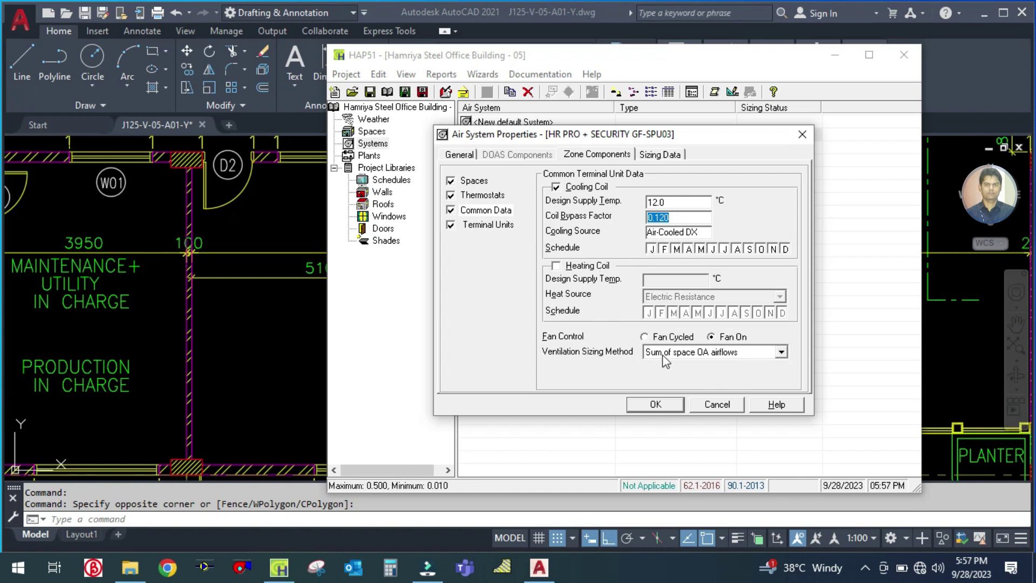
pyautogui.click(489, 224)
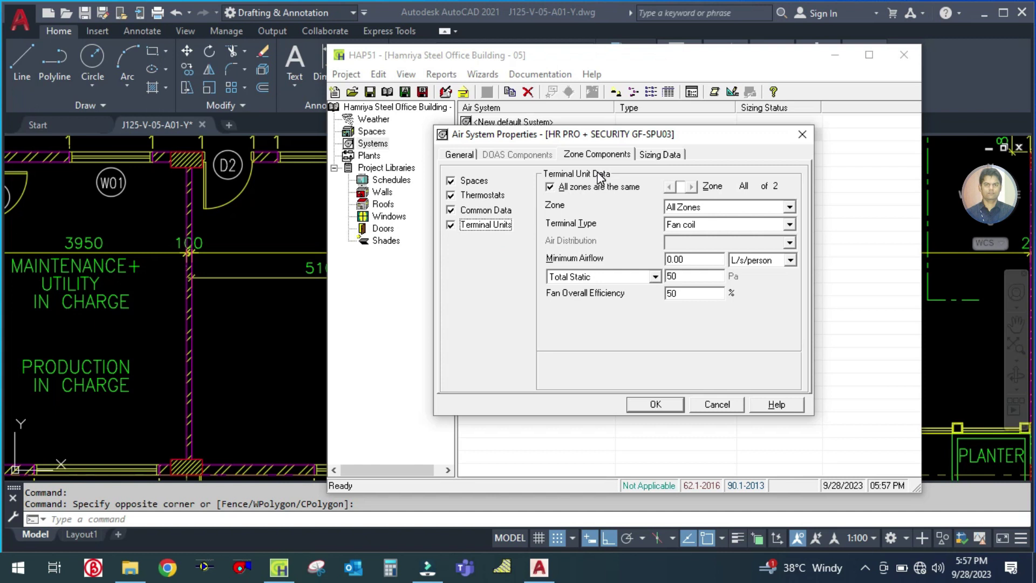
pyautogui.doubleClick(675, 275)
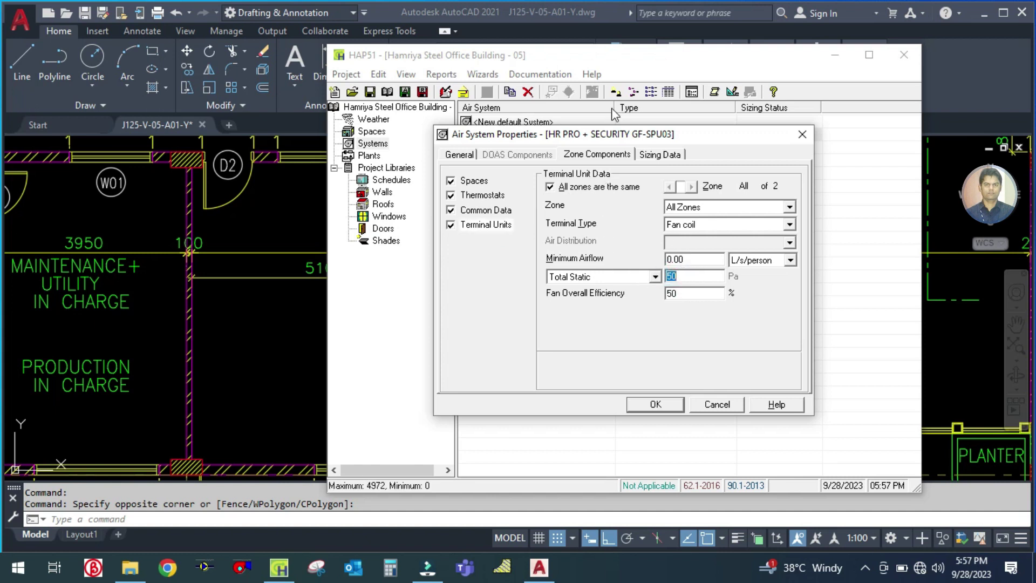
pyautogui.click(587, 155)
pyautogui.click(655, 155)
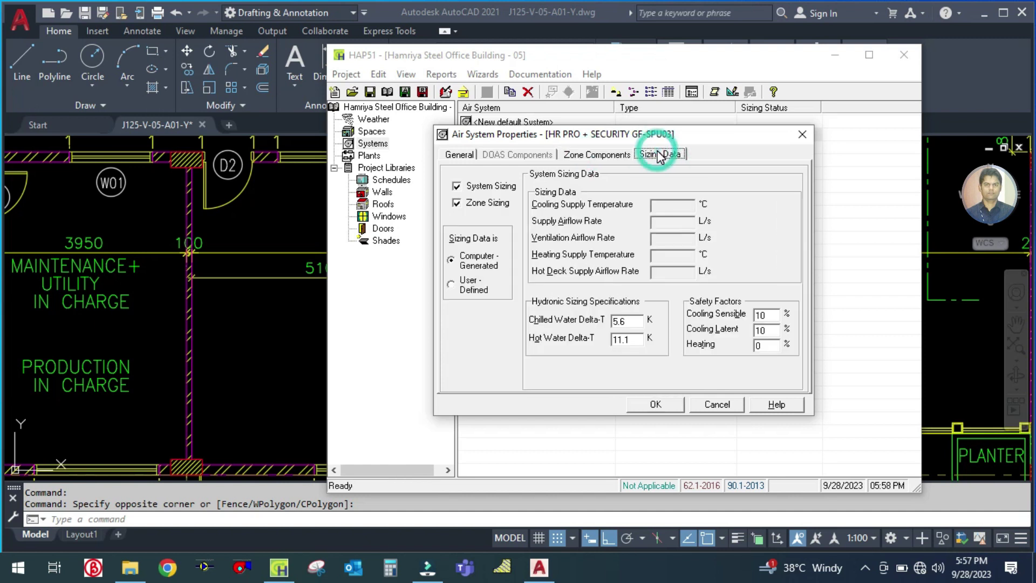
# Correct the chilled water delta-T from 5.6 K to 5.0 K, then view zone sizing
pyautogui.doubleClick(630, 320)
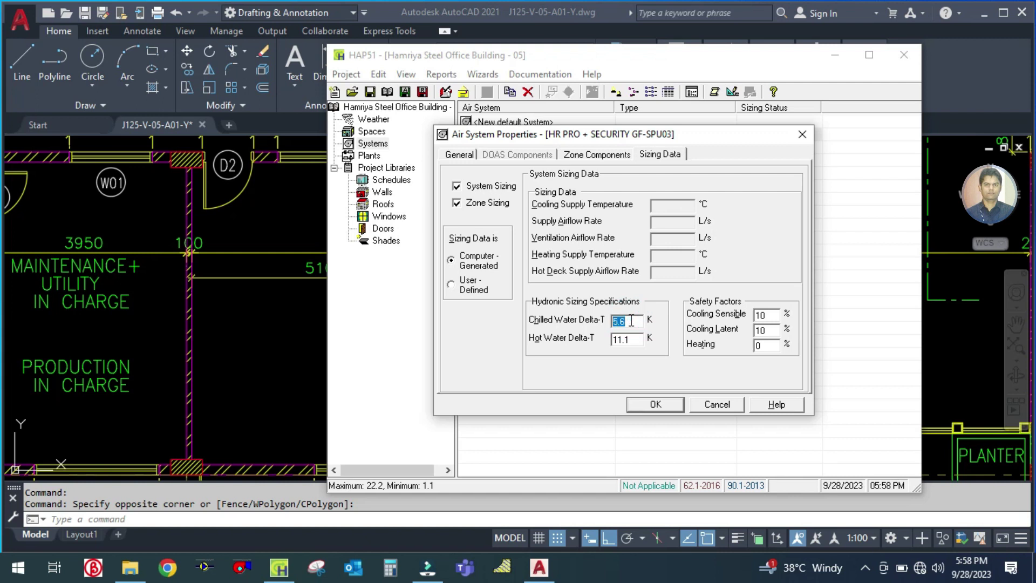
pyautogui.write('0')
pyautogui.doubleClick(634, 339)
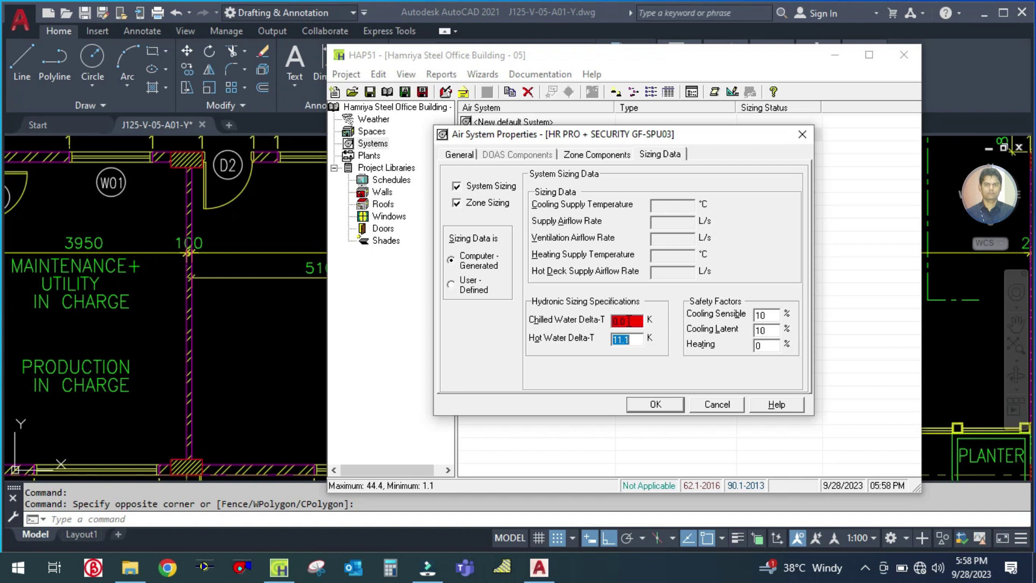
pyautogui.doubleClick(636, 322)
pyautogui.press('BackSpace')
pyautogui.write('5')
pyautogui.press('Tab')
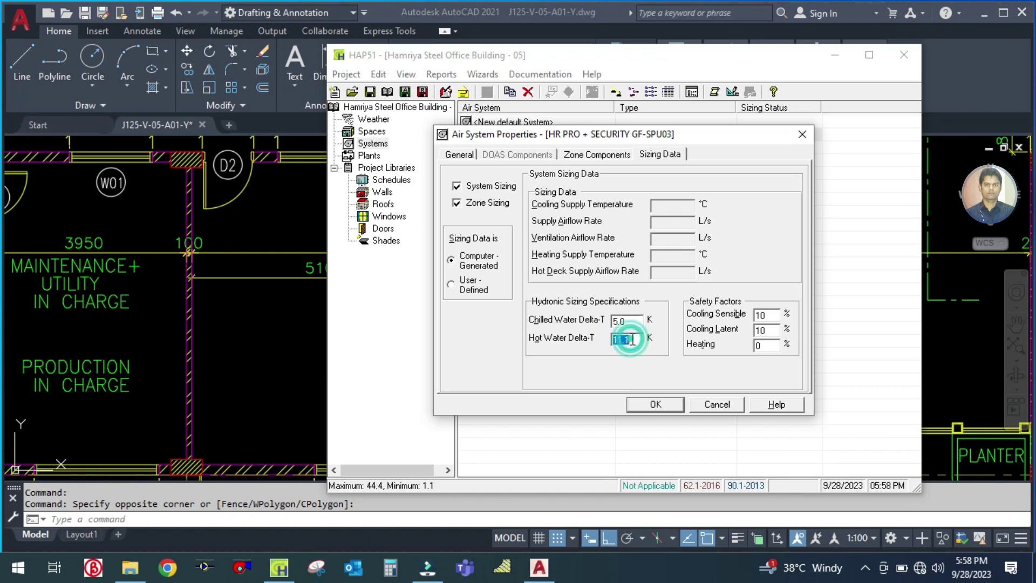
pyautogui.hotkey('shift', 'Tab')
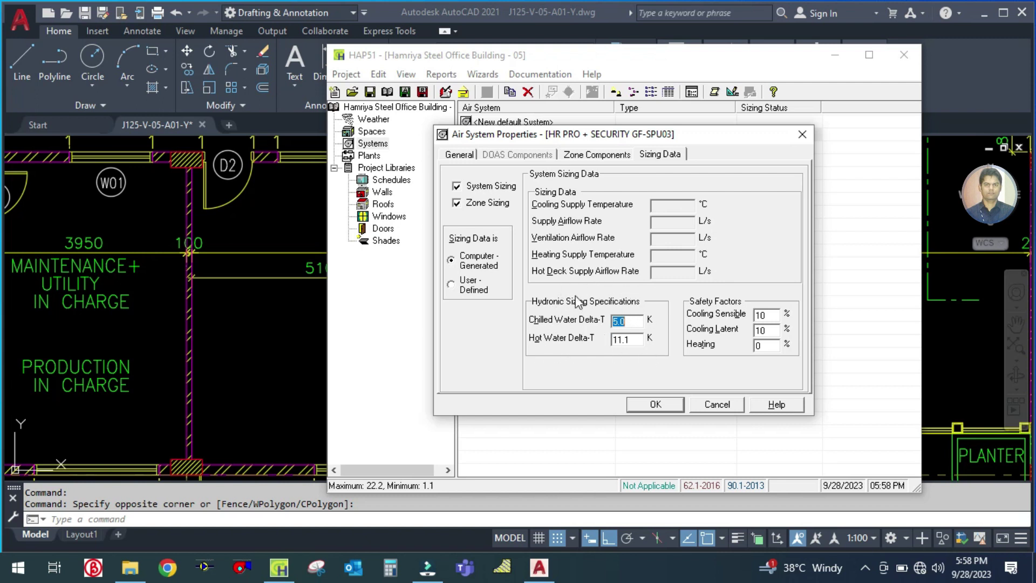
pyautogui.doubleClick(496, 188)
pyautogui.doubleClick(773, 315)
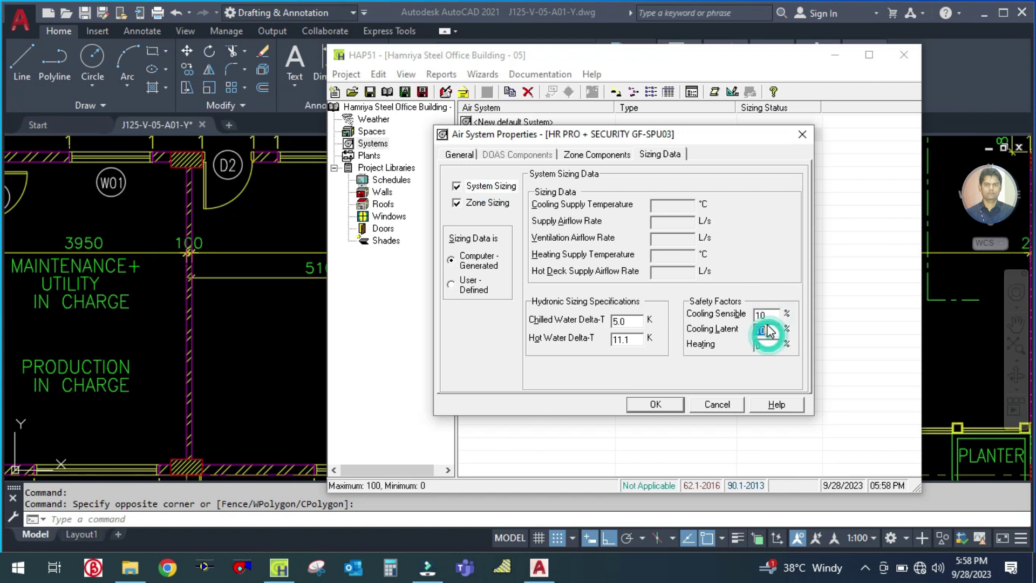
pyautogui.click(503, 206)
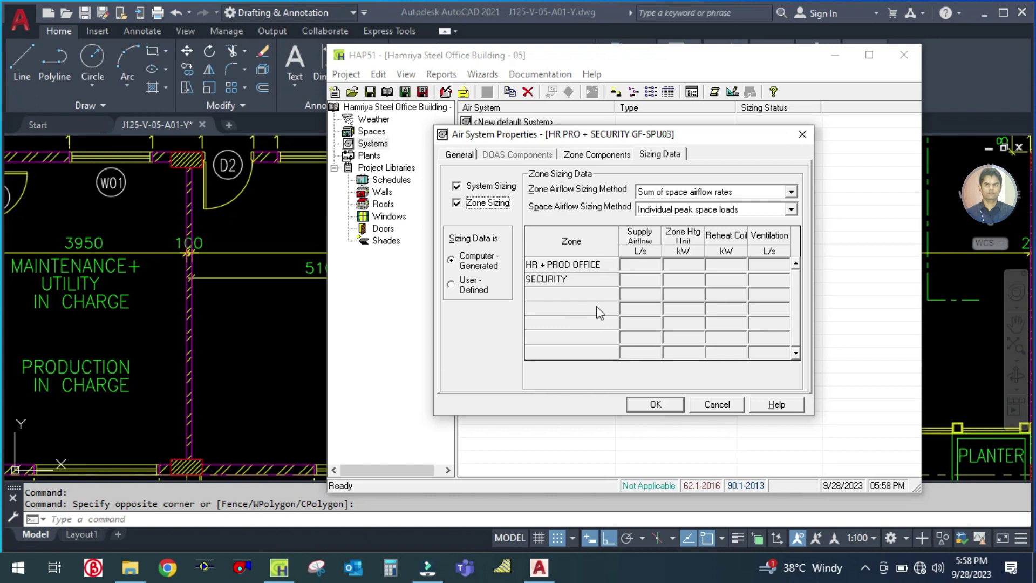
# Confirm zone Sum of space airflow rates and space Individual peak space loads methods, then save
pyautogui.click(556, 281)
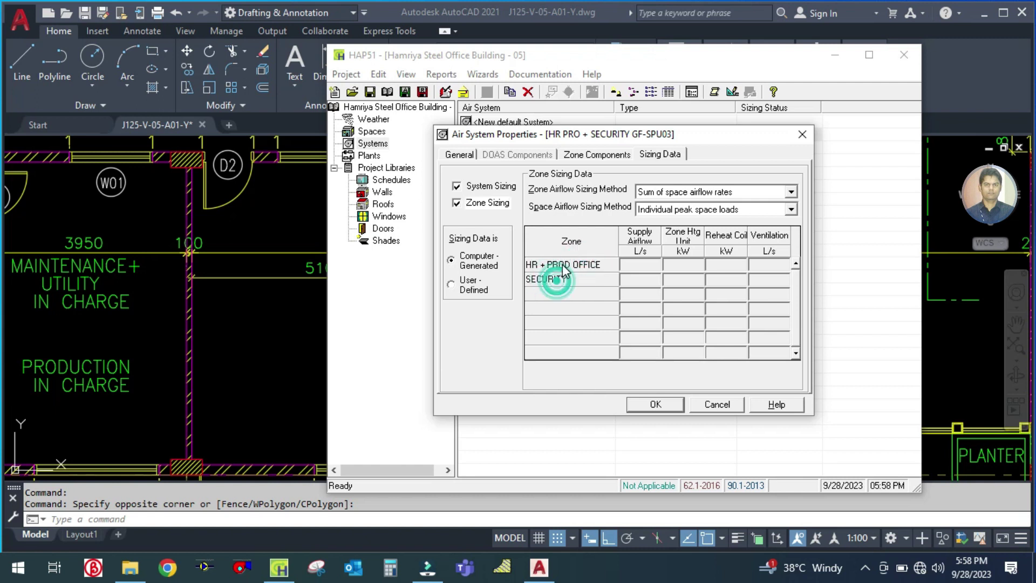
pyautogui.click(567, 282)
pyautogui.click(731, 211)
pyautogui.click(717, 218)
pyautogui.click(736, 192)
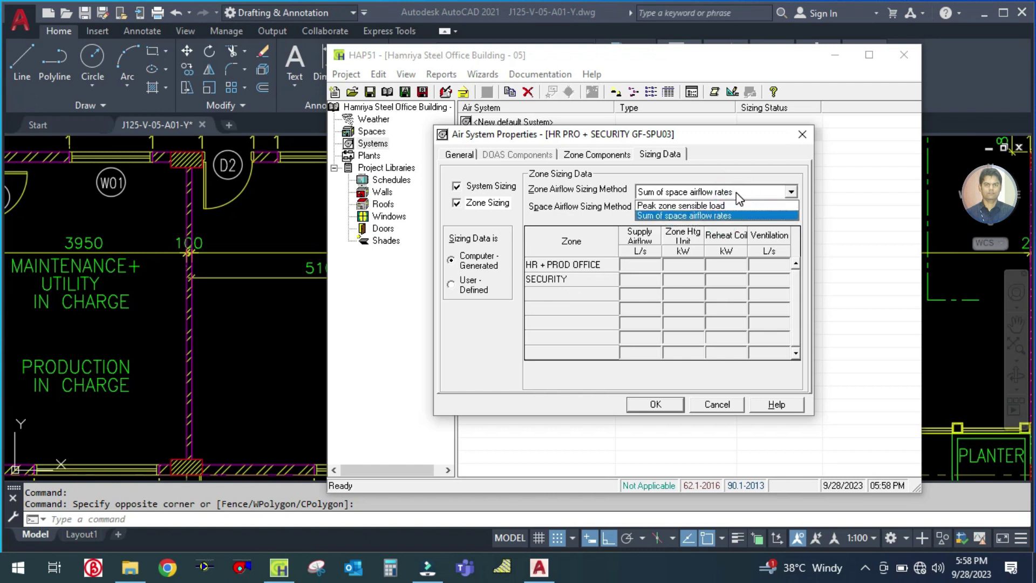
pyautogui.click(725, 195)
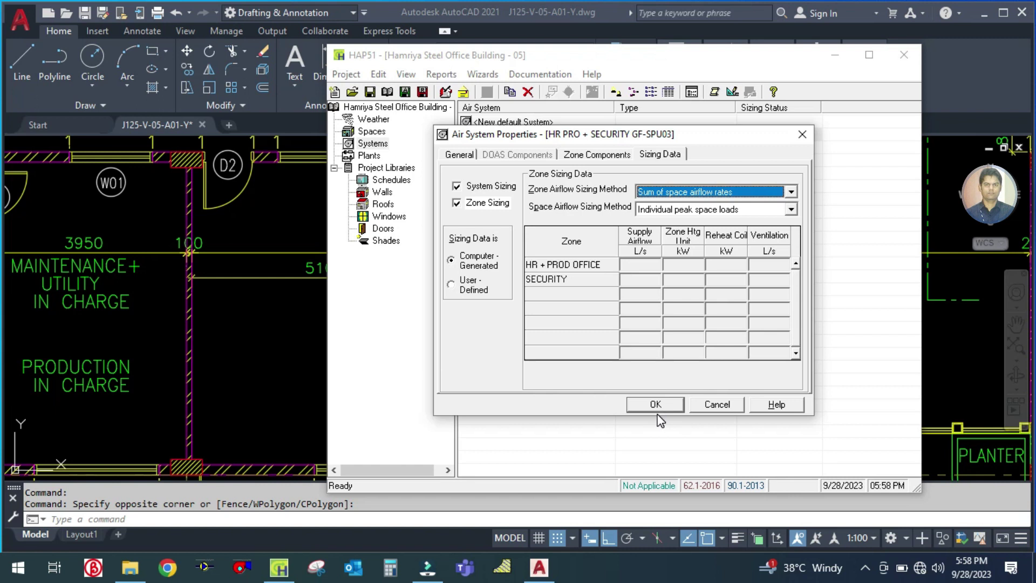
pyautogui.click(704, 190)
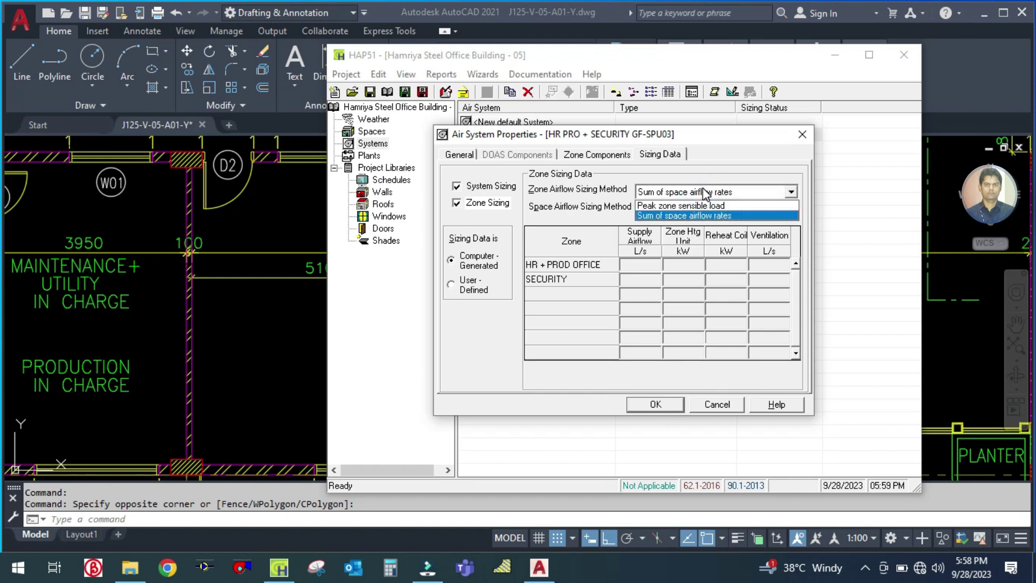
pyautogui.click(704, 192)
pyautogui.click(664, 210)
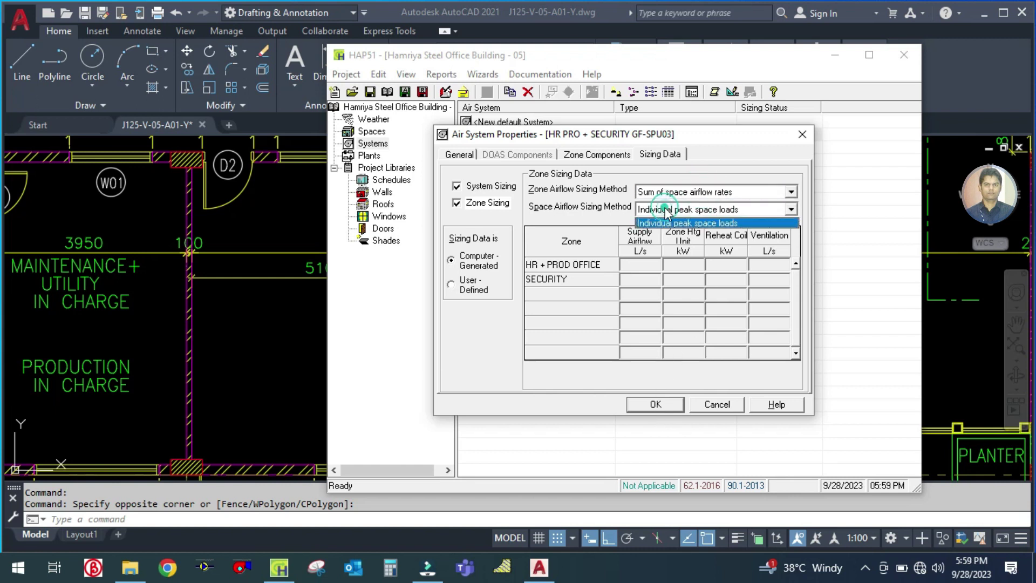
pyautogui.click(664, 210)
pyautogui.click(643, 404)
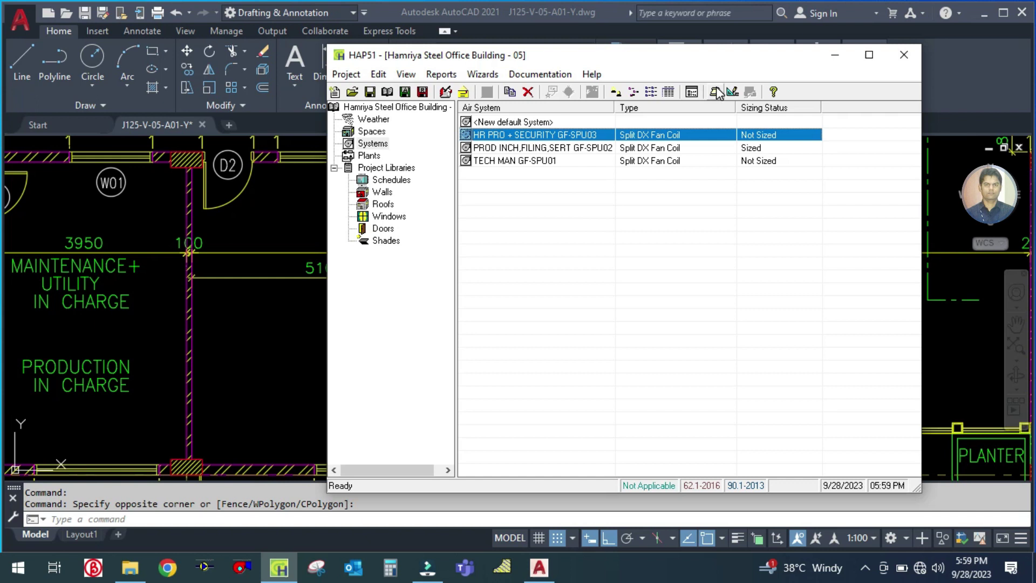
# Open the HR PRO + SECURITY GF-SPU03 input data report, zoom in and scroll through it
pyautogui.click(517, 148)
pyautogui.click(534, 134)
pyautogui.click(714, 93)
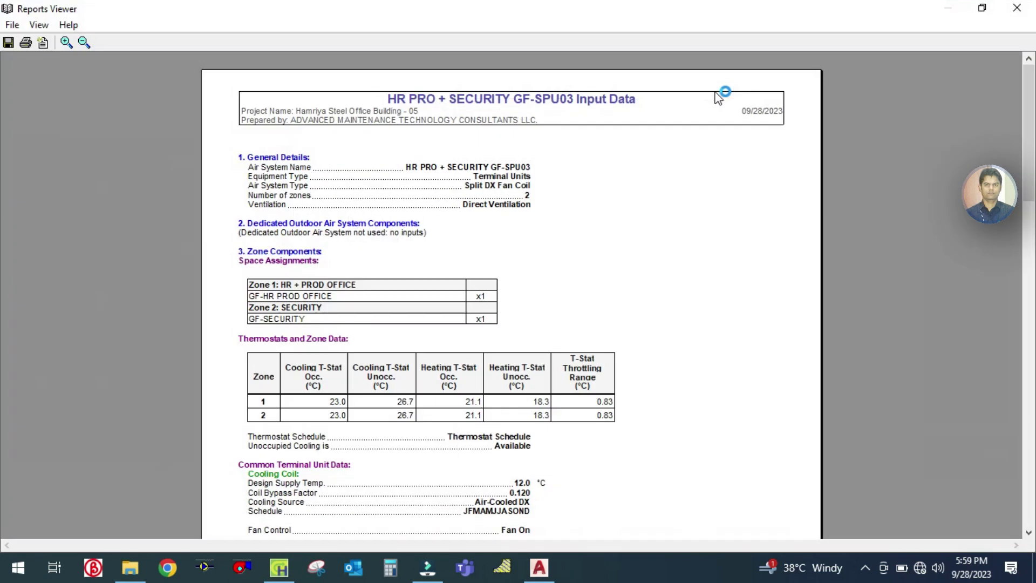
pyautogui.scroll(-2, 350, 206)
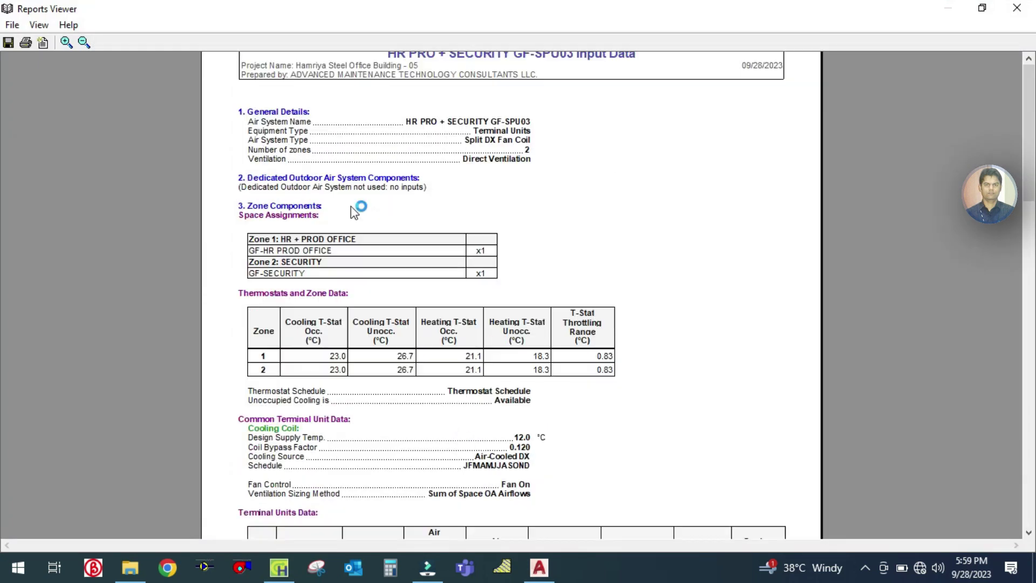
pyautogui.click(68, 45)
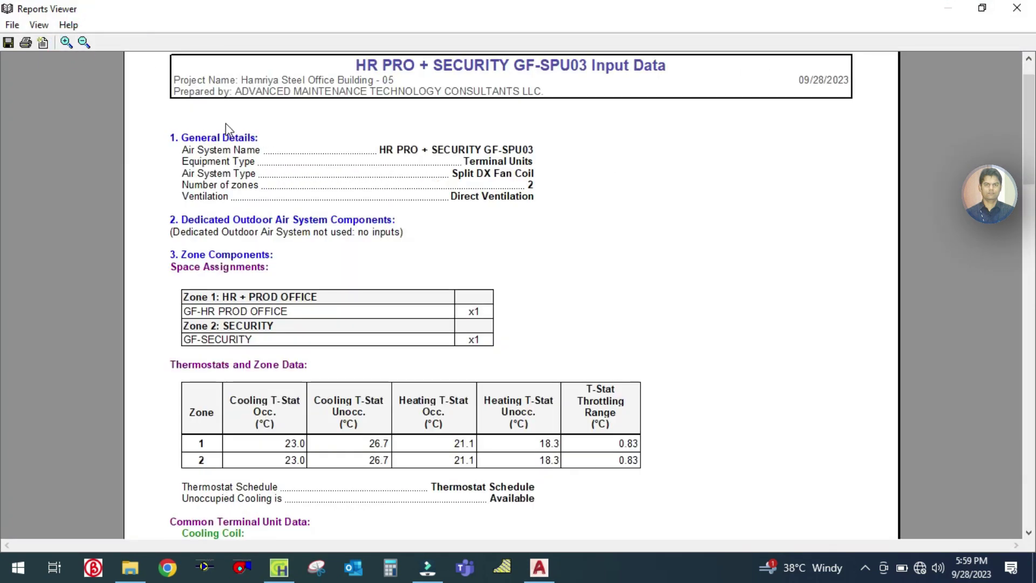
pyautogui.scroll(-5, 313, 178)
pyautogui.scroll(-5, 336, 203)
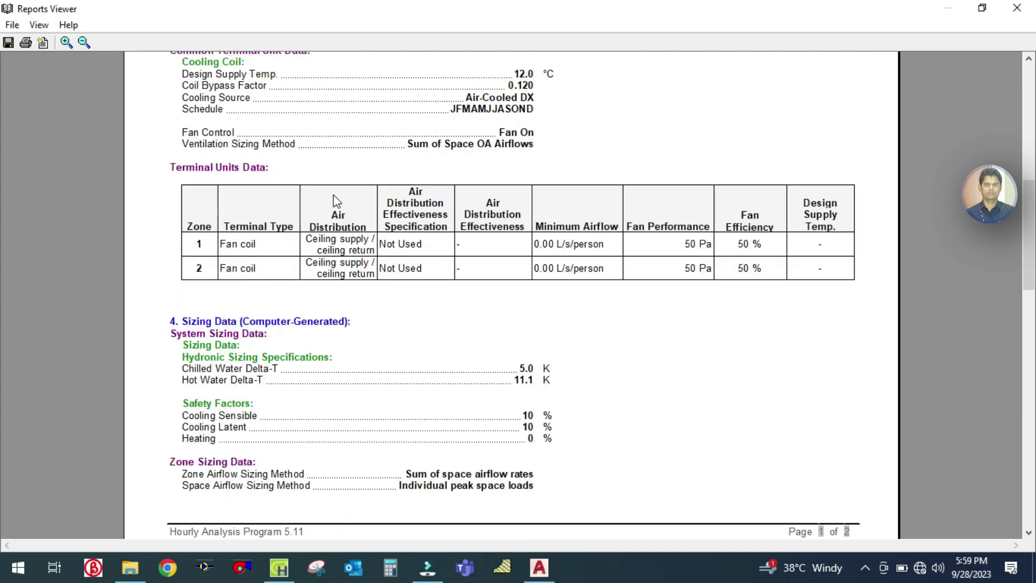
pyautogui.scroll(7, 337, 200)
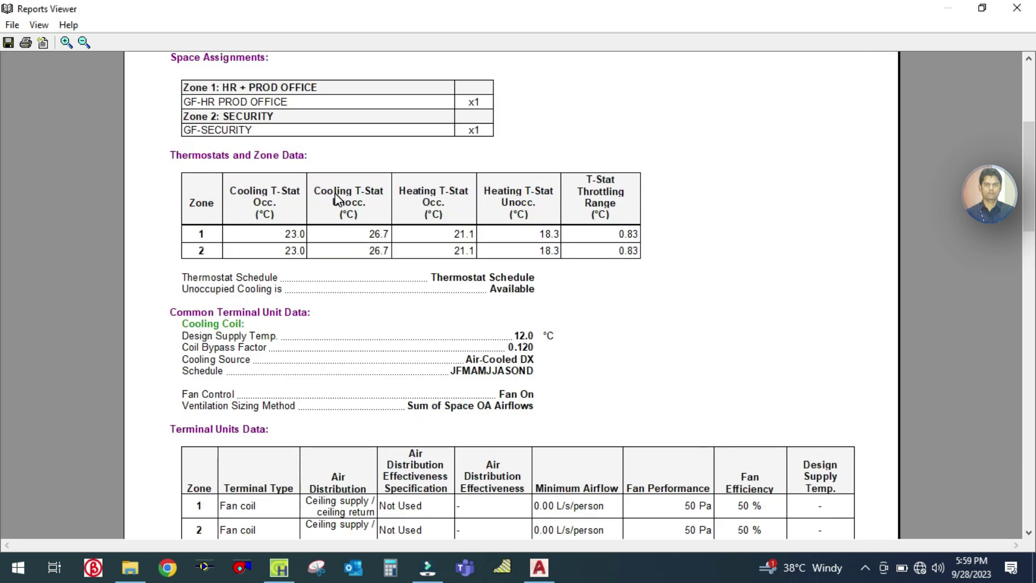
pyautogui.scroll(3, 336, 200)
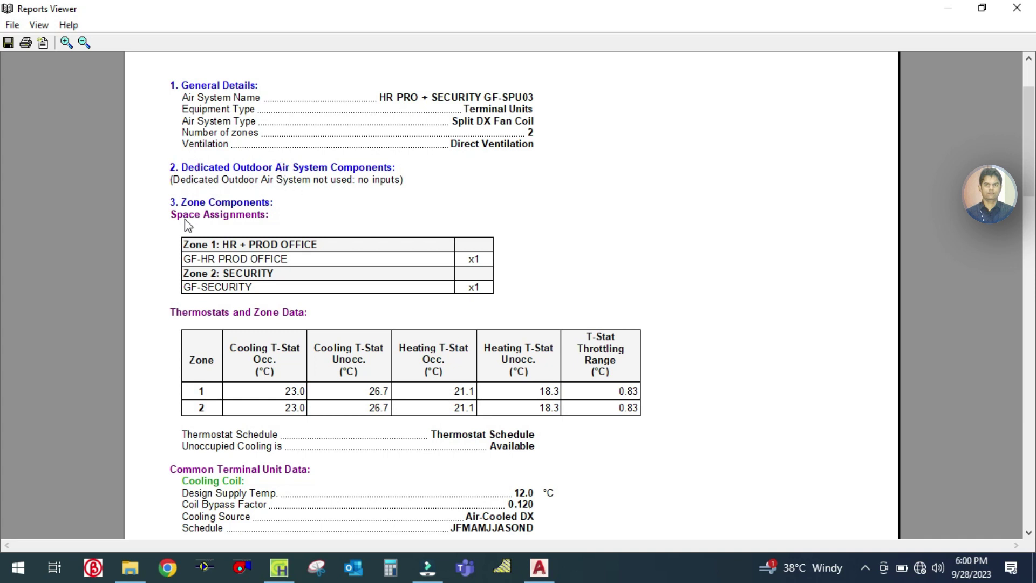
pyautogui.scroll(-1, 187, 219)
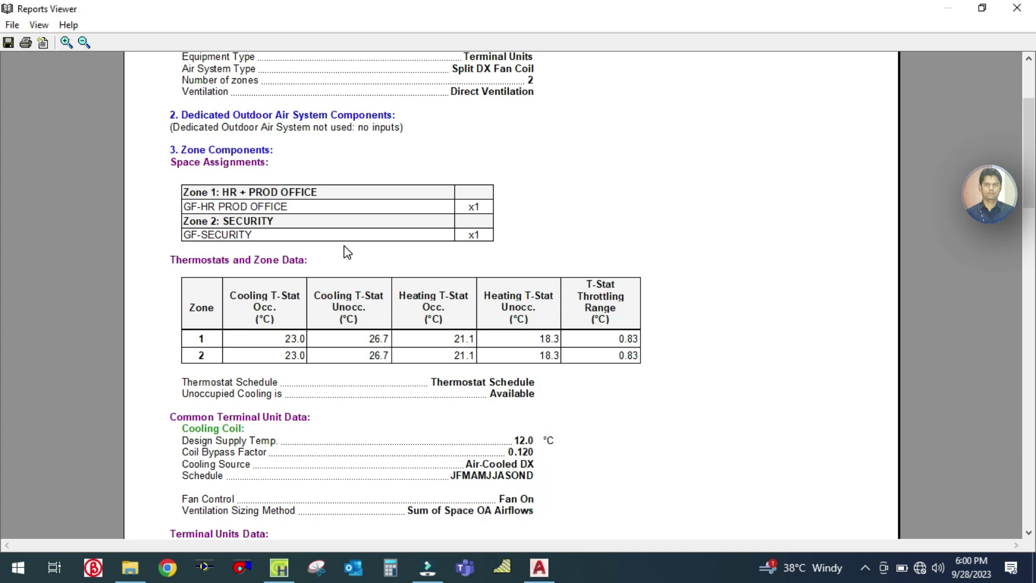
pyautogui.scroll(-1, 347, 248)
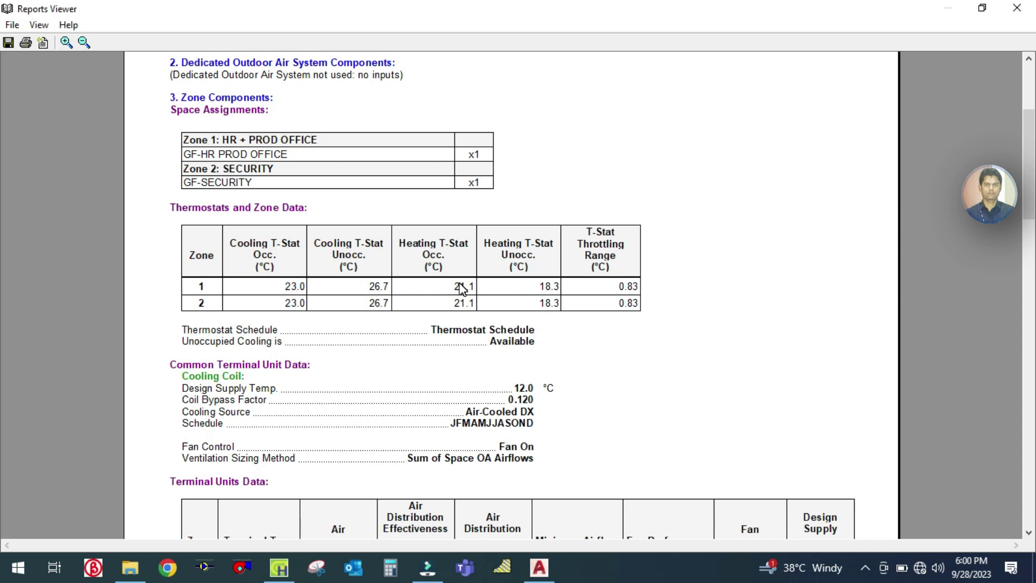
pyautogui.scroll(-1, 353, 302)
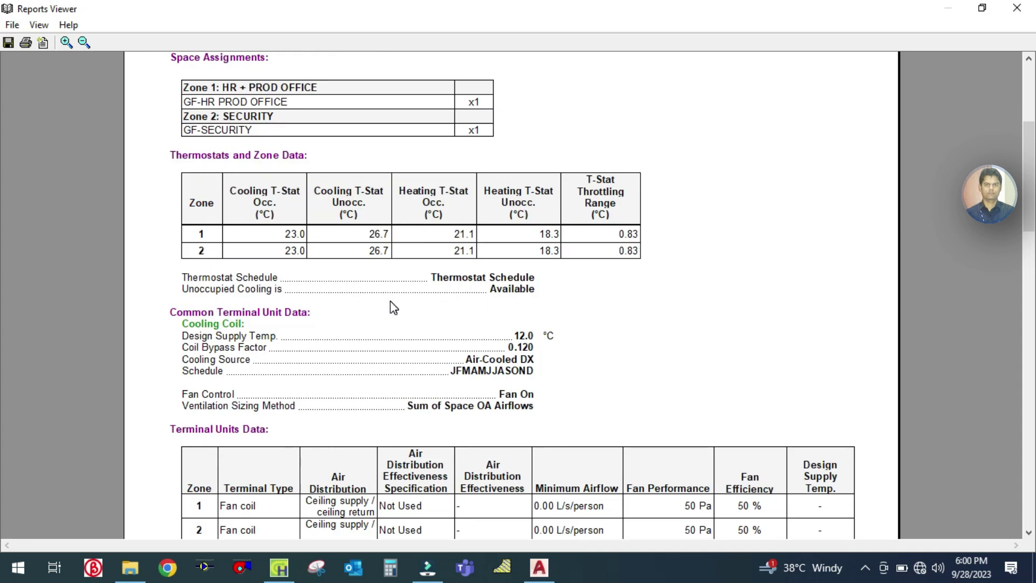
pyautogui.scroll(-1, 524, 305)
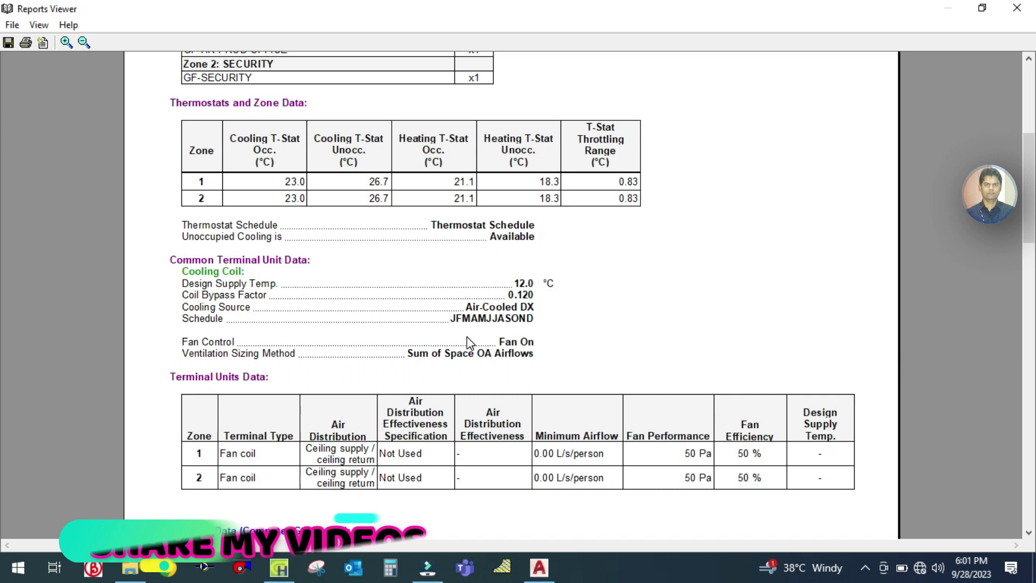
pyautogui.scroll(-3, 467, 337)
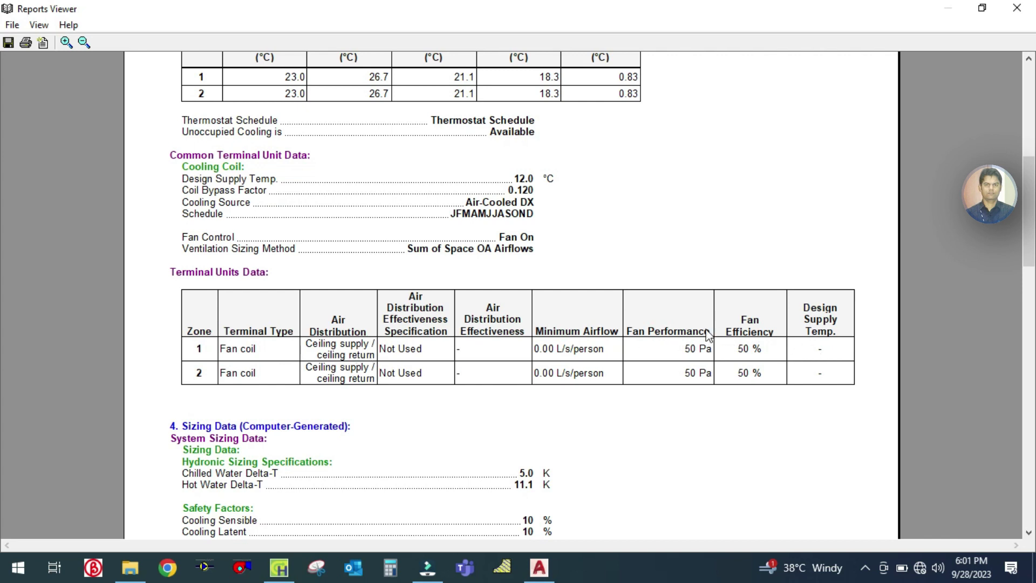
pyautogui.click(684, 350)
pyautogui.click(680, 385)
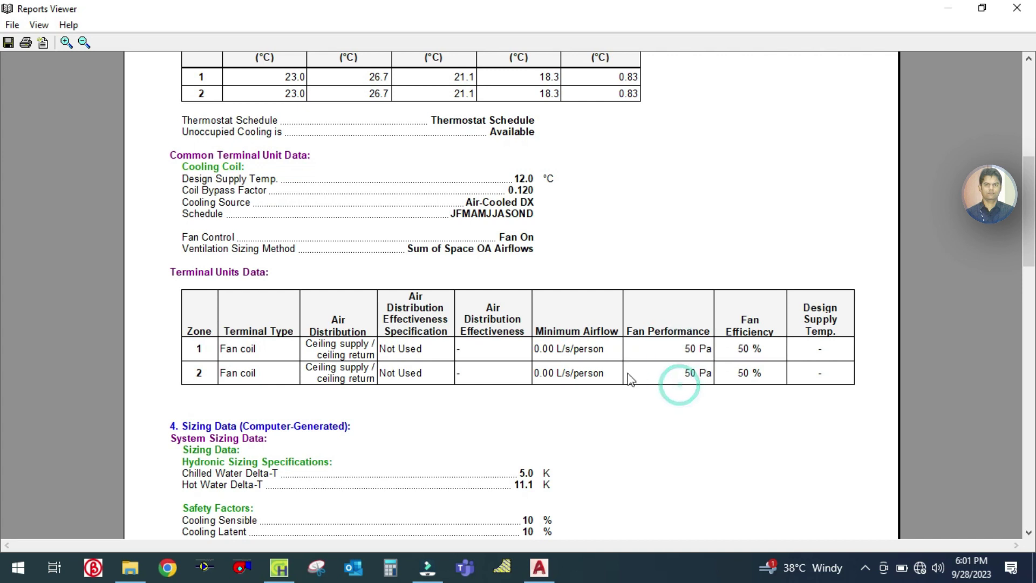
pyautogui.scroll(-3, 286, 356)
pyautogui.scroll(-1, 264, 376)
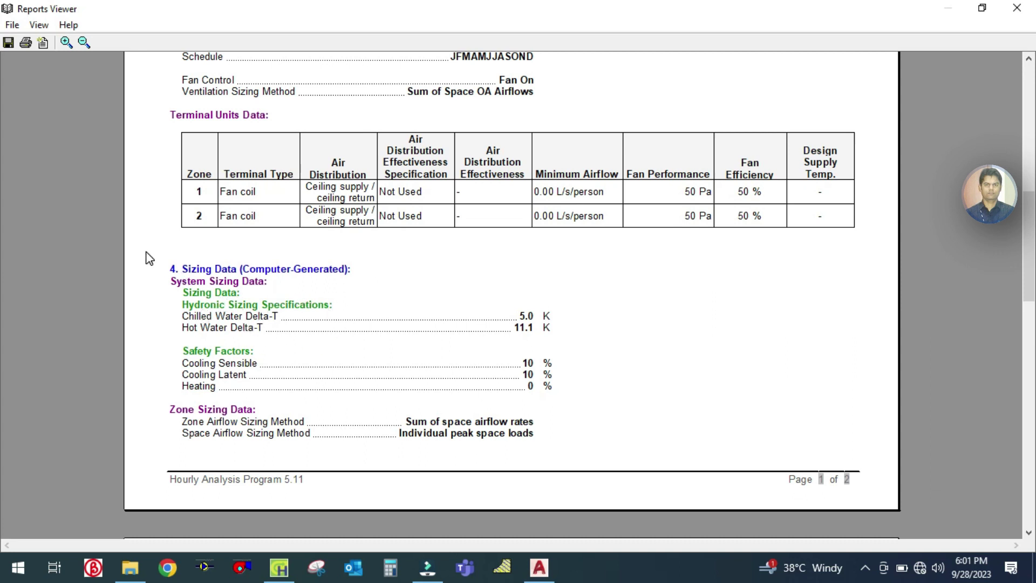
pyautogui.moveTo(146, 251); pyautogui.dragTo(577, 338)
pyautogui.click(647, 347)
pyautogui.moveTo(160, 259); pyautogui.dragTo(576, 330)
pyautogui.click(600, 375)
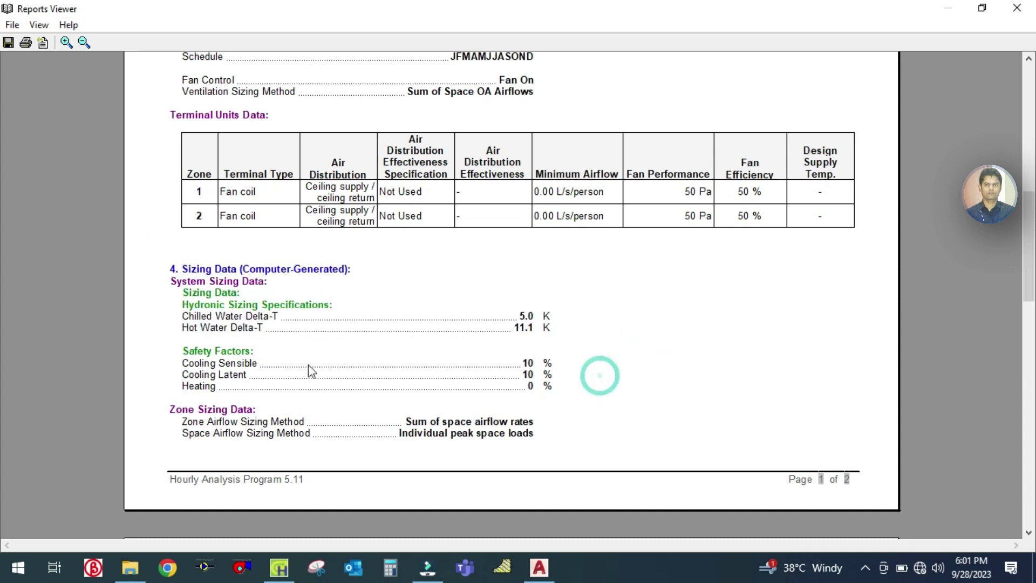
pyautogui.moveTo(173, 343); pyautogui.dragTo(567, 397)
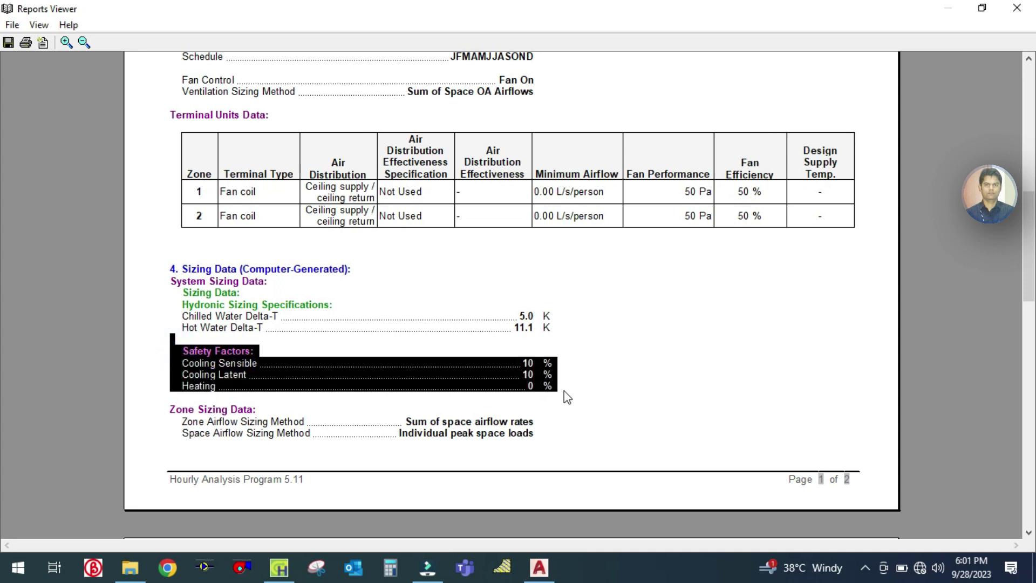
pyautogui.click(615, 351)
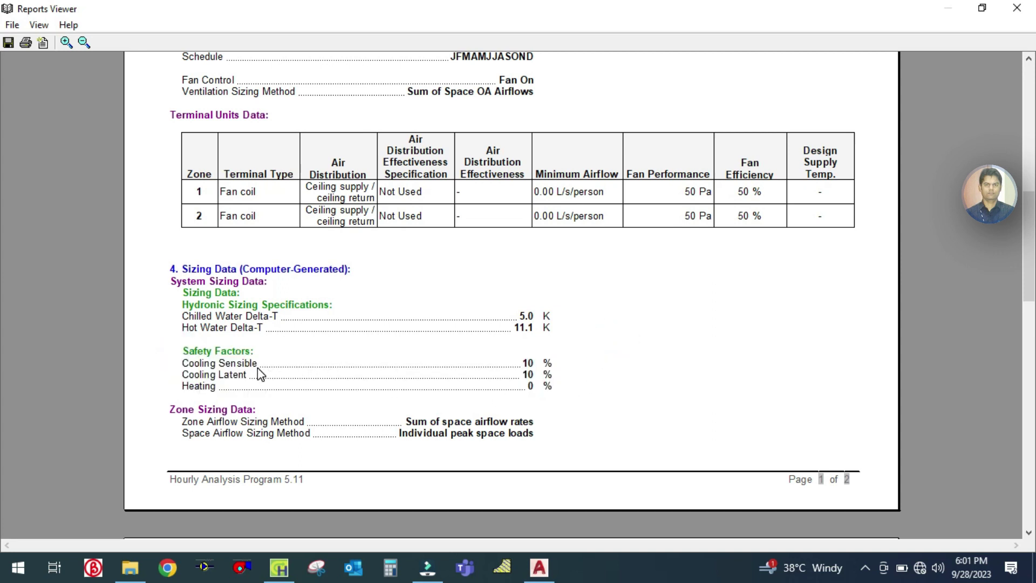
pyautogui.moveTo(572, 388); pyautogui.dragTo(219, 356)
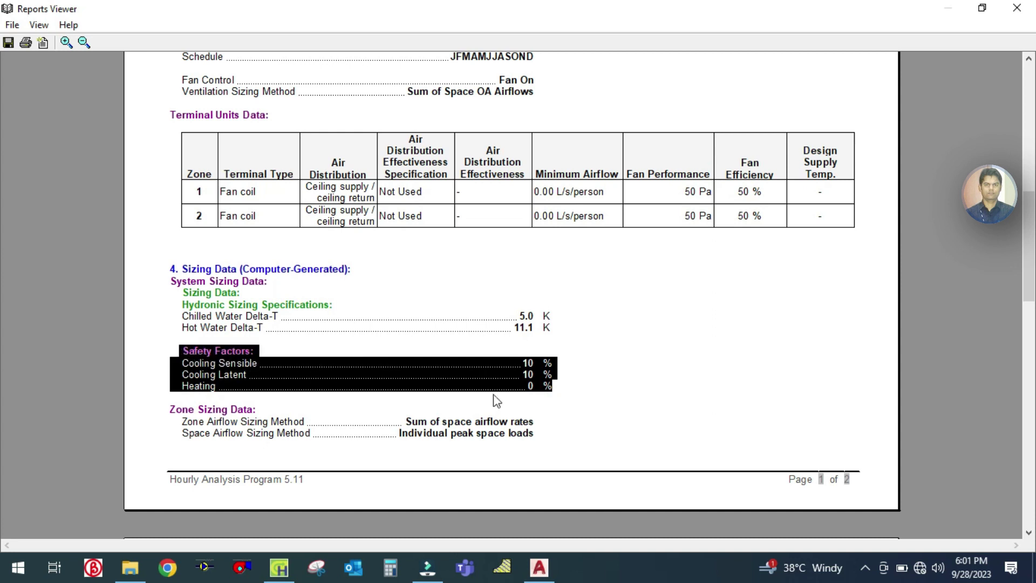
pyautogui.click(661, 396)
pyautogui.scroll(-10, 661, 396)
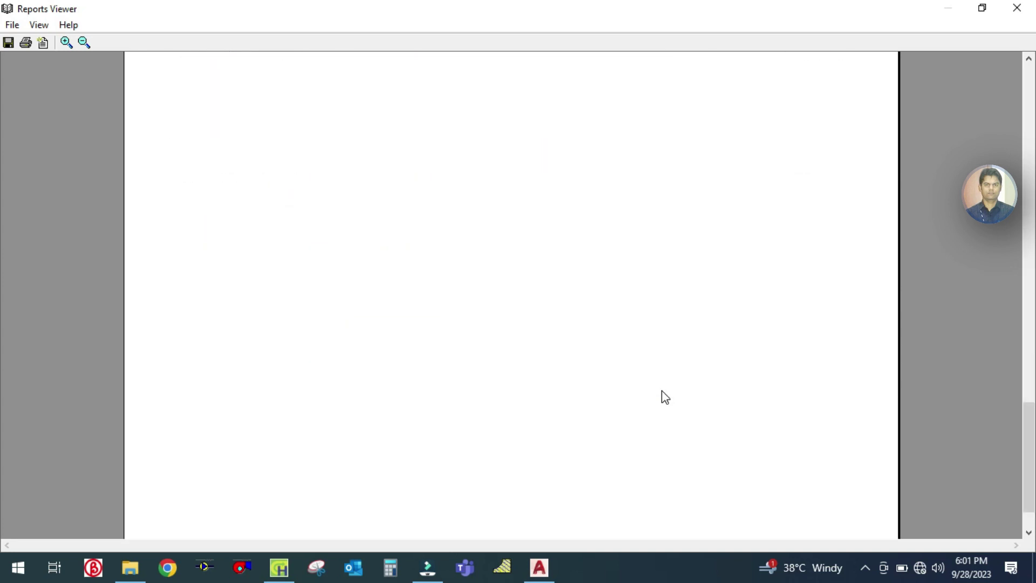
pyautogui.scroll(5, 665, 397)
pyautogui.scroll(-2, 665, 396)
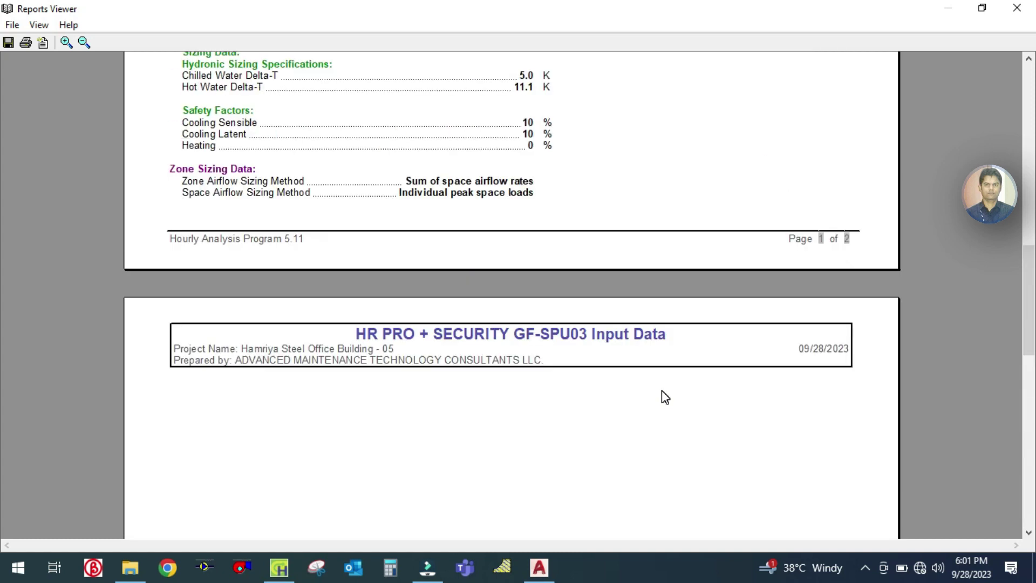
pyautogui.scroll(20, 663, 394)
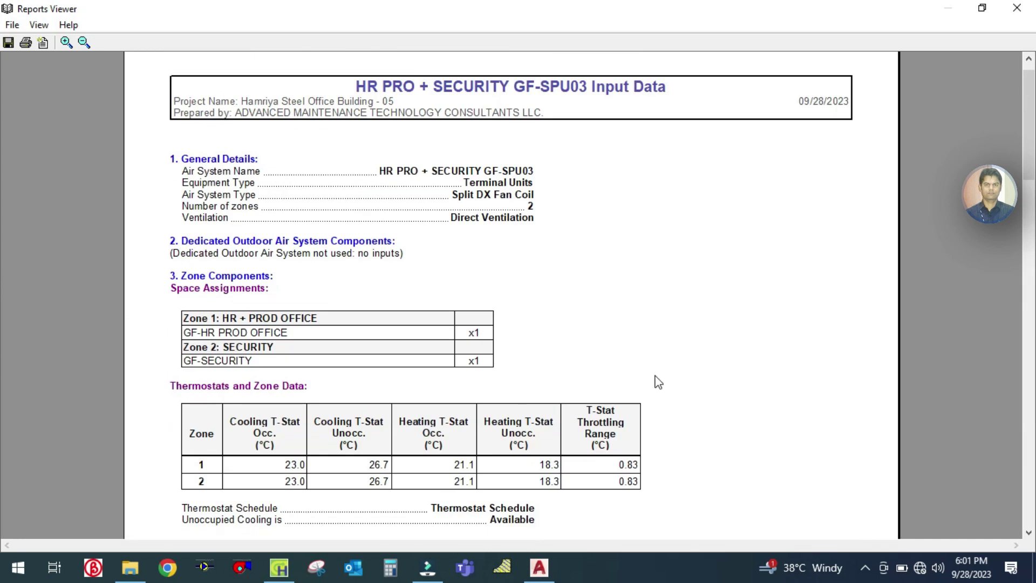
pyautogui.scroll(1, 656, 377)
# Preview design reports excluding Ventilation Sizing Summary and including Space Load Summary
pyautogui.click(1016, 7)
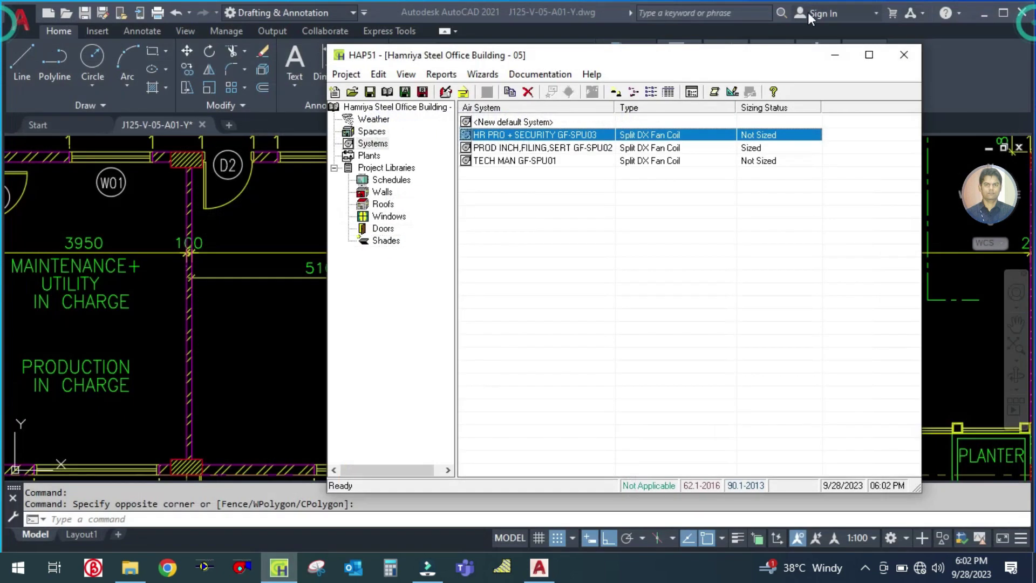
pyautogui.click(731, 93)
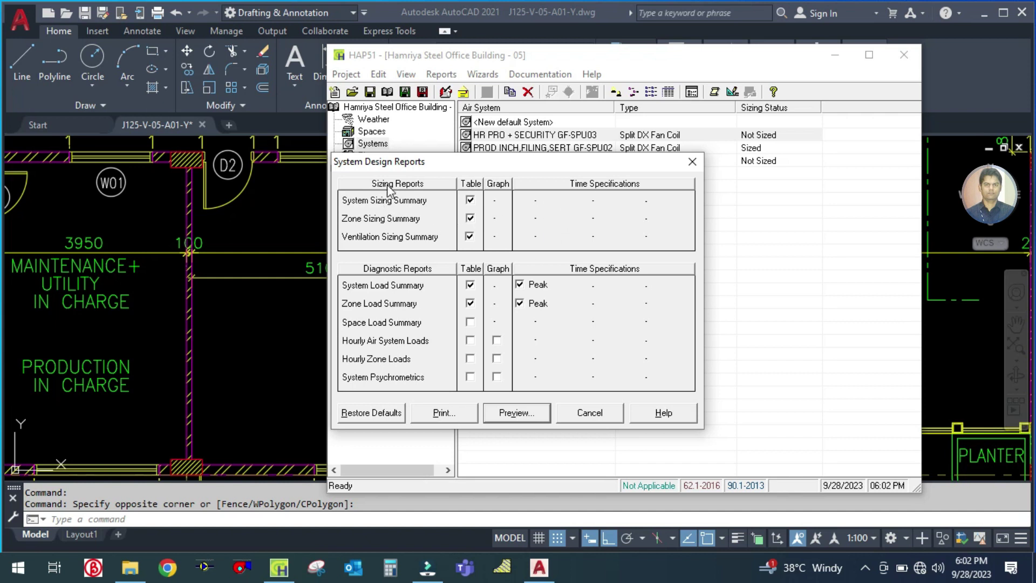
pyautogui.moveTo(399, 162); pyautogui.dragTo(482, 157)
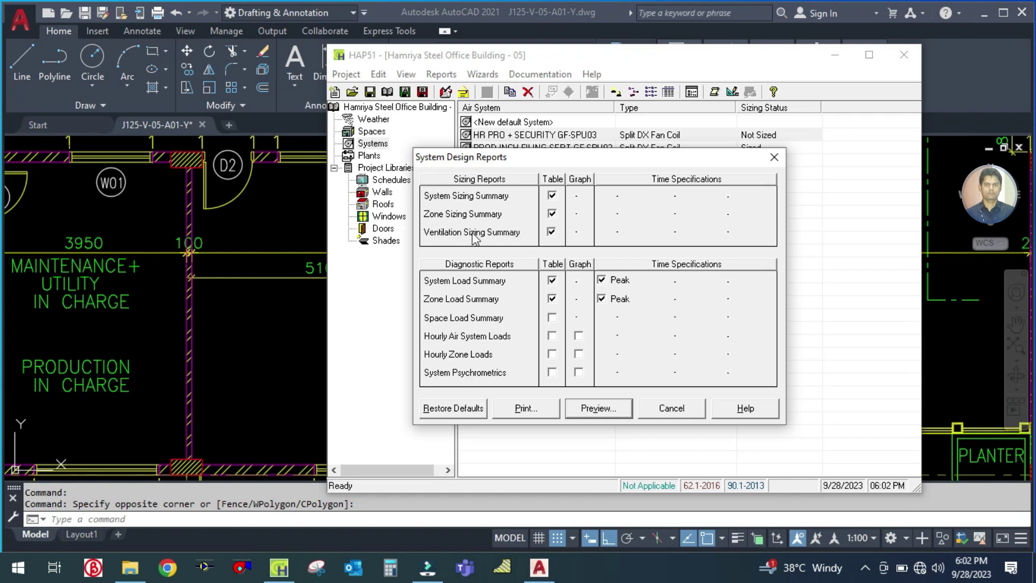
pyautogui.click(552, 235)
pyautogui.click(553, 318)
pyautogui.click(552, 318)
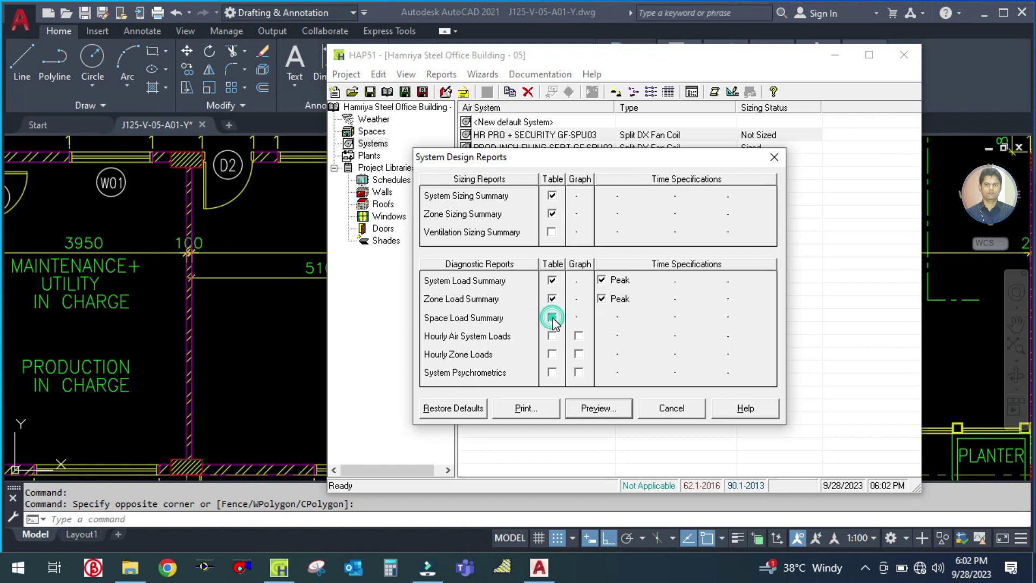
pyautogui.click(552, 318)
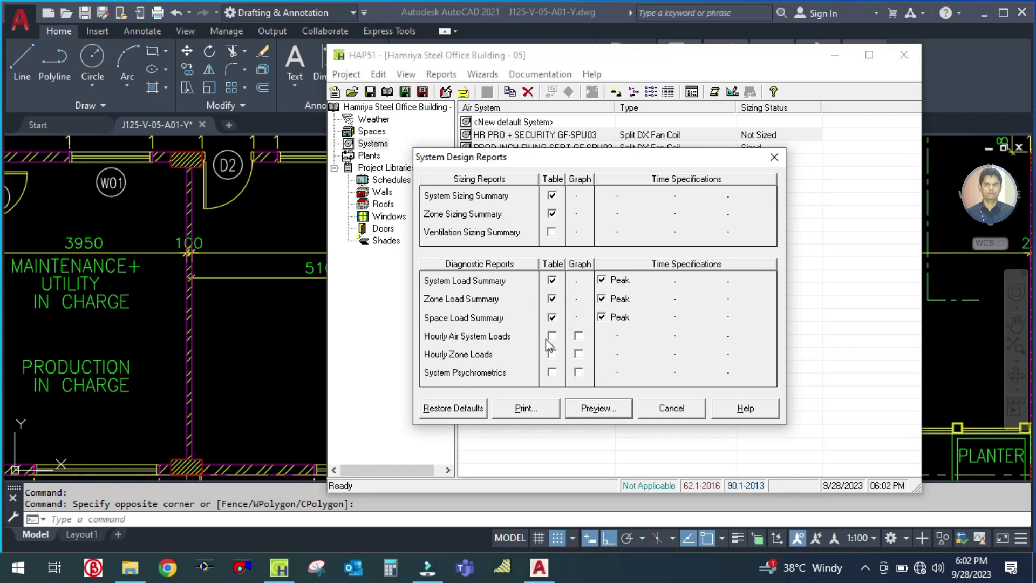
pyautogui.click(551, 335)
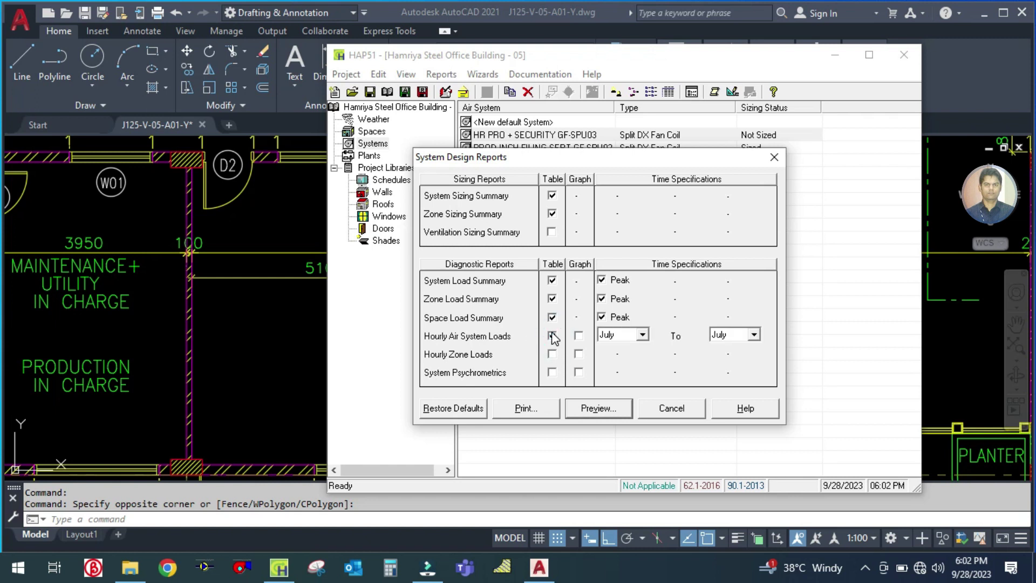
pyautogui.click(552, 335)
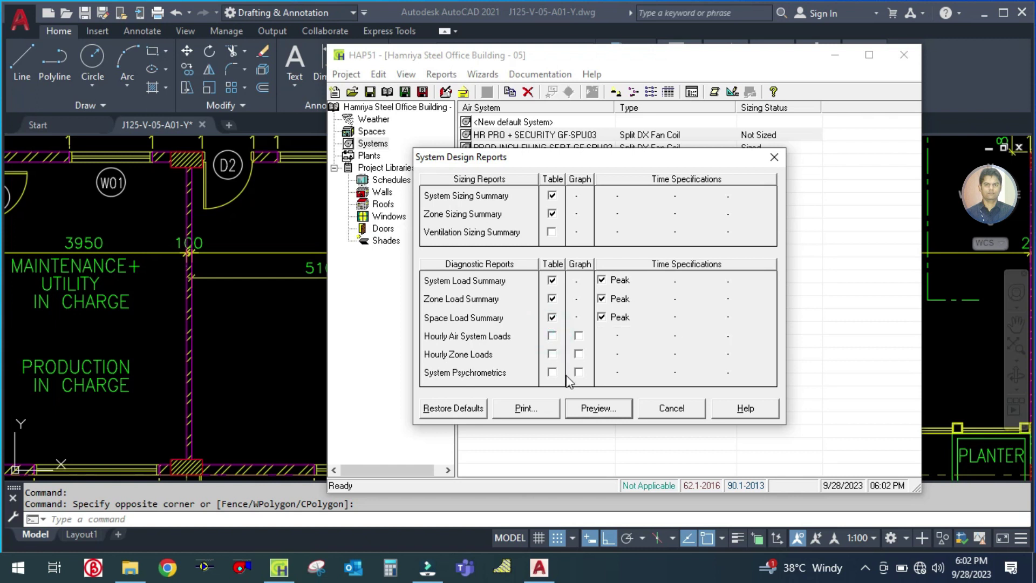
pyautogui.click(599, 408)
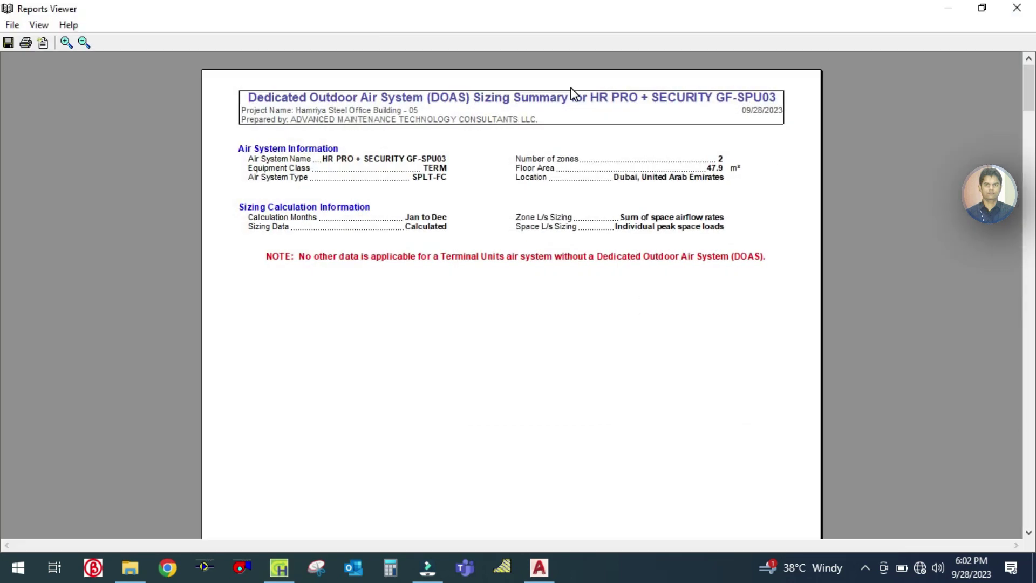
# Zoom the DOAS Sizing Summary page in two levels and scroll through it
pyautogui.click(66, 42)
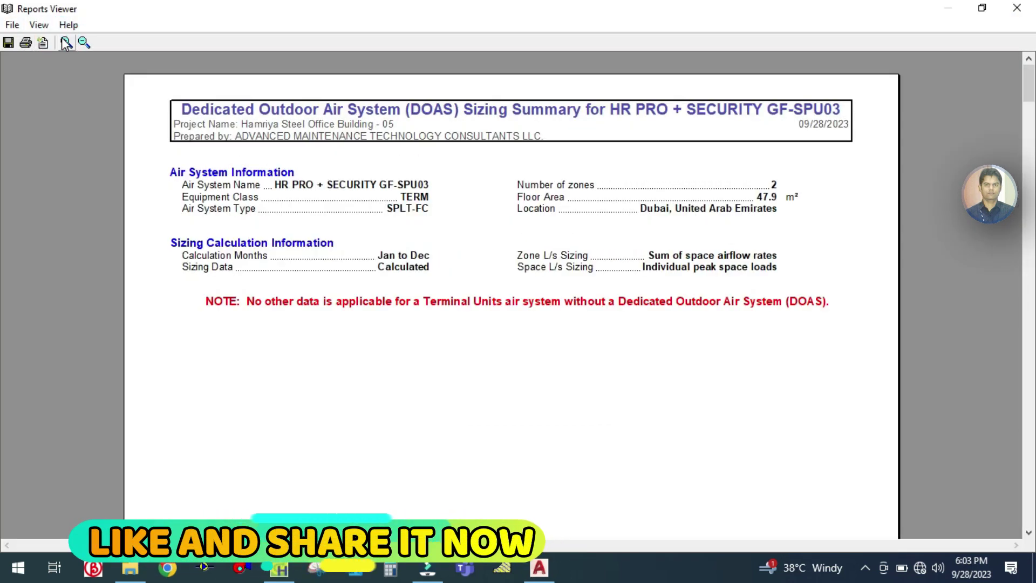
pyautogui.click(66, 42)
pyautogui.scroll(-2, 173, 131)
pyautogui.scroll(1, 173, 133)
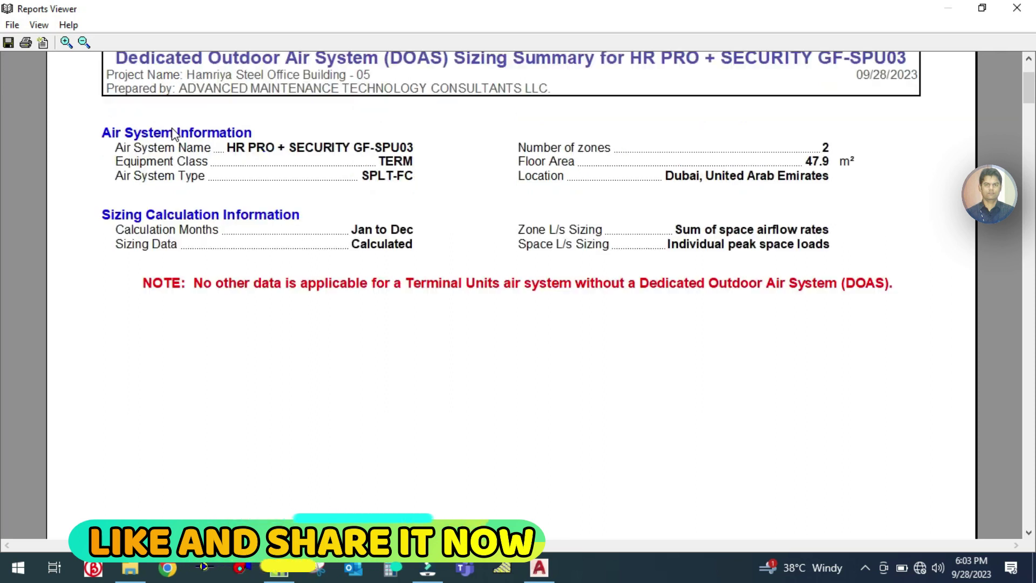
pyautogui.scroll(1, 174, 132)
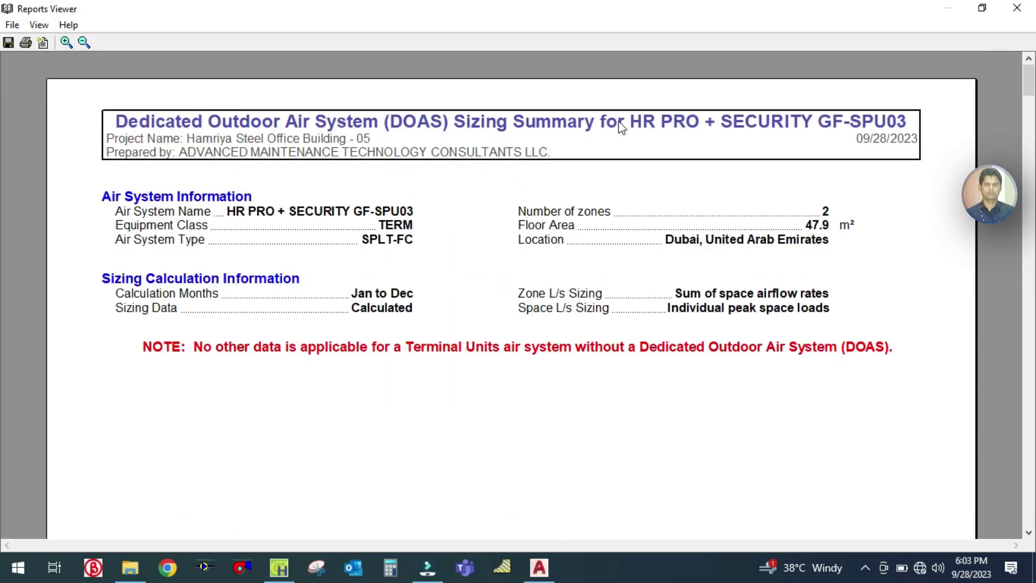
pyautogui.scroll(-1, 744, 134)
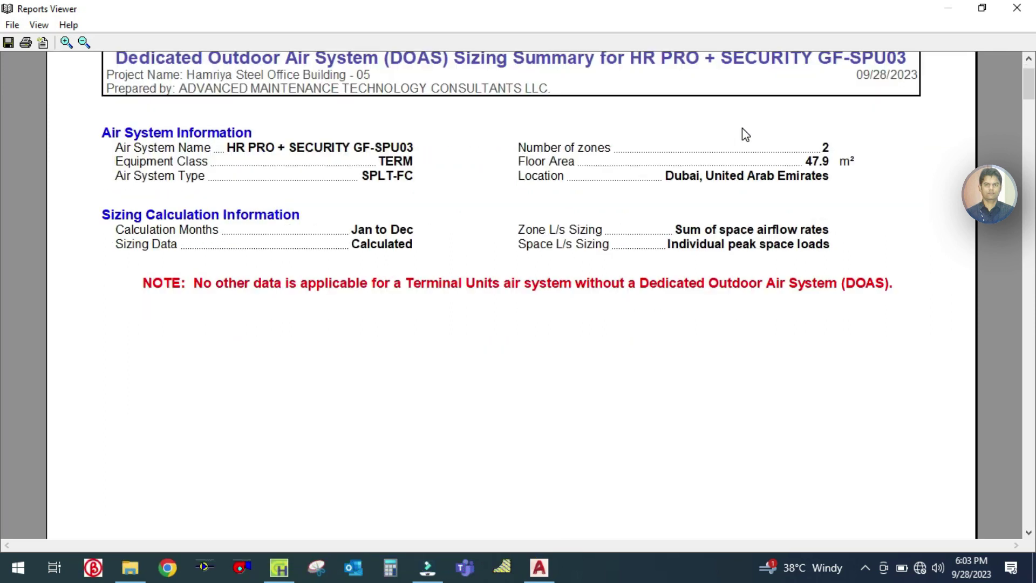
pyautogui.scroll(1, 745, 134)
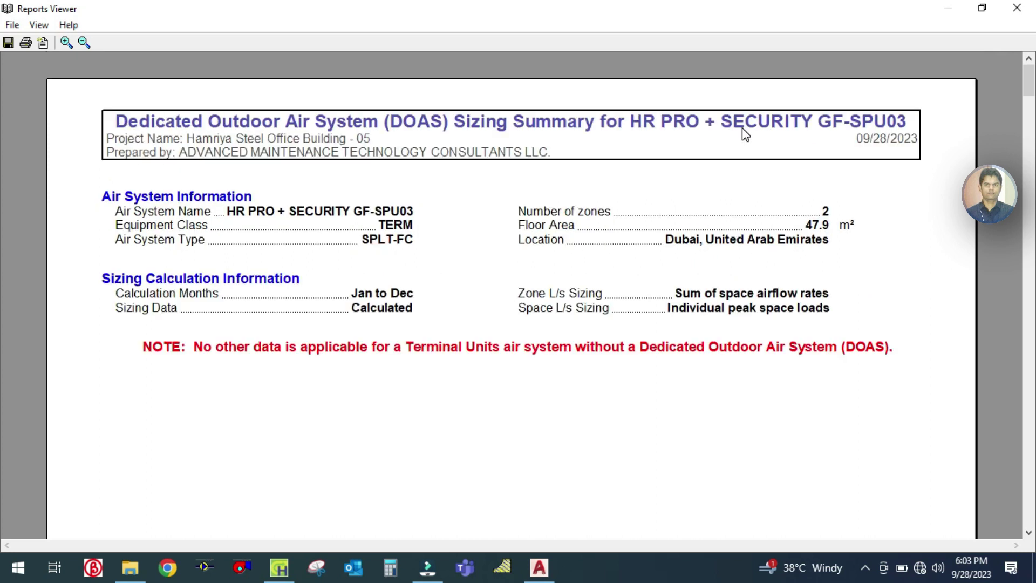
pyautogui.scroll(-1, 744, 134)
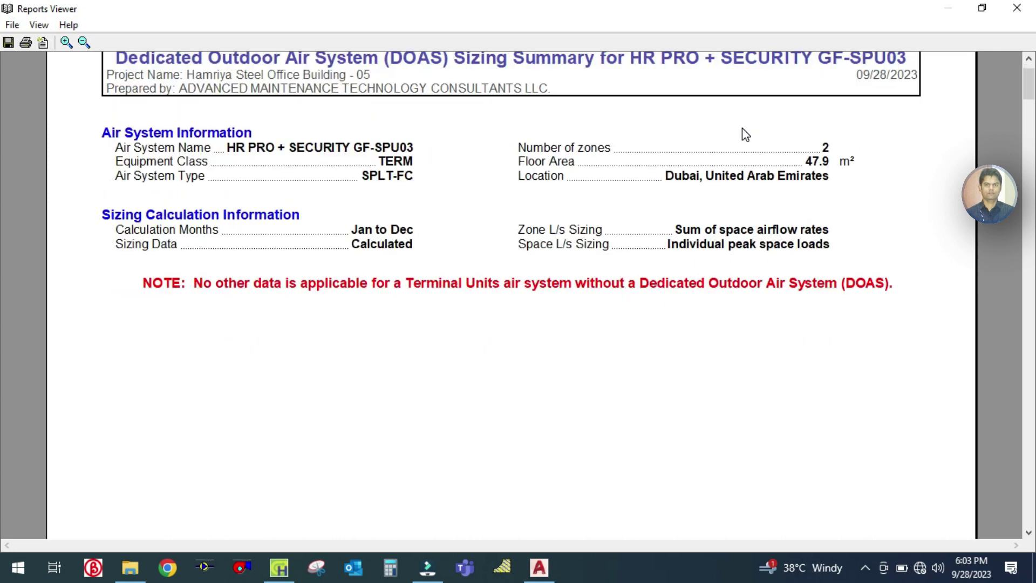
pyautogui.scroll(-1, 745, 134)
pyautogui.scroll(2, 744, 133)
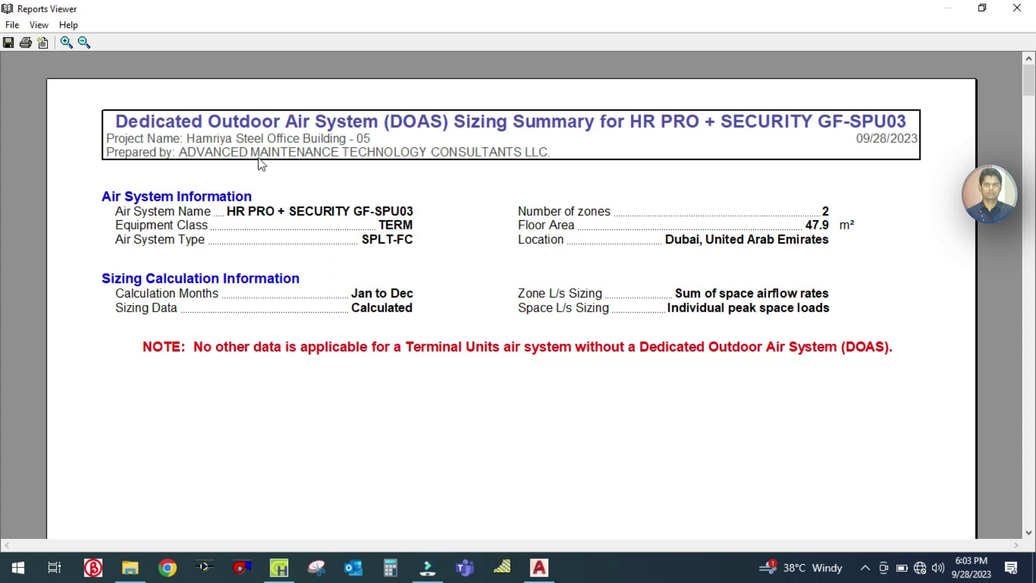
pyautogui.scroll(-1, 601, 162)
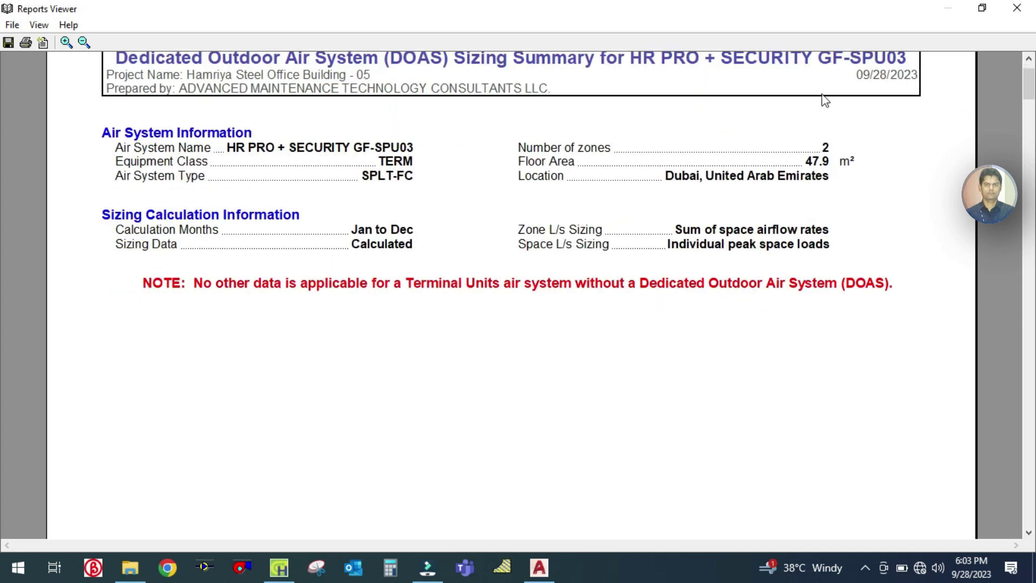
pyautogui.scroll(-2, 745, 100)
pyautogui.scroll(2, 421, 105)
# Highlight the Air System Name, Equipment Class, Air System Type, zone count and Calculation Months lines in turn
pyautogui.moveTo(112, 154); pyautogui.dragTo(429, 156)
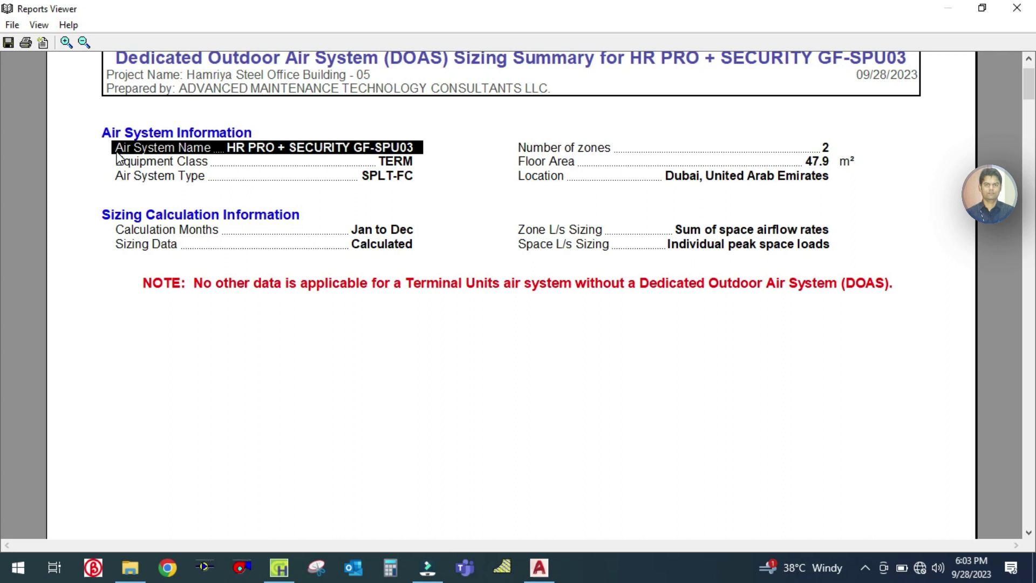
pyautogui.click(90, 151)
pyautogui.moveTo(108, 160); pyautogui.dragTo(443, 183)
pyautogui.click(441, 178)
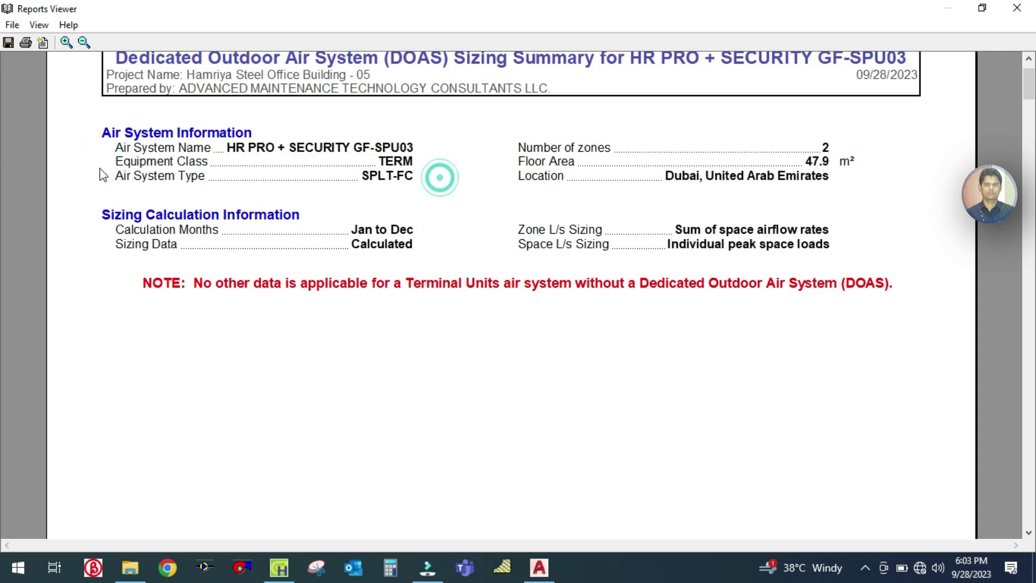
pyautogui.moveTo(93, 173); pyautogui.dragTo(426, 187)
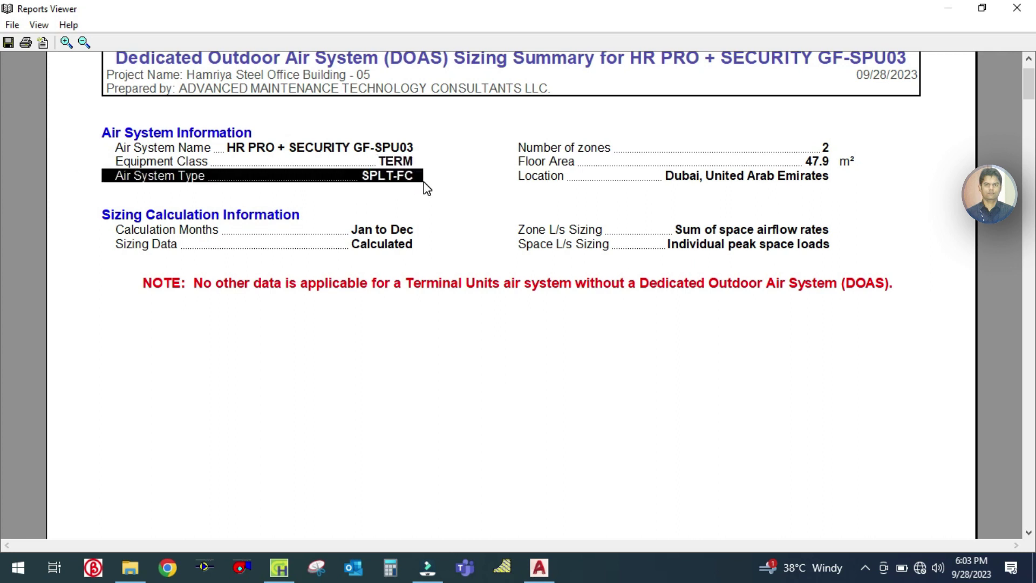
pyautogui.click(434, 186)
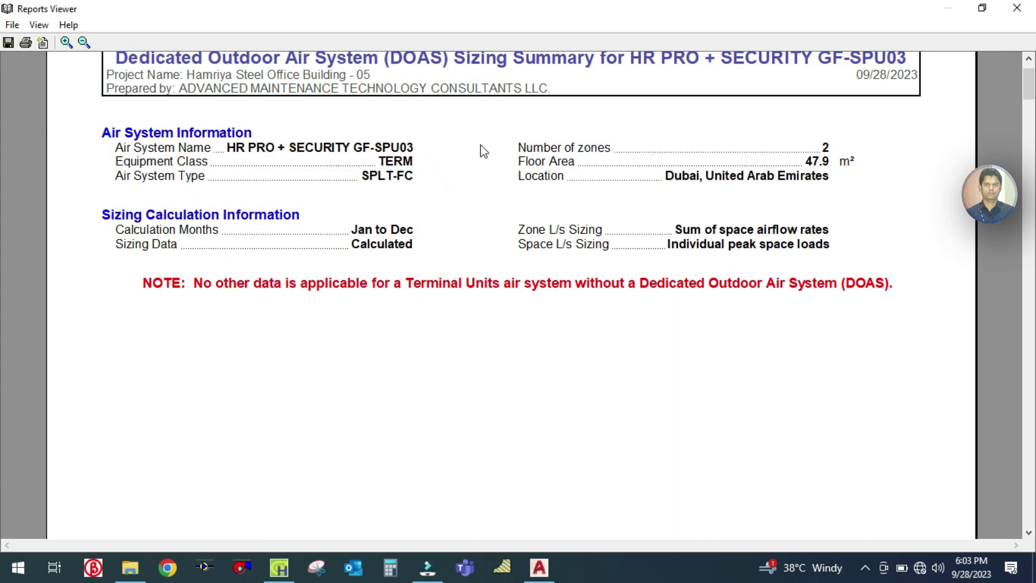
pyautogui.moveTo(515, 144); pyautogui.dragTo(520, 169)
pyautogui.click(873, 167)
pyautogui.click(904, 205)
pyautogui.moveTo(116, 227); pyautogui.dragTo(429, 233)
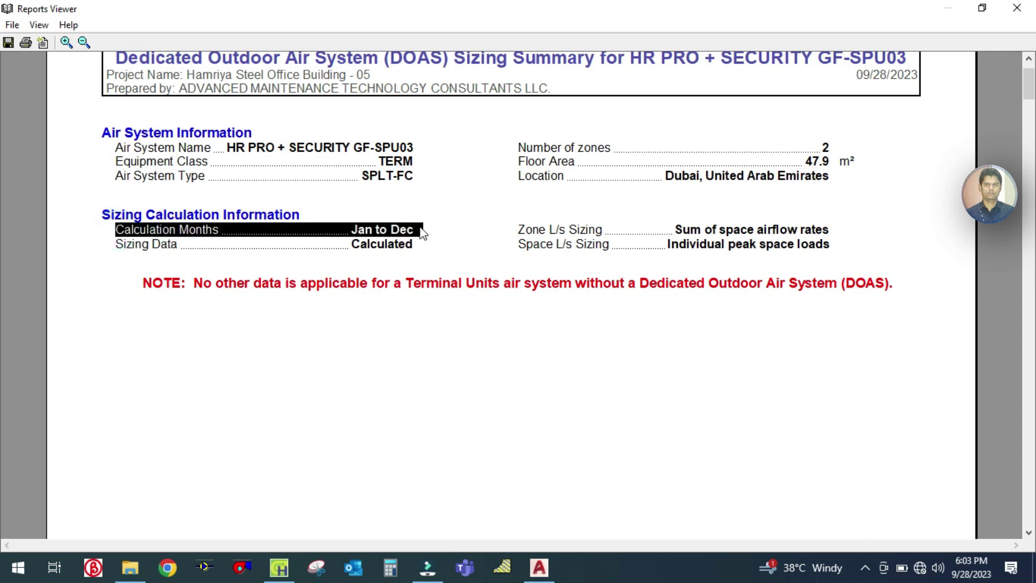
pyautogui.click(311, 257)
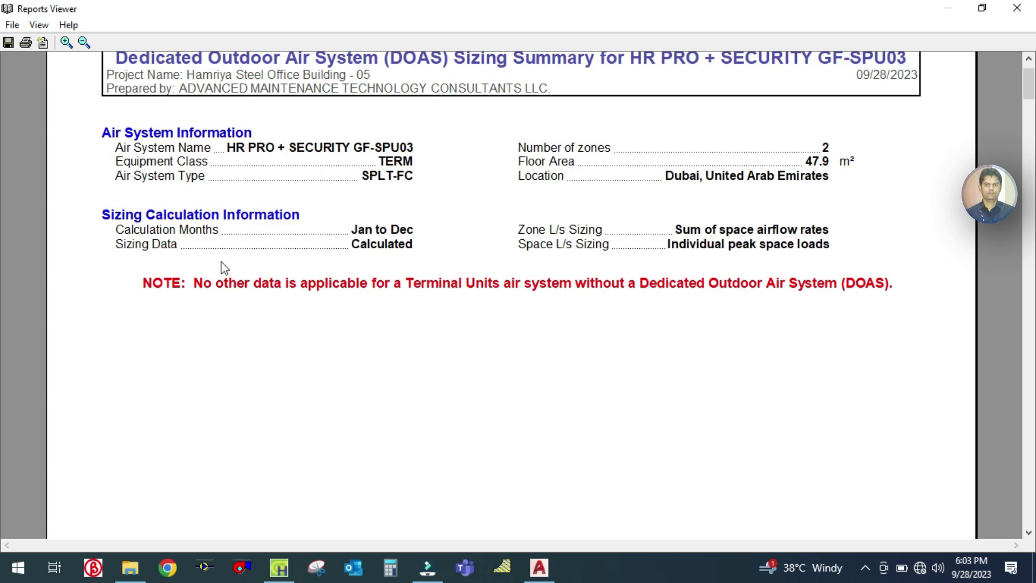
pyautogui.scroll(-15, 219, 267)
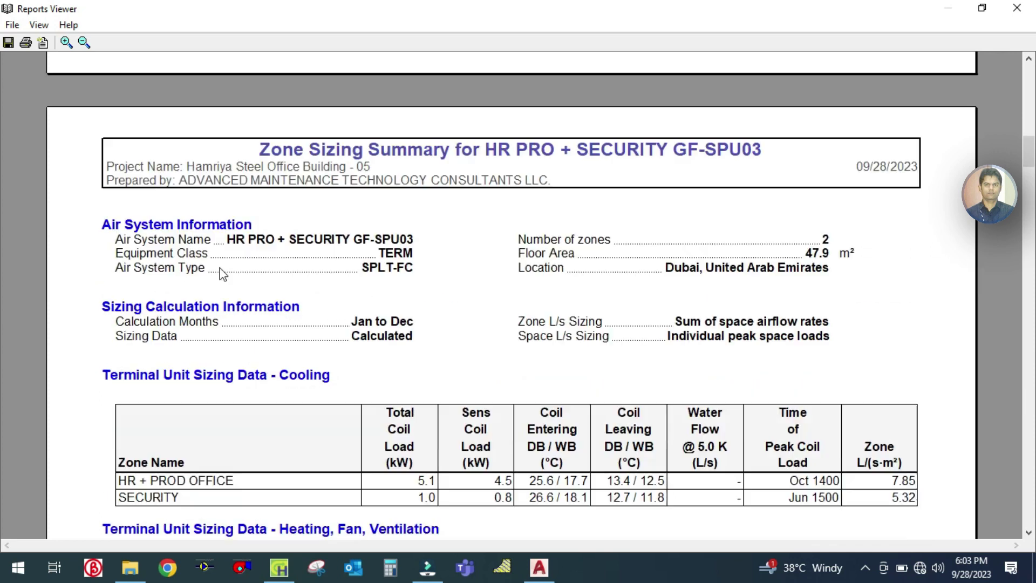
pyautogui.scroll(-2, 326, 199)
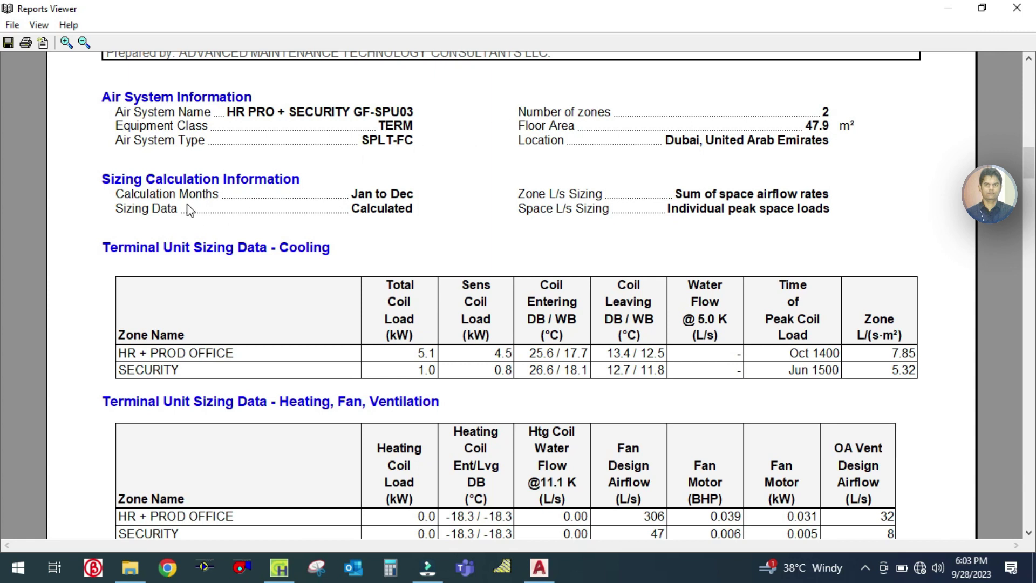
pyautogui.scroll(-2, 416, 200)
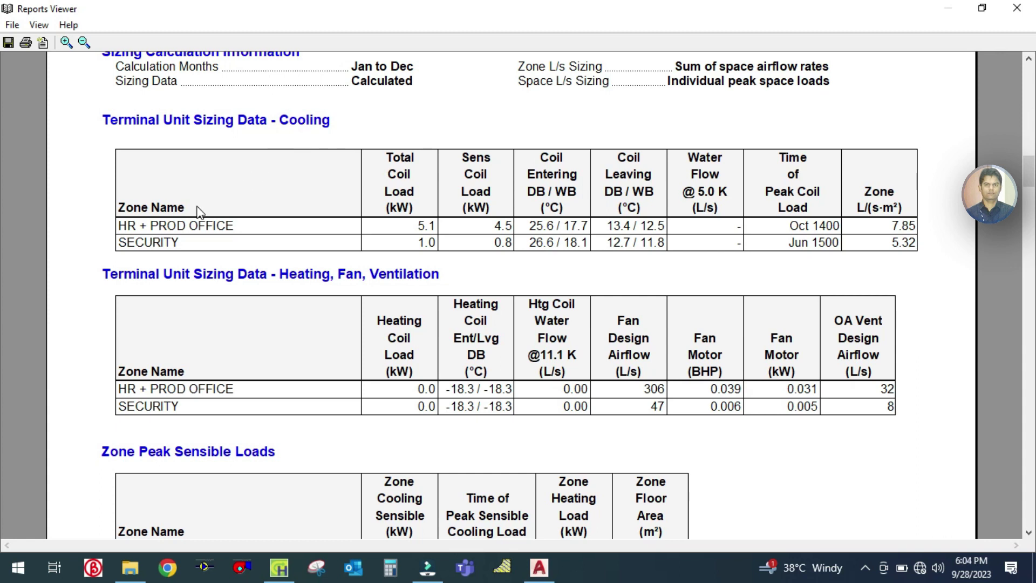
pyautogui.moveTo(198, 208); pyautogui.dragTo(128, 210)
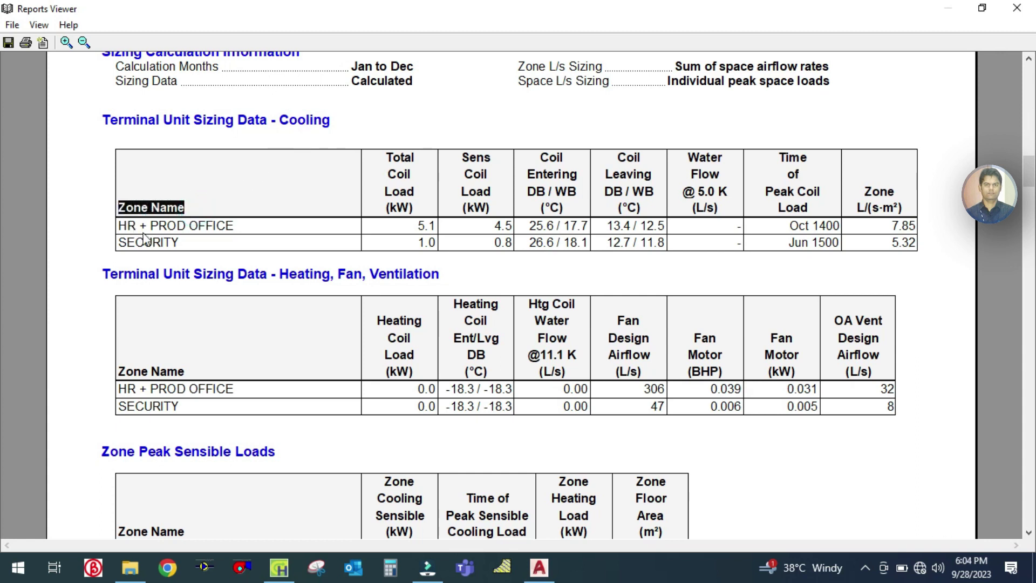
pyautogui.moveTo(201, 249); pyautogui.dragTo(172, 230)
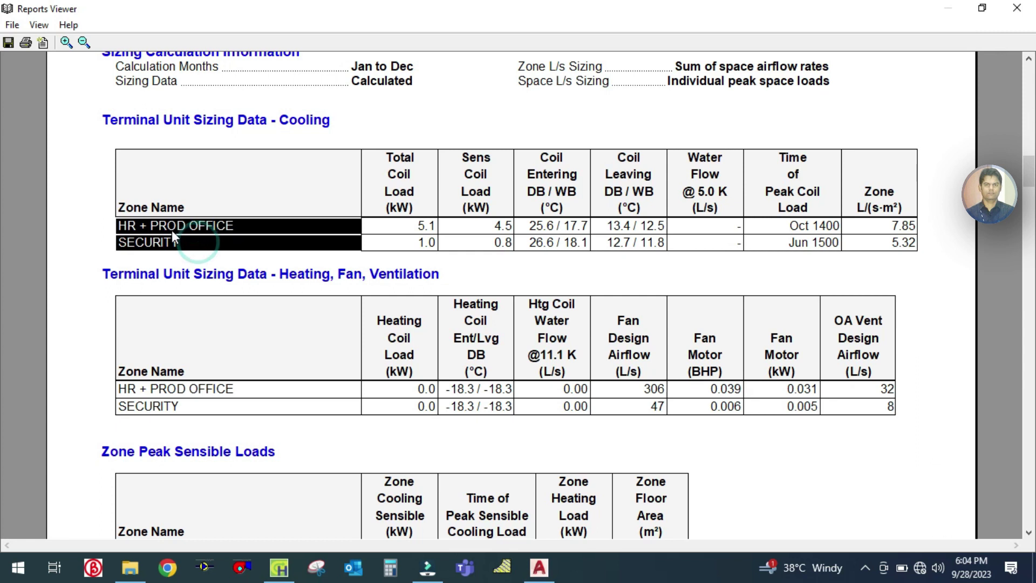
pyautogui.click(74, 159)
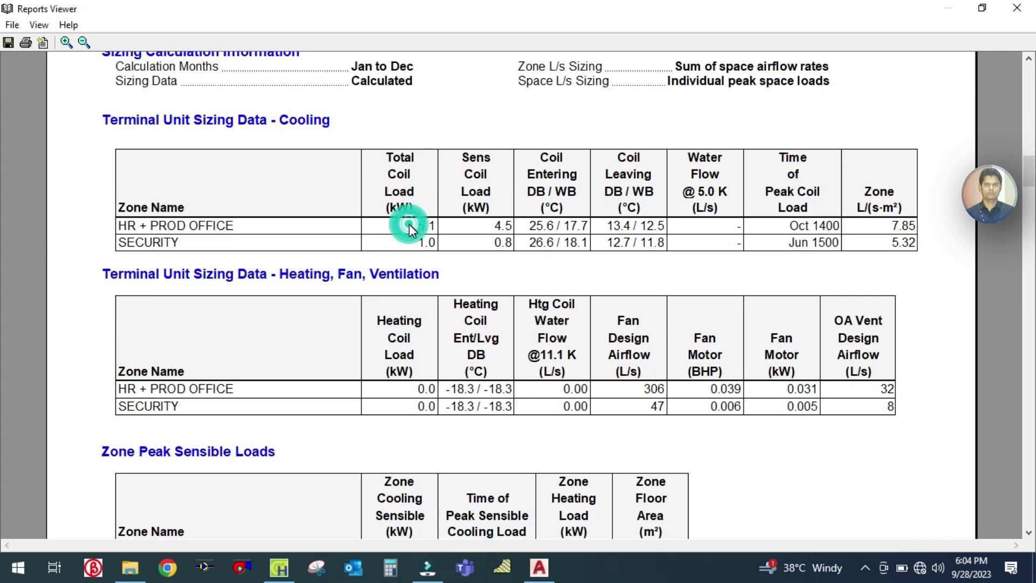
pyautogui.click(488, 228)
pyautogui.moveTo(530, 223); pyautogui.dragTo(587, 251)
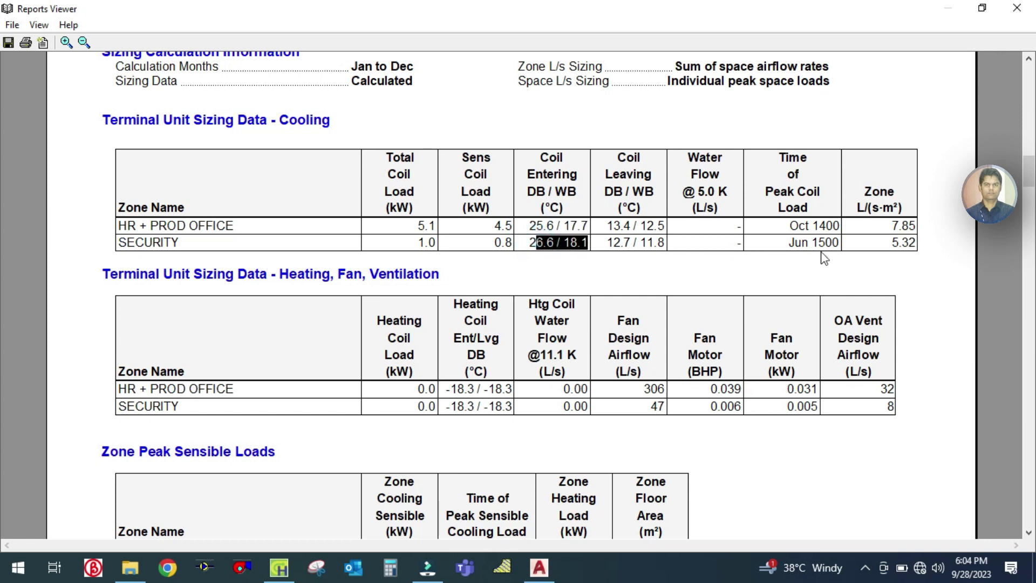
pyautogui.click(798, 270)
pyautogui.moveTo(790, 225); pyautogui.dragTo(859, 233)
pyautogui.click(807, 255)
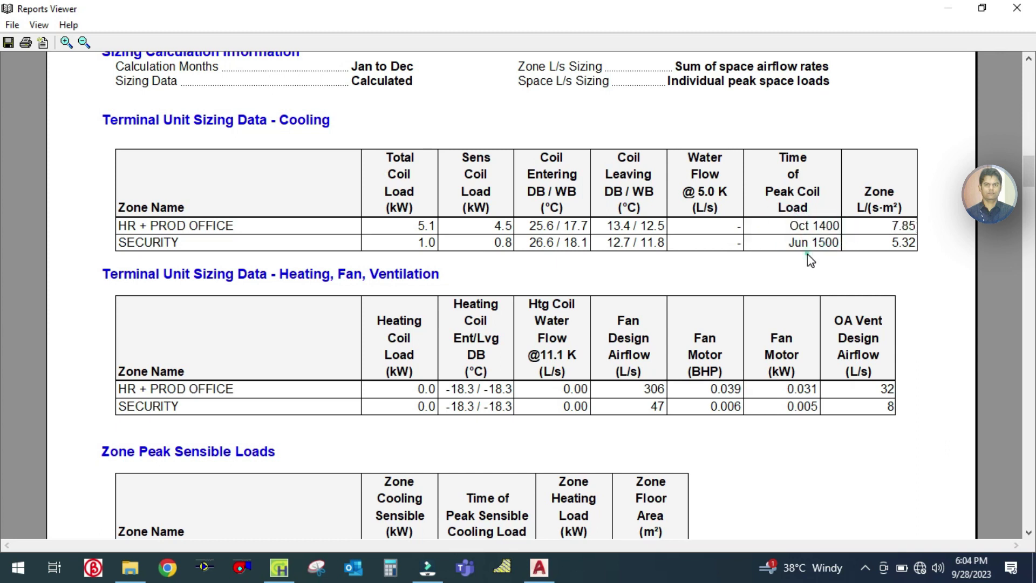
pyautogui.moveTo(784, 244); pyautogui.dragTo(839, 243)
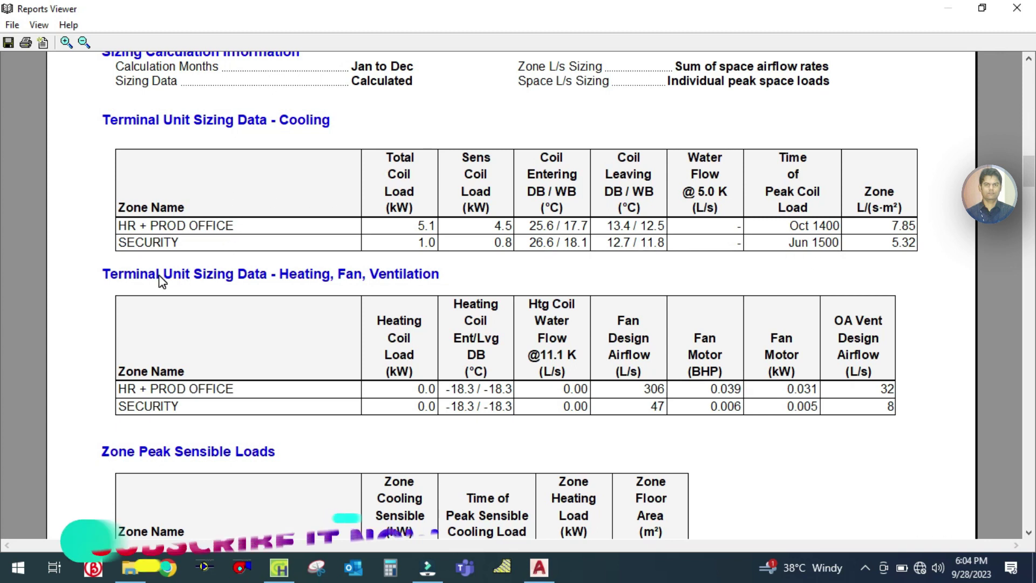
pyautogui.moveTo(161, 276); pyautogui.dragTo(336, 276)
pyautogui.click(468, 283)
# Scroll to the Space Loads and Airflows table and highlight the HR + PROD OFFICE and SECURITY names
pyautogui.scroll(-3, 396, 289)
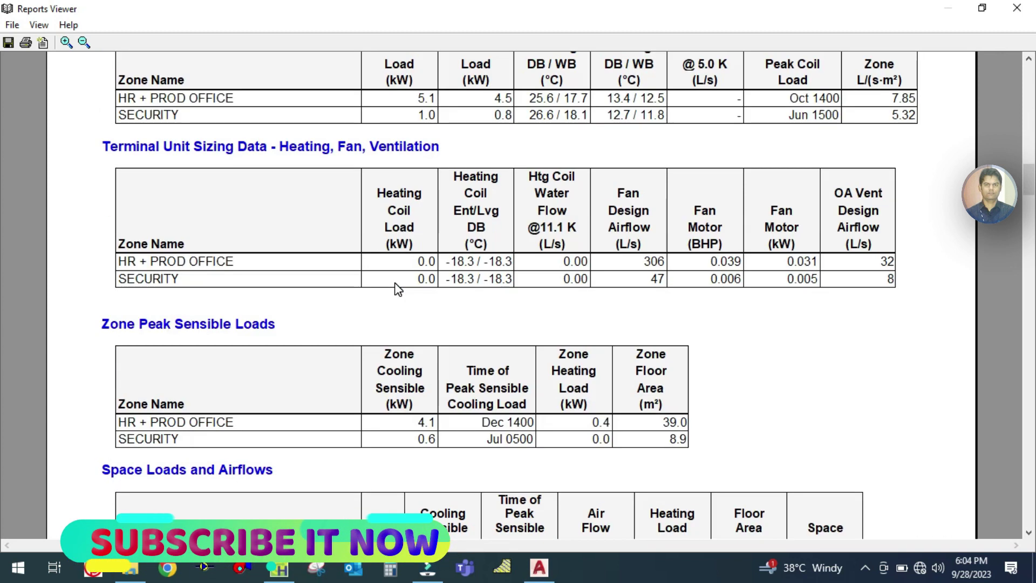
pyautogui.scroll(-3, 248, 294)
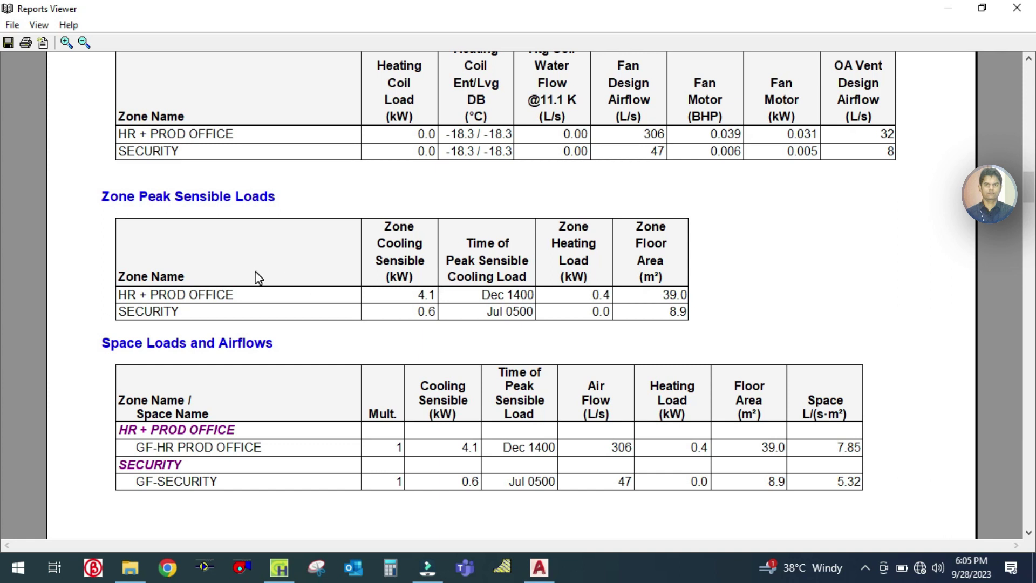
pyautogui.scroll(-3, 258, 277)
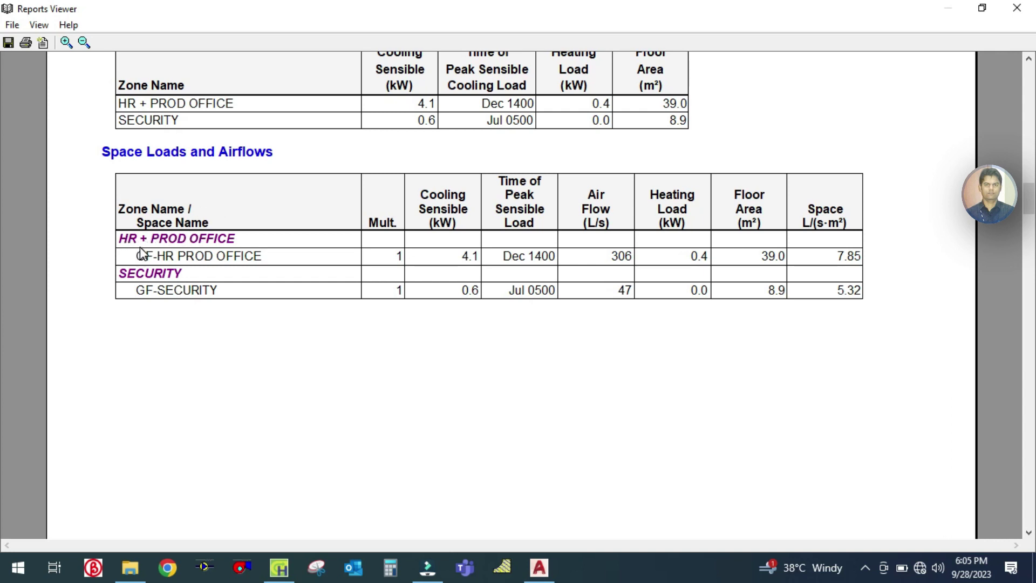
pyautogui.moveTo(140, 247); pyautogui.dragTo(287, 249)
pyautogui.click(259, 281)
pyautogui.moveTo(144, 276); pyautogui.dragTo(203, 277)
pyautogui.click(232, 289)
# Scroll past the Air System and Zone Design Load Summaries to Table 1.1.A for GF-HR PROD OFFICE
pyautogui.scroll(-10, 780, 244)
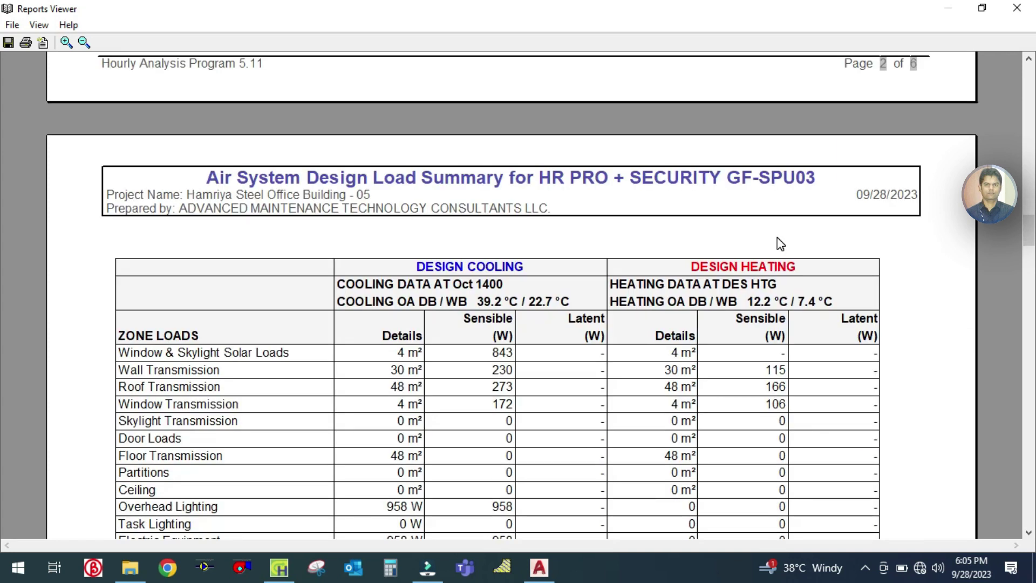
pyautogui.scroll(-4, 780, 243)
pyautogui.scroll(4, 779, 244)
pyautogui.scroll(-8, 780, 243)
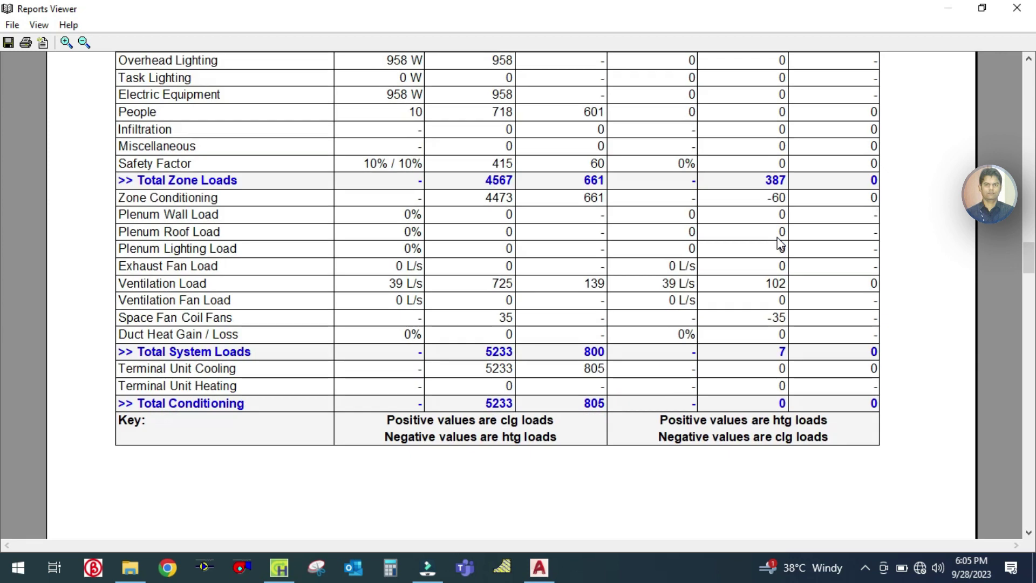
pyautogui.scroll(5, 780, 244)
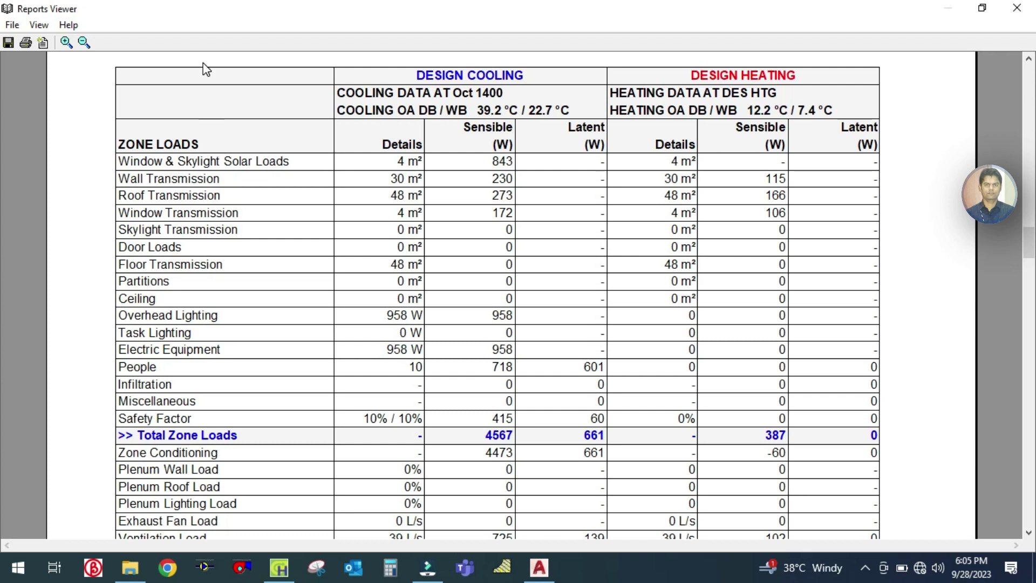
pyautogui.scroll(-4, 173, 300)
pyautogui.scroll(-6, 195, 280)
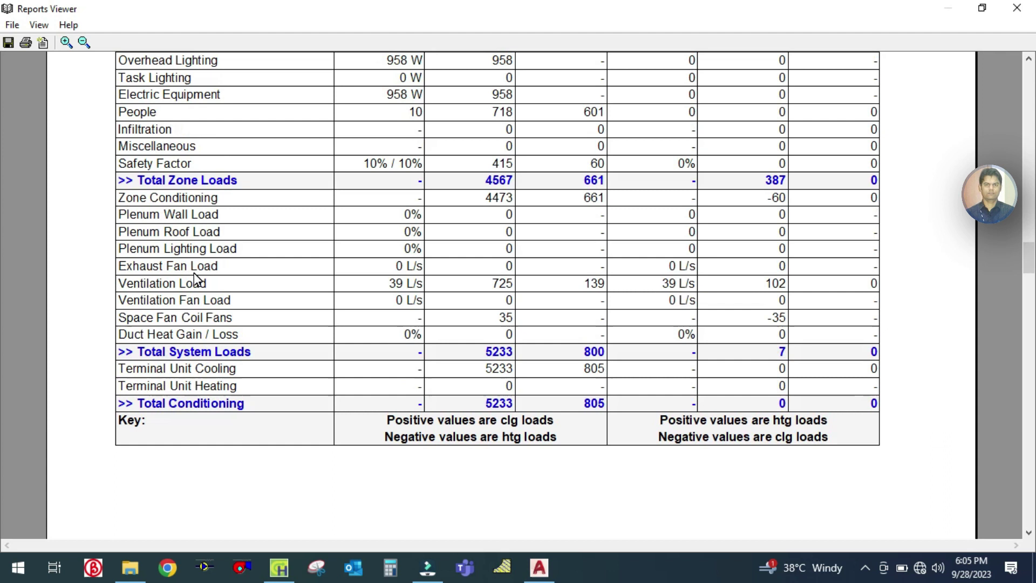
pyautogui.scroll(-8, 194, 273)
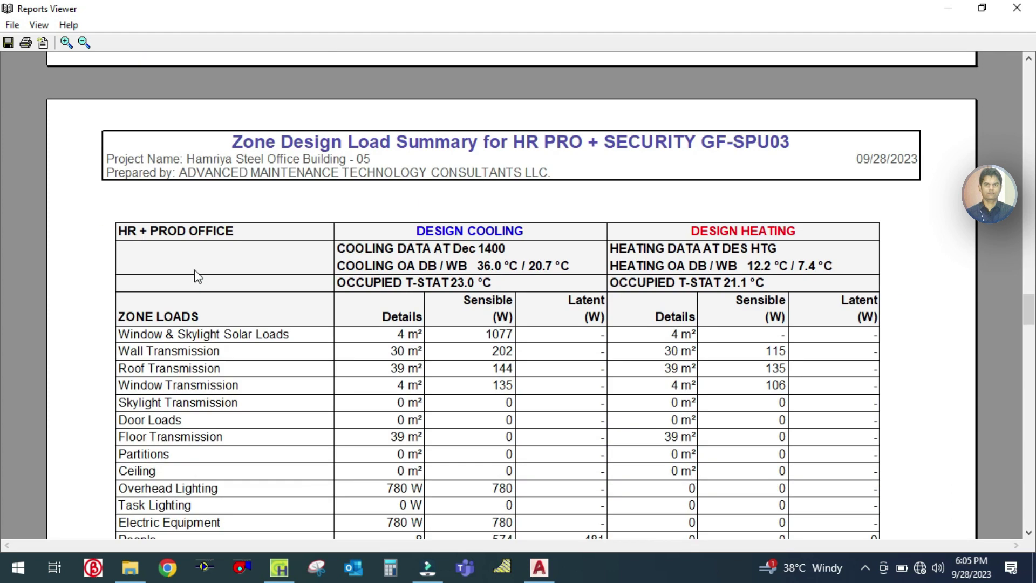
pyautogui.scroll(-15, 521, 243)
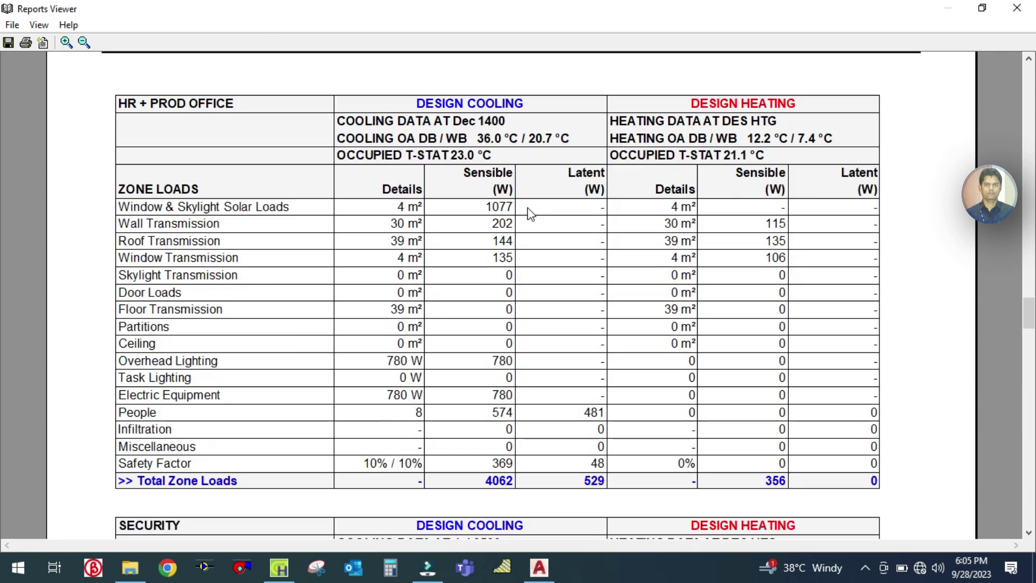
# Scroll to the report's last page, then back up to the Terminal Unit Sizing tables for both zones
pyautogui.scroll(-20, 531, 214)
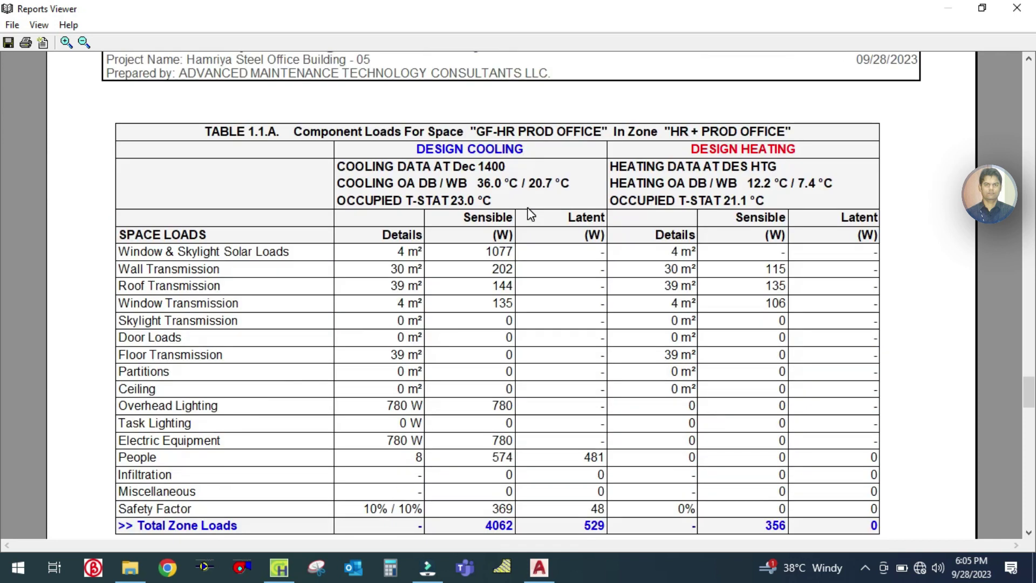
pyautogui.scroll(-15, 531, 215)
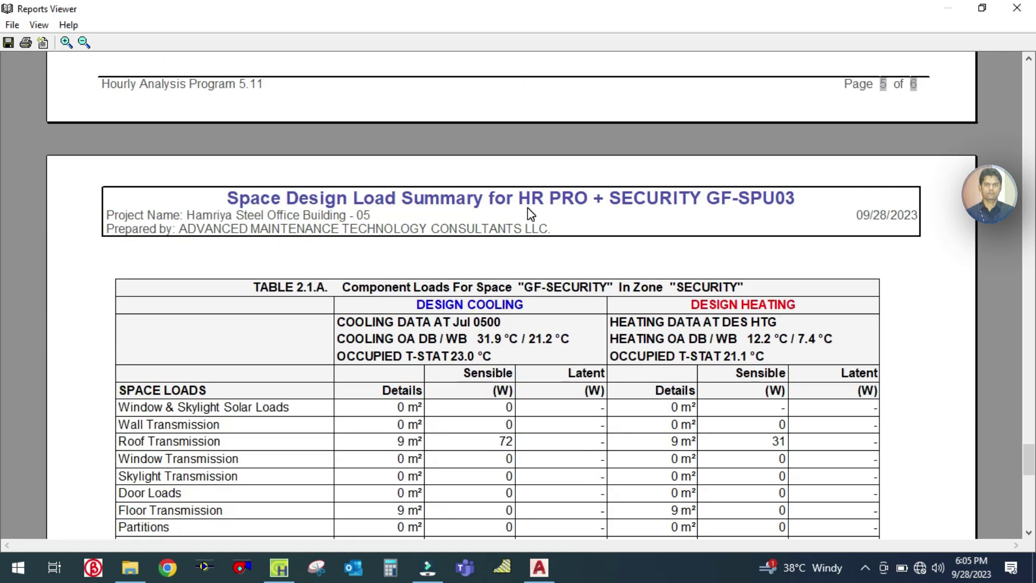
pyautogui.scroll(-8, 531, 214)
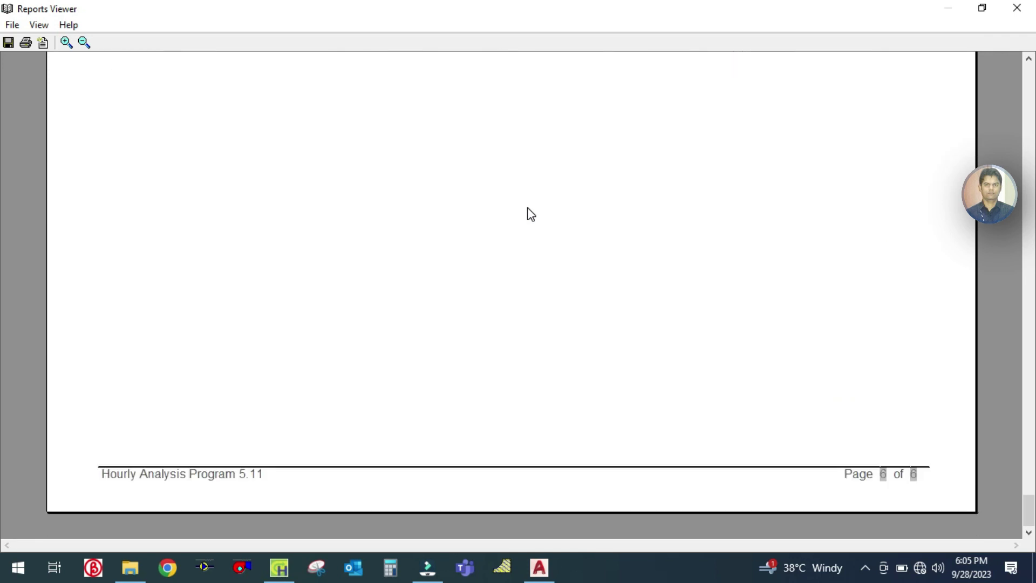
pyautogui.scroll(8, 531, 214)
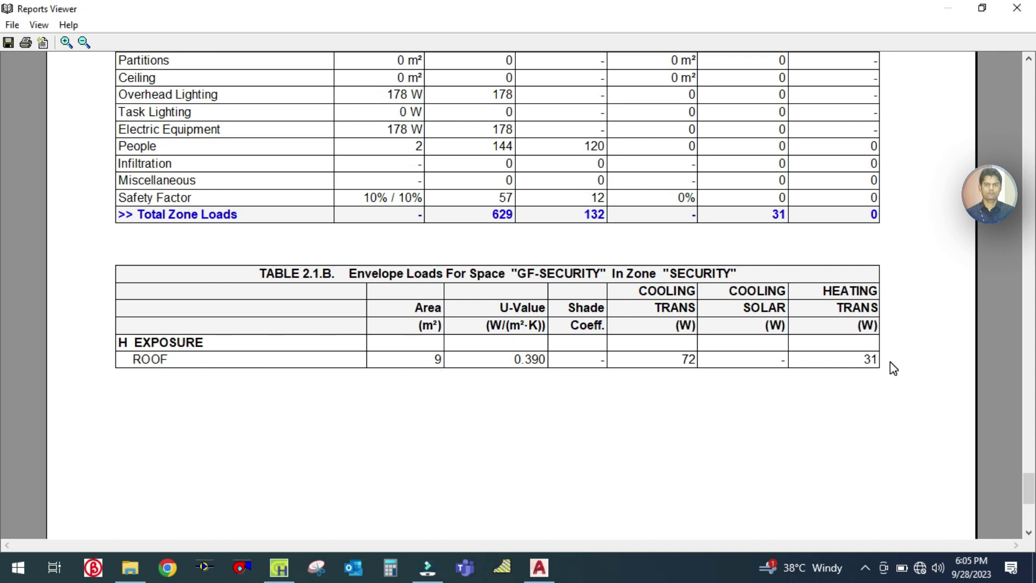
pyautogui.scroll(15, 893, 368)
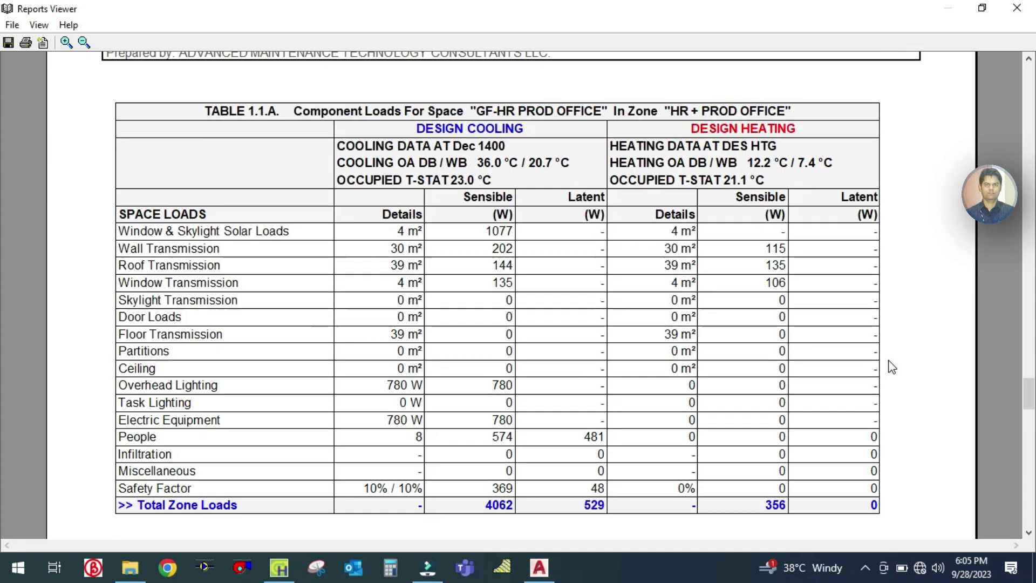
pyautogui.scroll(5, 893, 368)
pyautogui.scroll(-15, 890, 366)
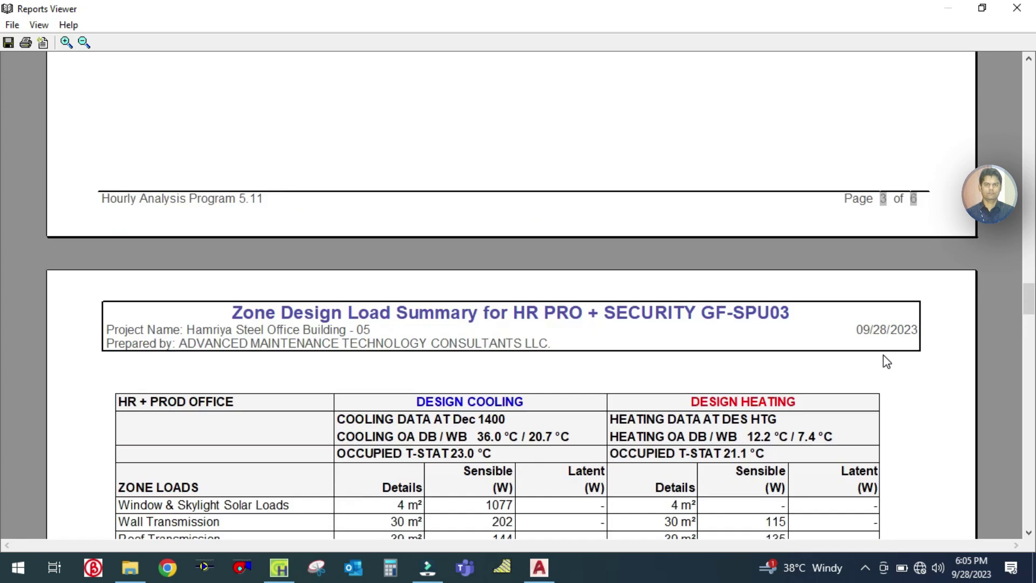
pyautogui.scroll(15, 886, 361)
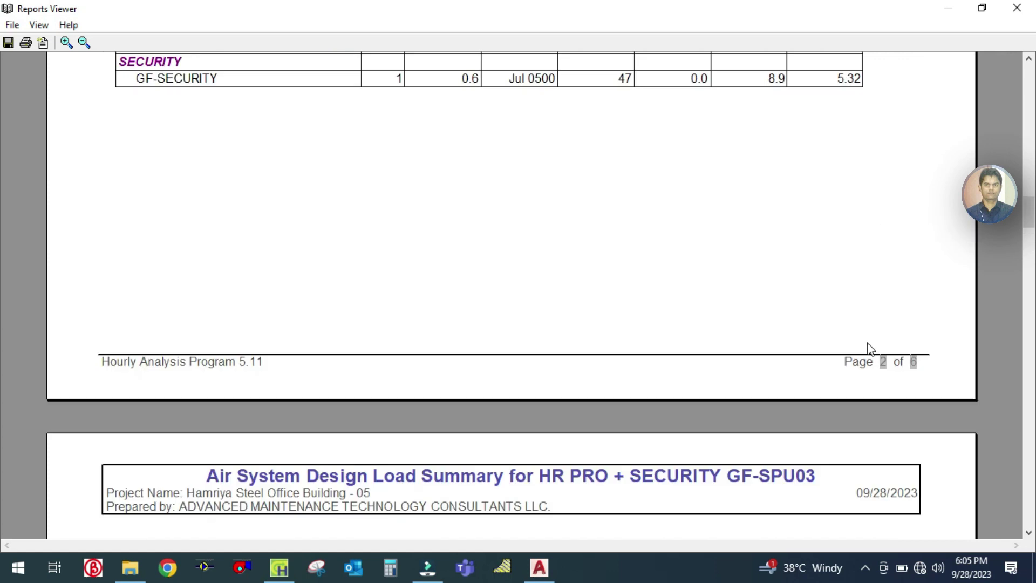
pyautogui.scroll(15, 866, 343)
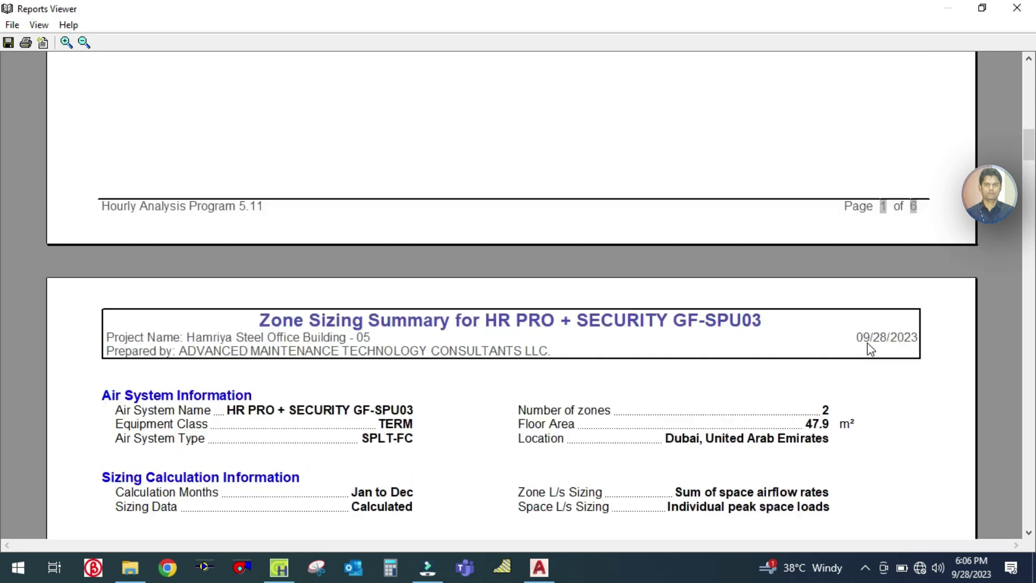
pyautogui.scroll(-8, 866, 342)
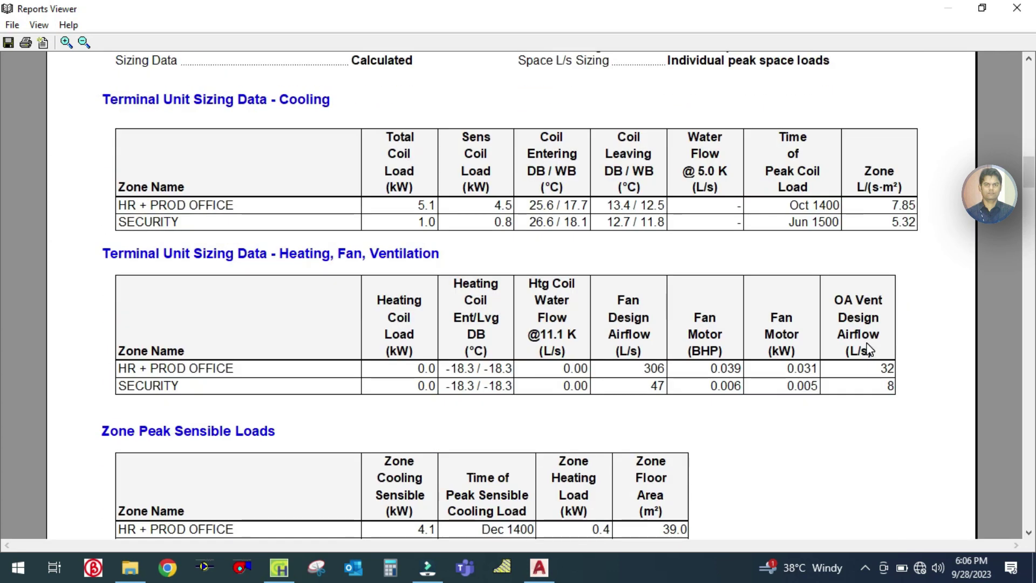
pyautogui.scroll(1, 868, 349)
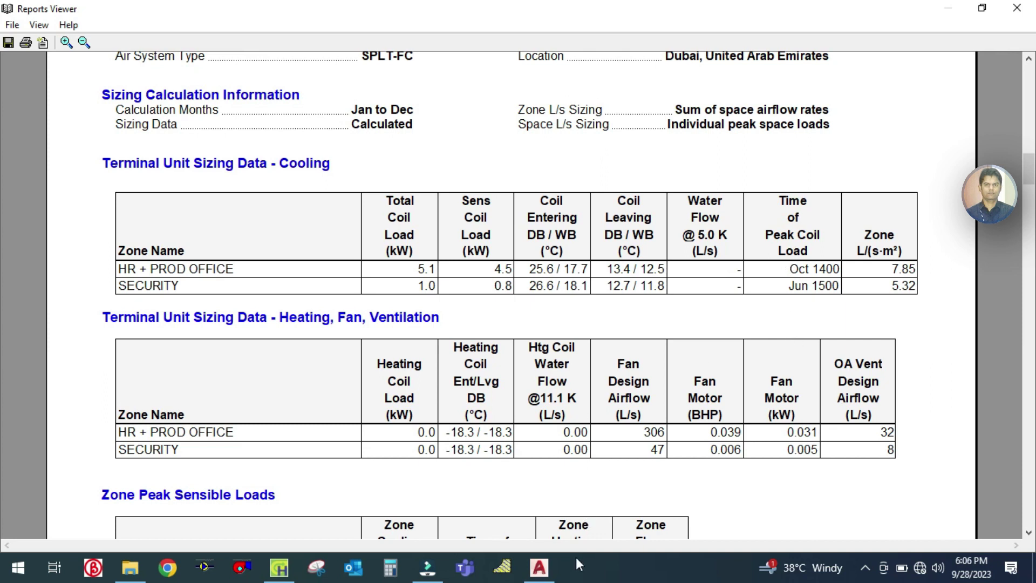
# Switch to AutoCAD's J125-V-05-A01-Y.dwg and zoom around the Meeting Room, Sales and Technical Dept
pyautogui.click(539, 566)
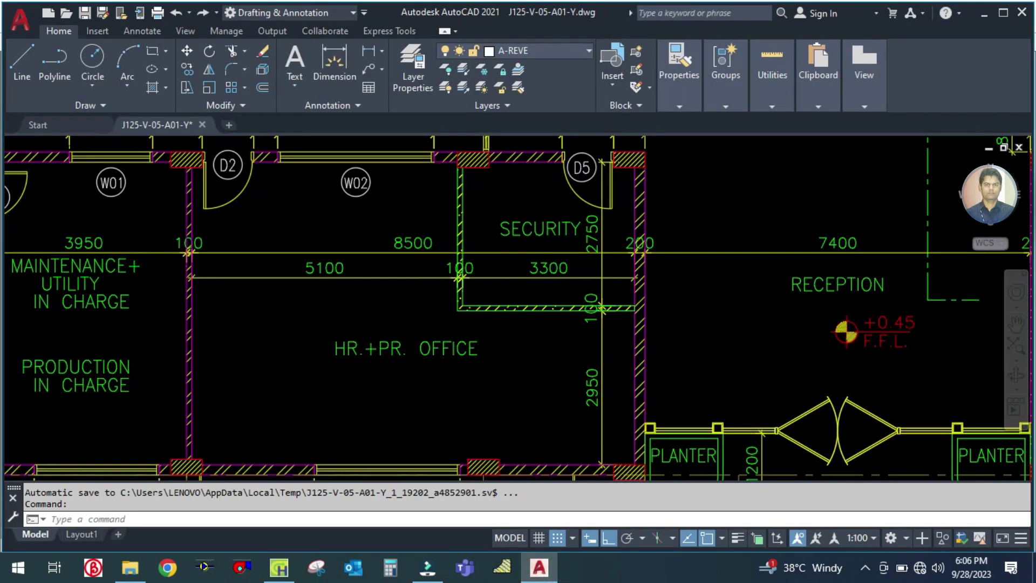
pyautogui.scroll(-3, 492, 364)
pyautogui.scroll(4, 492, 364)
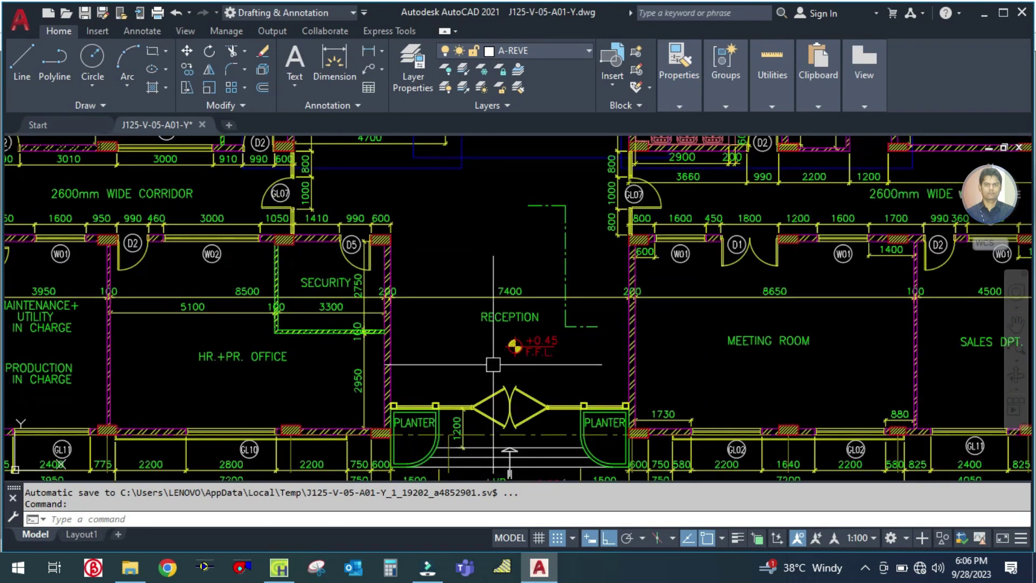
pyautogui.scroll(-3, 782, 389)
pyautogui.scroll(2, 766, 384)
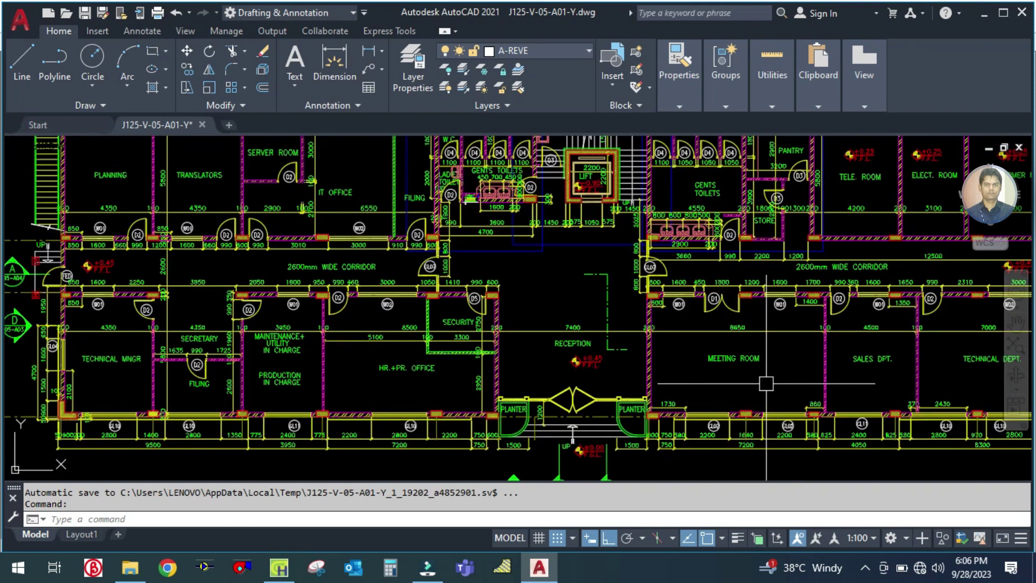
pyautogui.scroll(3, 531, 330)
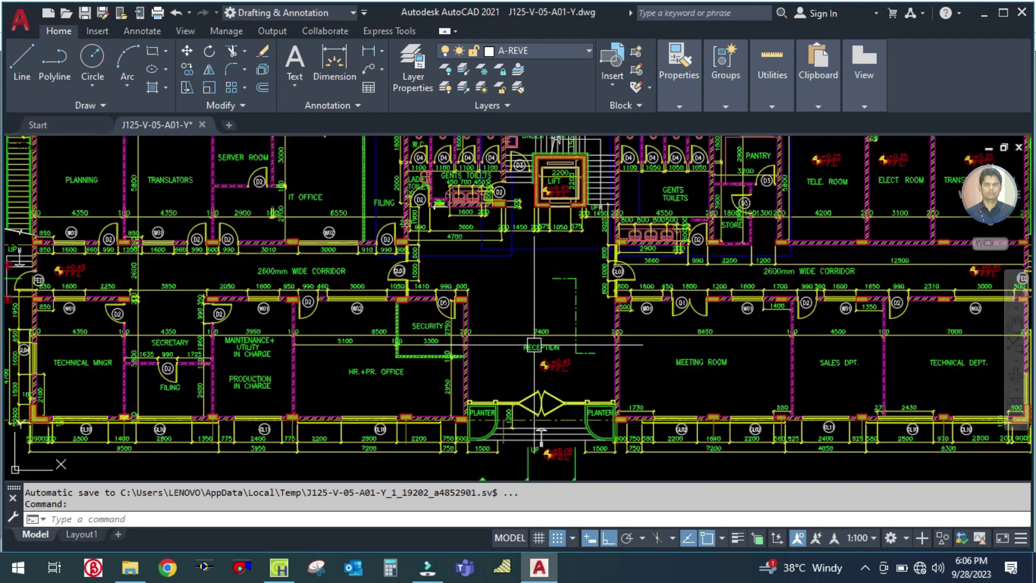
pyautogui.scroll(-3, 441, 321)
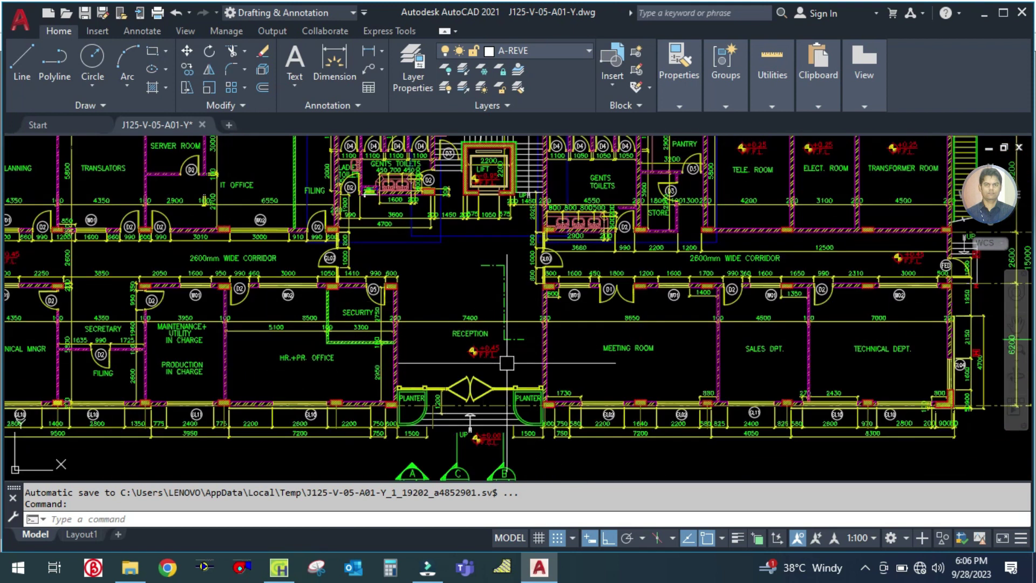
pyautogui.scroll(2, 507, 351)
pyautogui.scroll(1, 474, 351)
pyautogui.scroll(-3, 534, 348)
pyautogui.scroll(2, 567, 347)
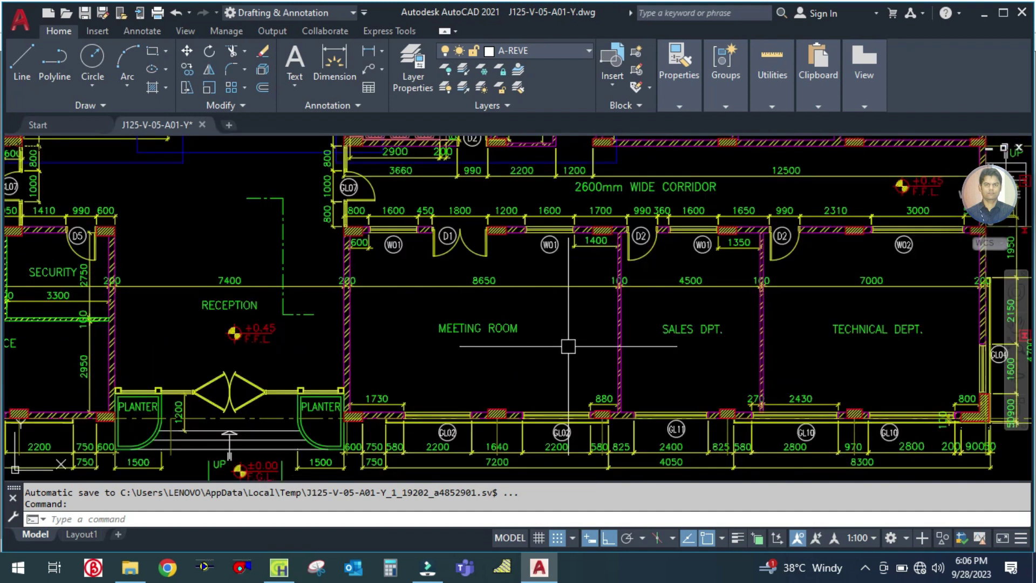
pyautogui.scroll(-2, 502, 322)
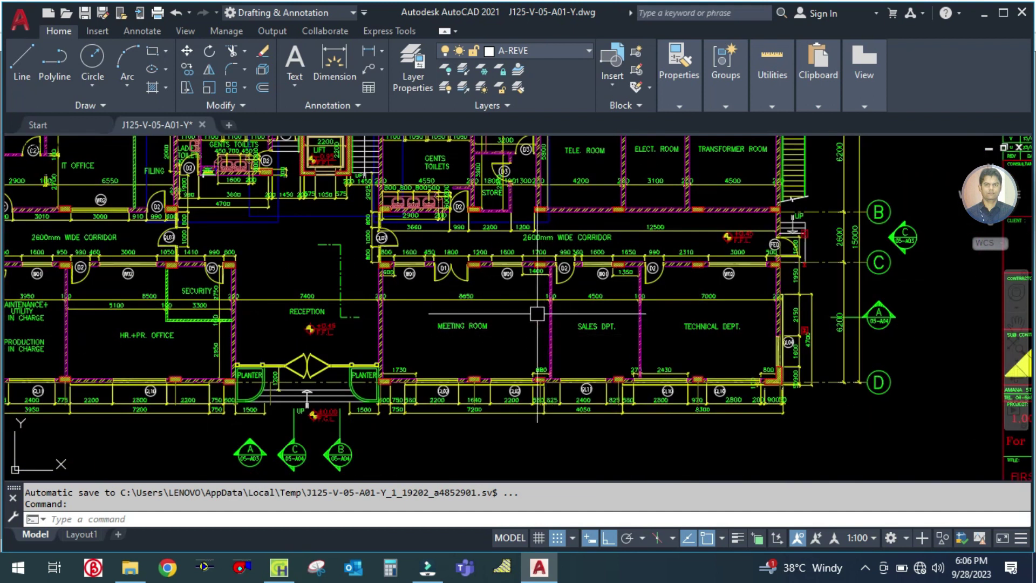
pyautogui.scroll(2, 515, 325)
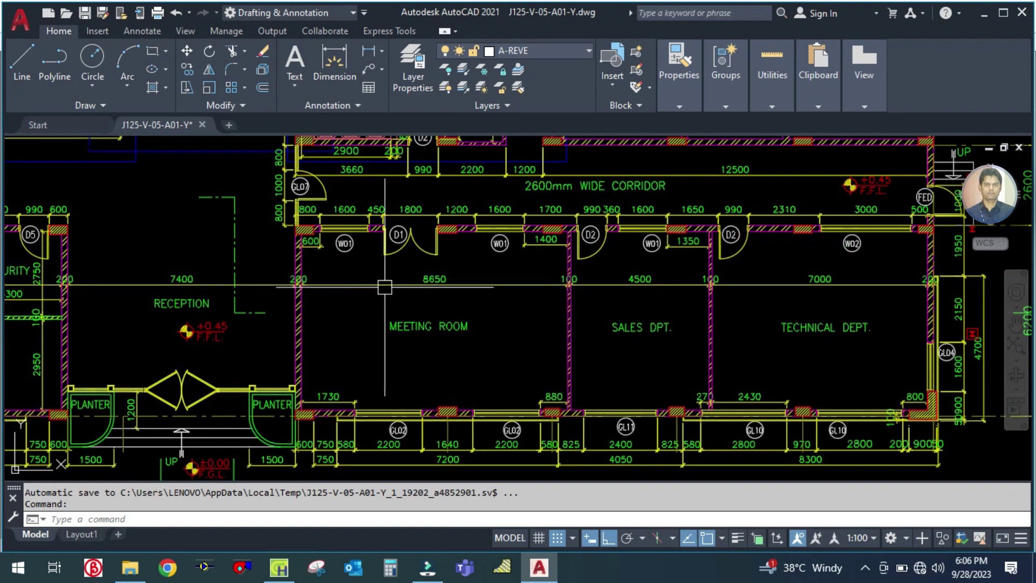
pyautogui.scroll(-2, 515, 323)
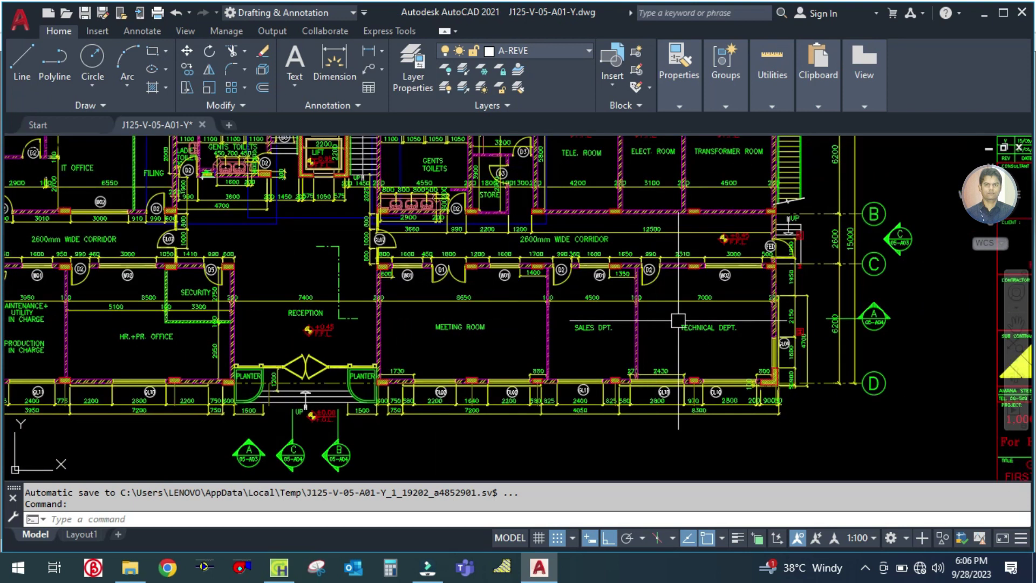
pyautogui.scroll(2, 678, 320)
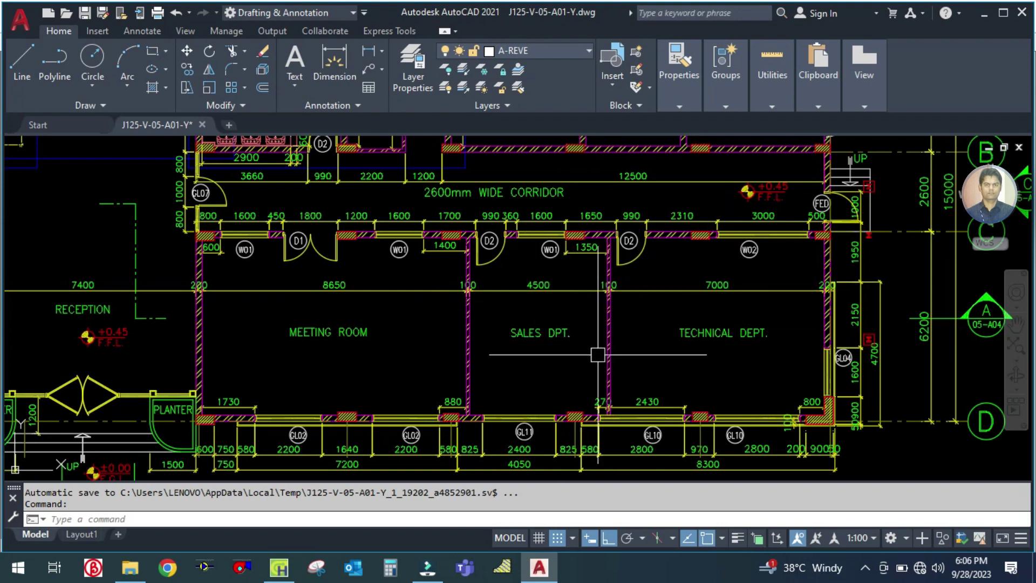
# Zoom out to show the whole Ground Floor Layout for Office Block
pyautogui.scroll(-2, 651, 315)
pyautogui.scroll(-2, 651, 377)
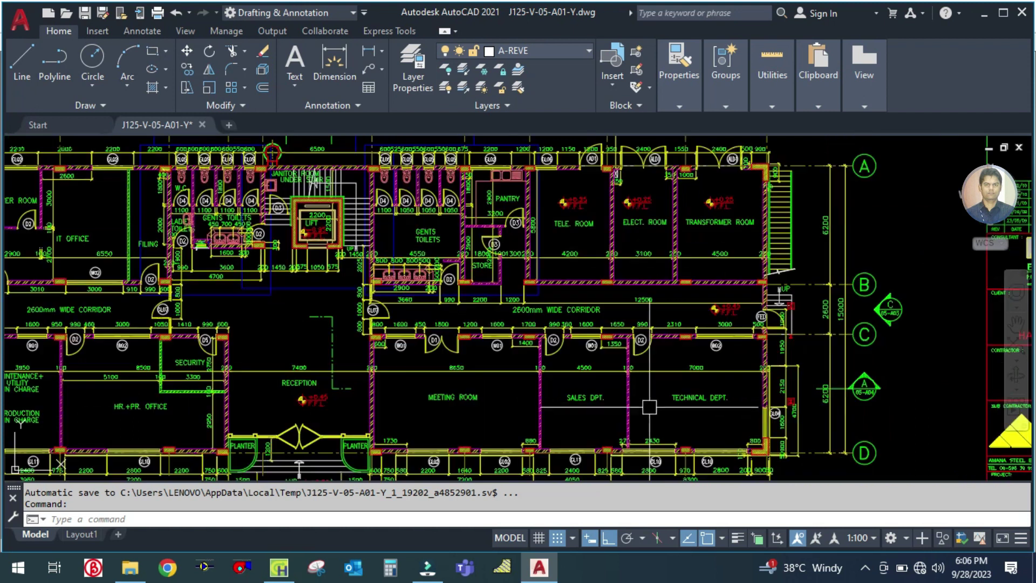
pyautogui.scroll(2, 665, 269)
pyautogui.scroll(-5, 454, 303)
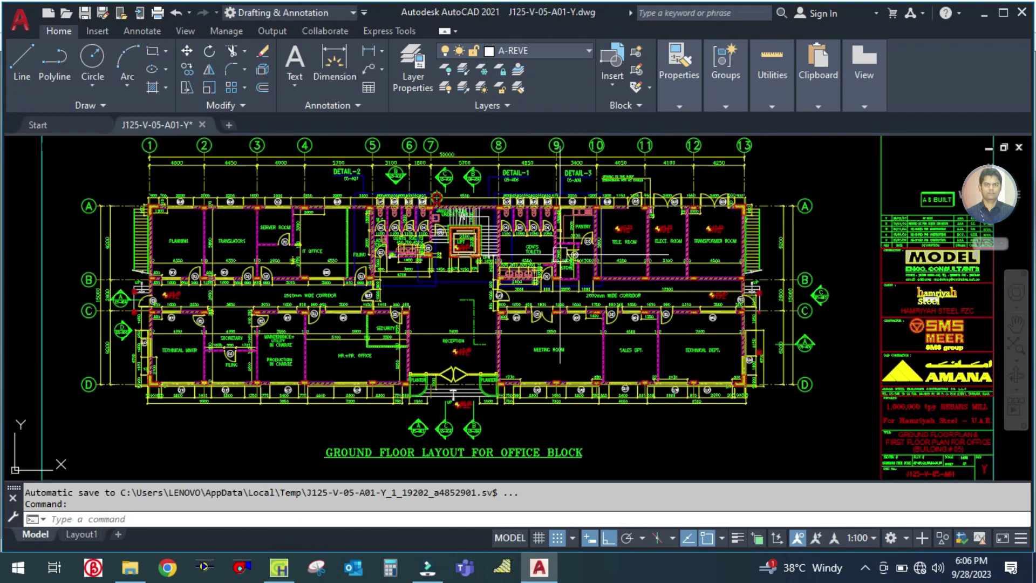
pyautogui.scroll(2, 454, 304)
pyautogui.scroll(-2, 377, 275)
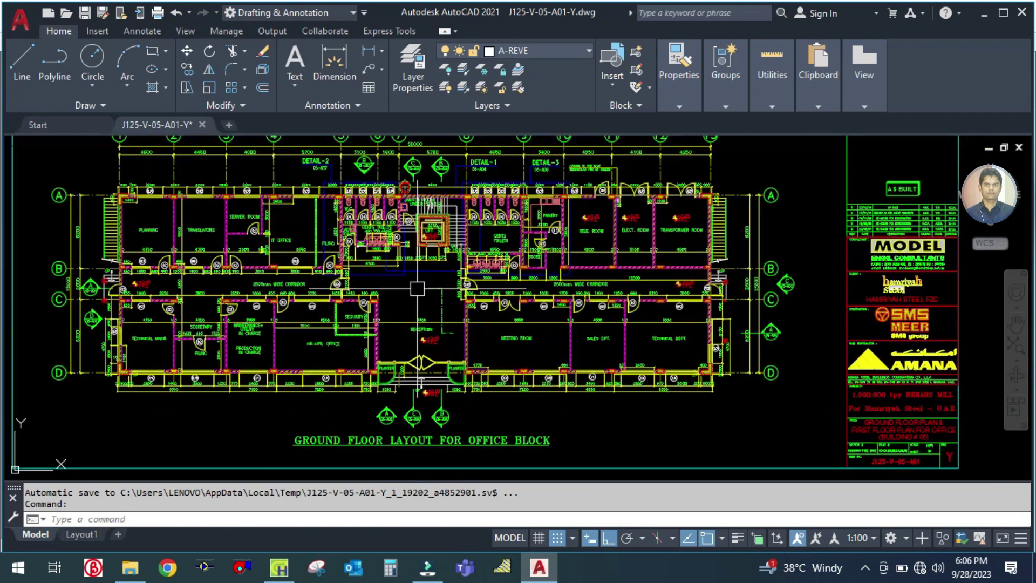
pyautogui.scroll(3, 199, 198)
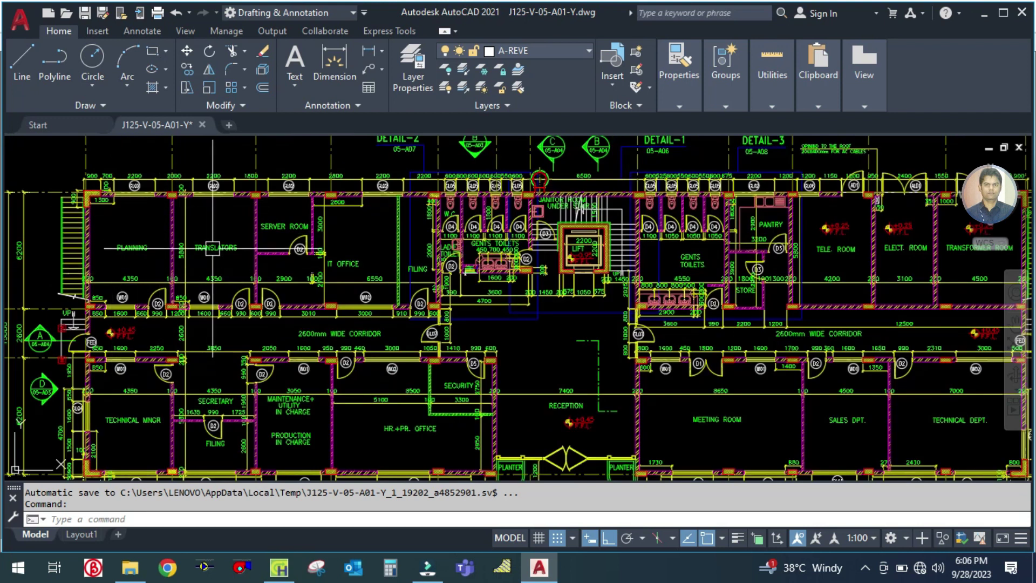
pyautogui.scroll(2, 159, 250)
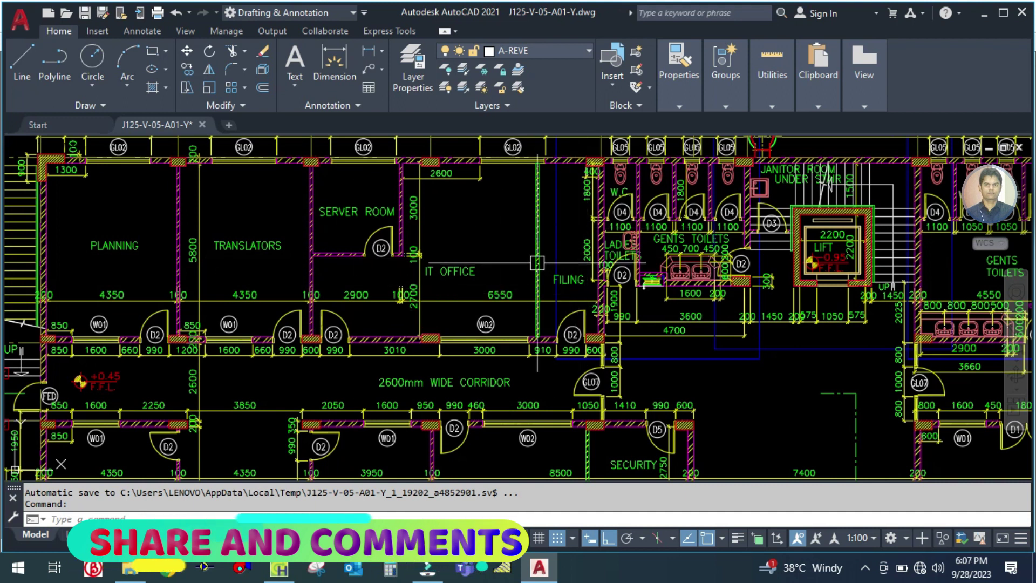
pyautogui.scroll(-2, 383, 297)
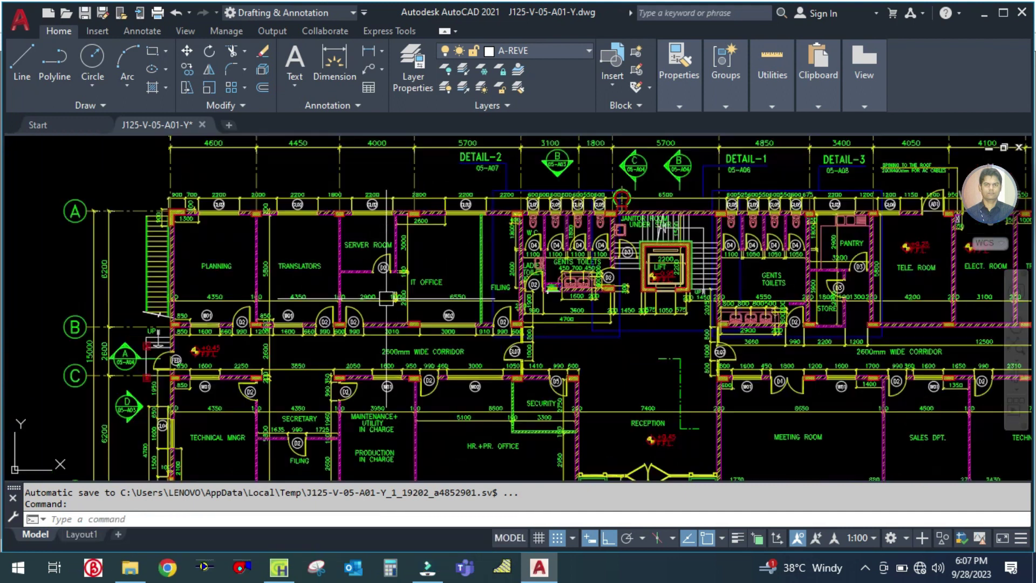
pyautogui.scroll(2, 660, 354)
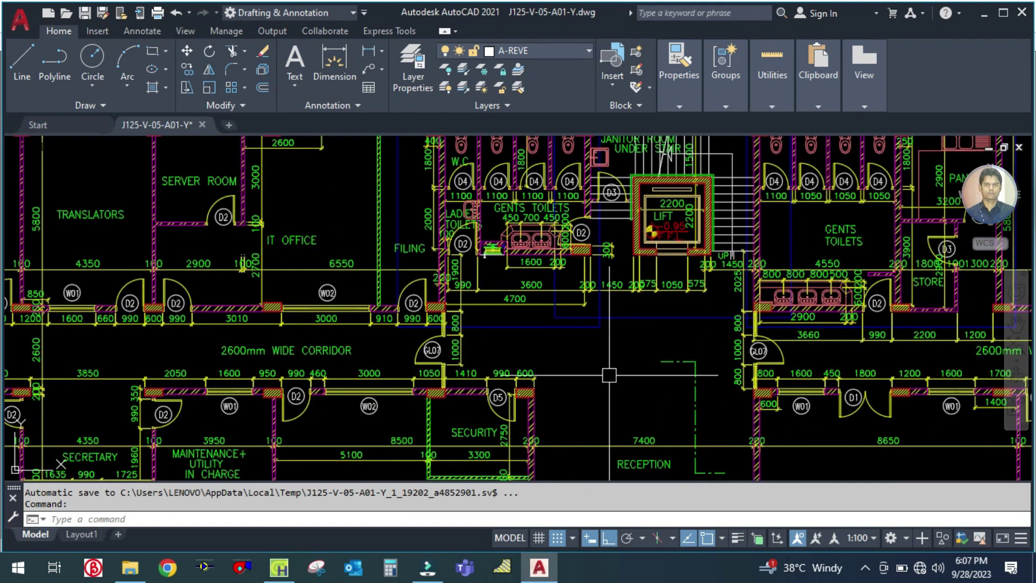
pyautogui.scroll(-3, 519, 359)
pyautogui.scroll(3, 377, 302)
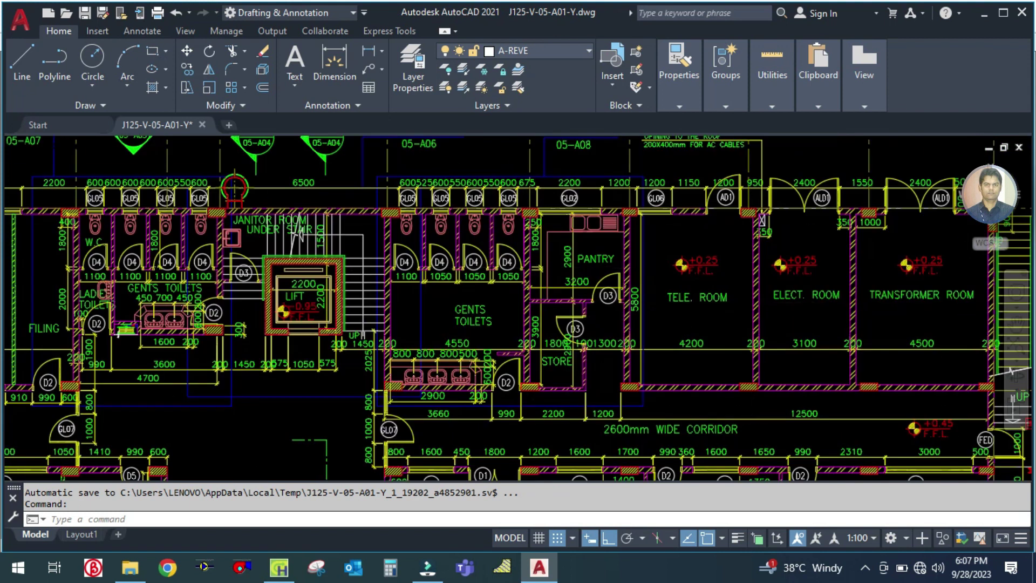
pyautogui.scroll(-1, 361, 297)
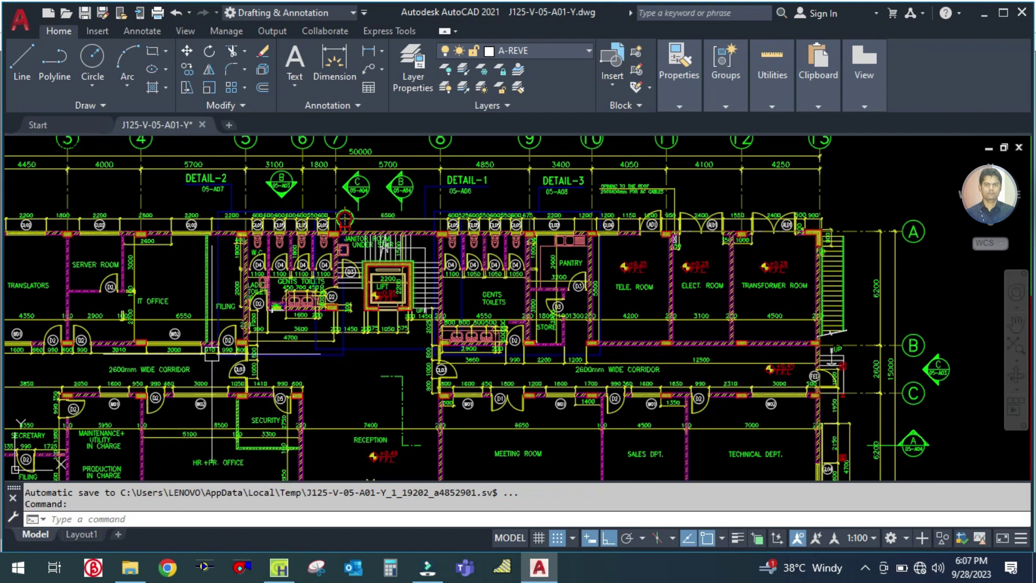
pyautogui.scroll(1, 305, 367)
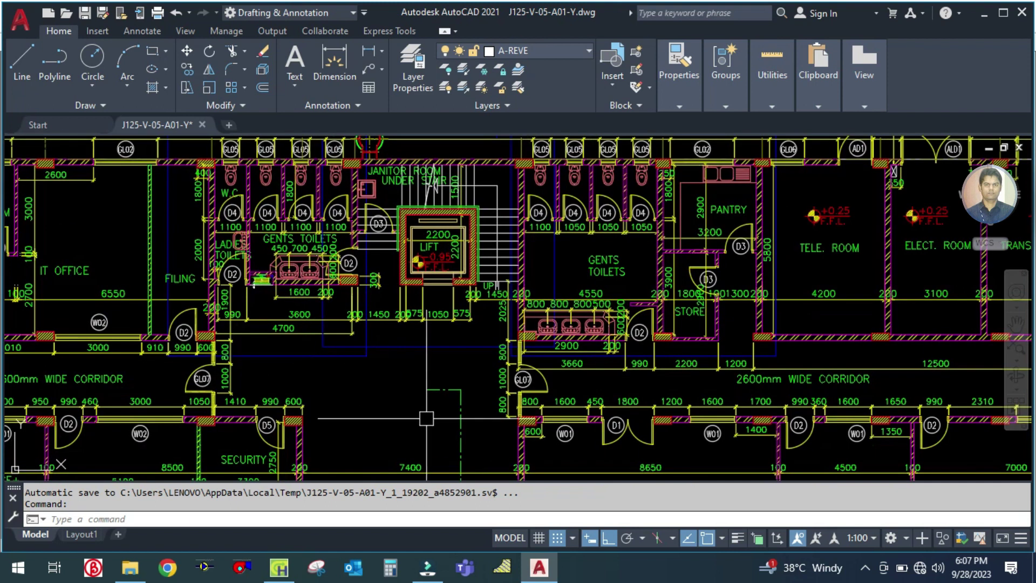
pyautogui.scroll(-2, 329, 330)
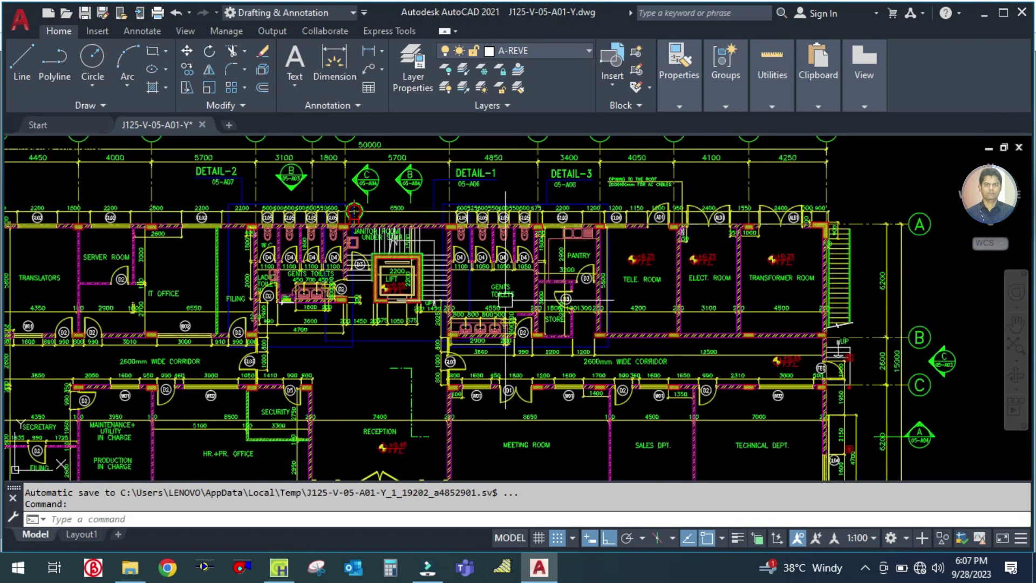
pyautogui.scroll(2, 692, 285)
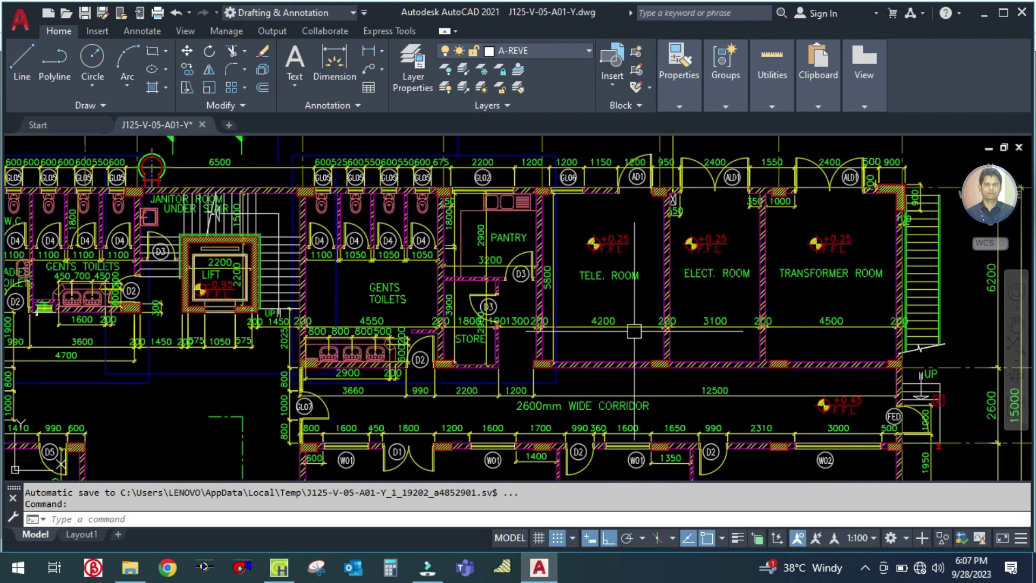
pyautogui.scroll(-1, 642, 340)
pyautogui.scroll(1, 647, 345)
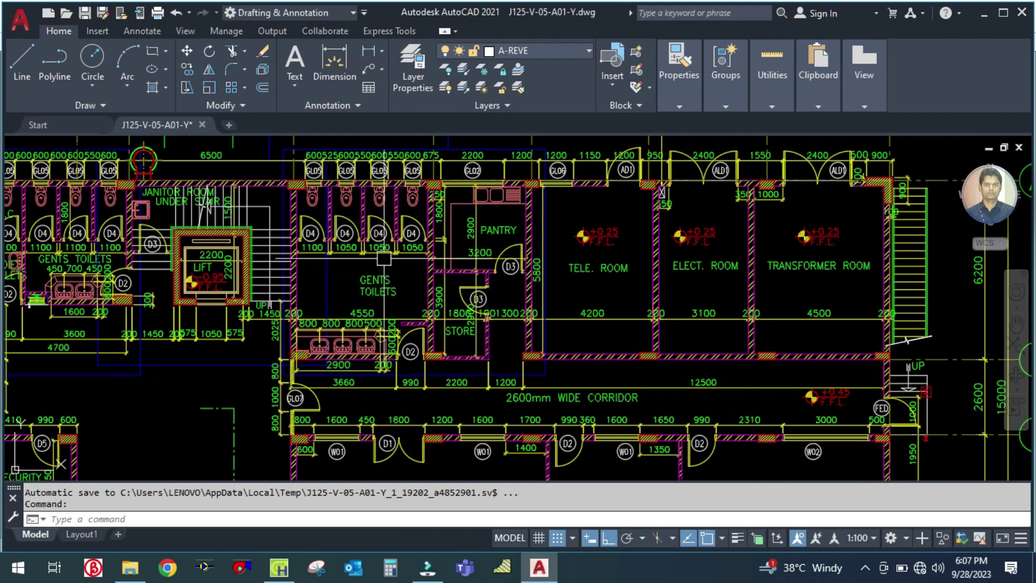
pyautogui.scroll(-2, 399, 264)
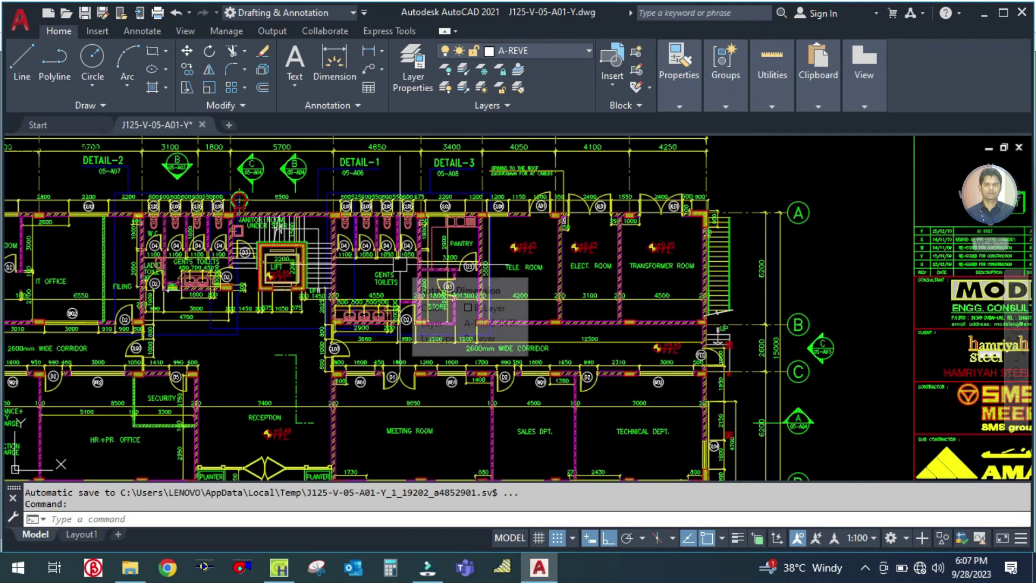
pyautogui.scroll(-5, 722, 299)
# Zoom out and pan so the First Floor Layout appears above the Ground Floor Layout
pyautogui.scroll(4, 722, 299)
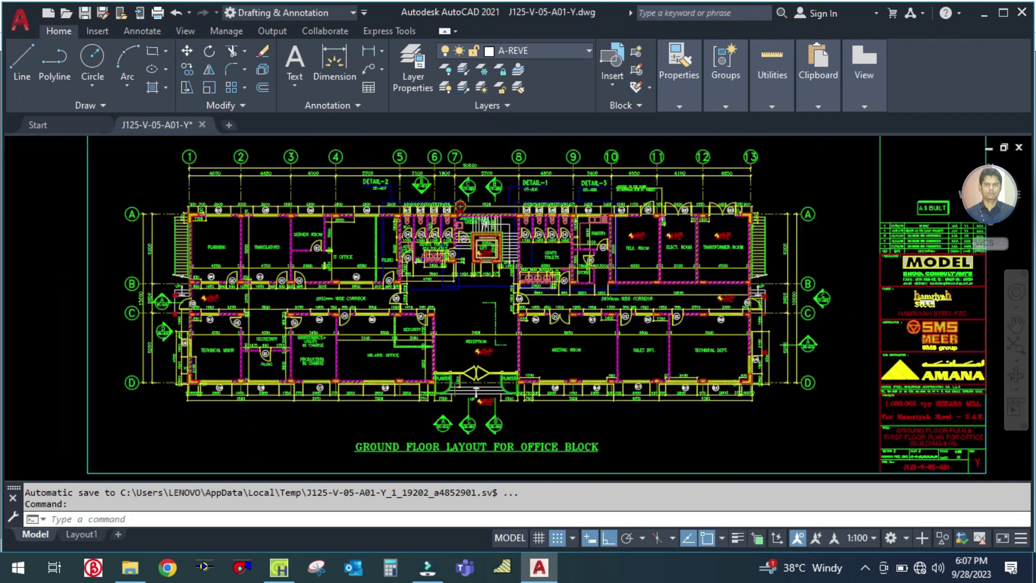
pyautogui.scroll(-2, 481, 197)
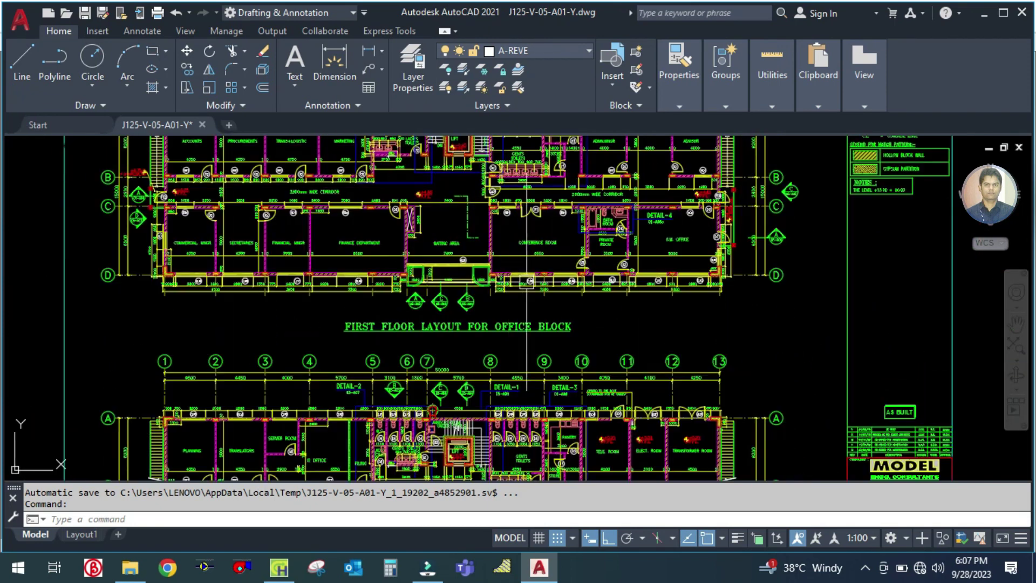
pyautogui.scroll(2, 550, 388)
pyautogui.moveTo(551, 403); pyautogui.dragTo(545, 415)
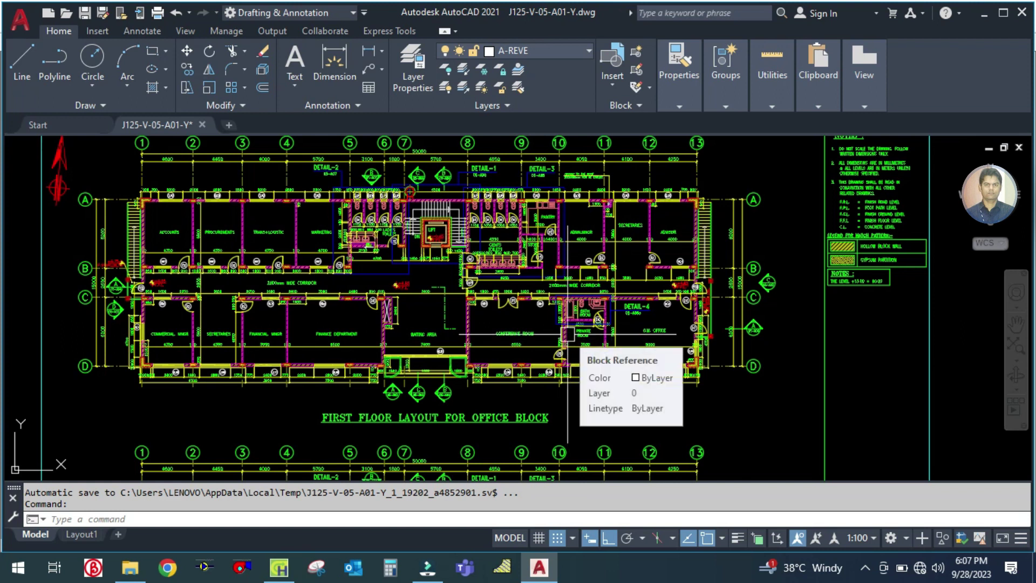
pyautogui.scroll(-3, 488, 280)
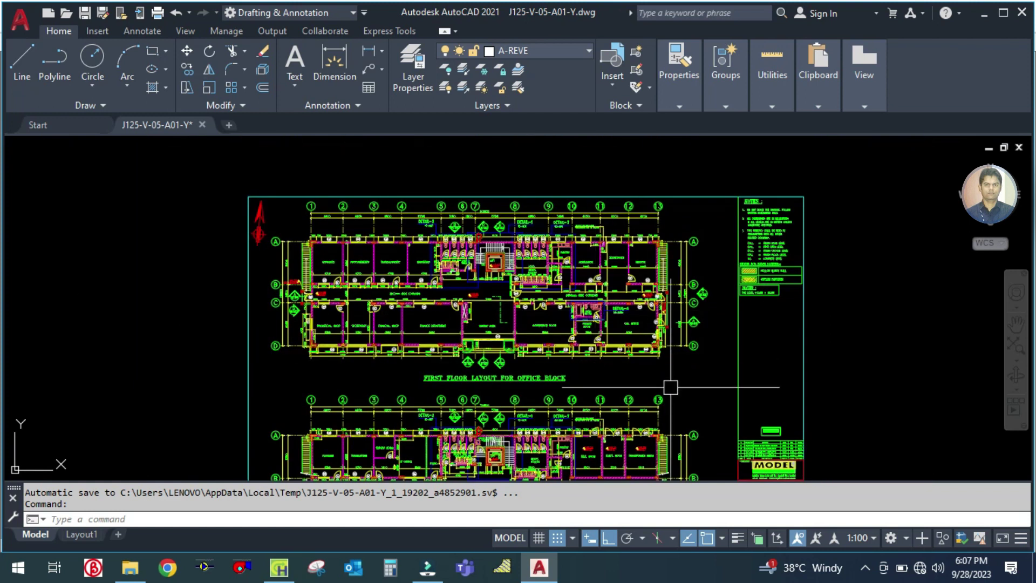
pyautogui.scroll(2, 518, 424)
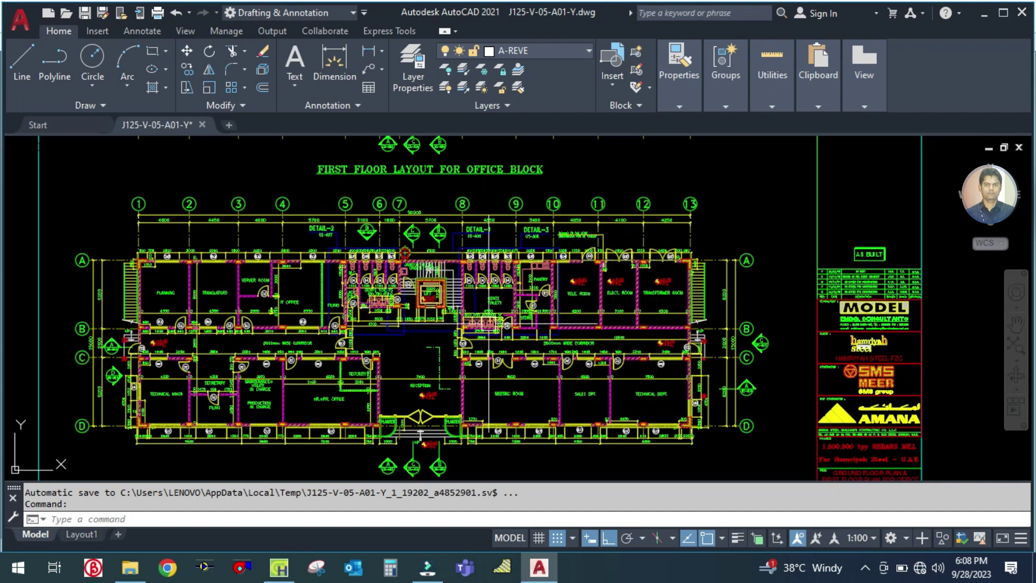
pyautogui.scroll(-5, 492, 313)
pyautogui.scroll(2, 545, 276)
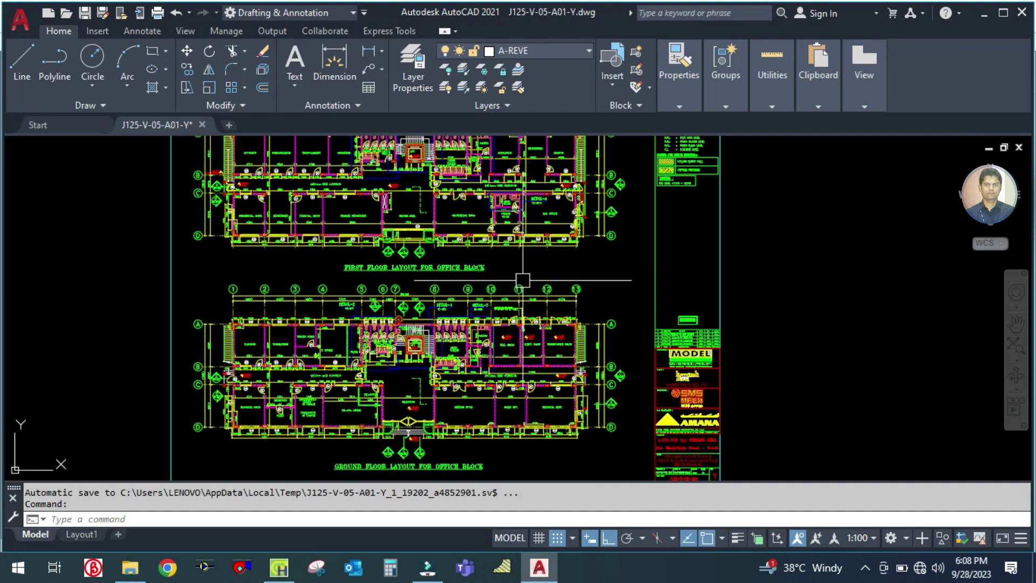
pyautogui.moveTo(533, 281); pyautogui.dragTo(524, 331)
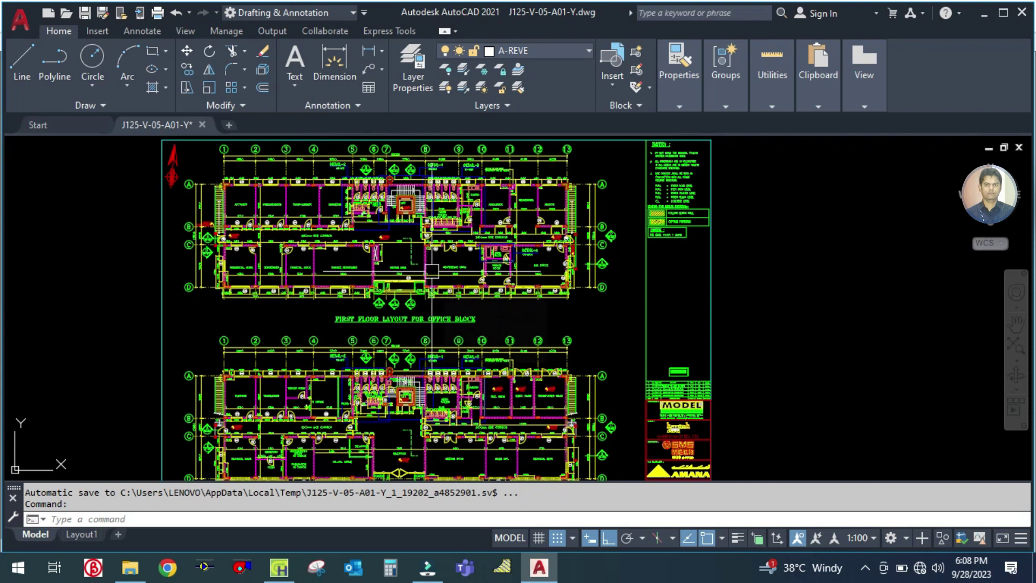
pyautogui.moveTo(432, 270)
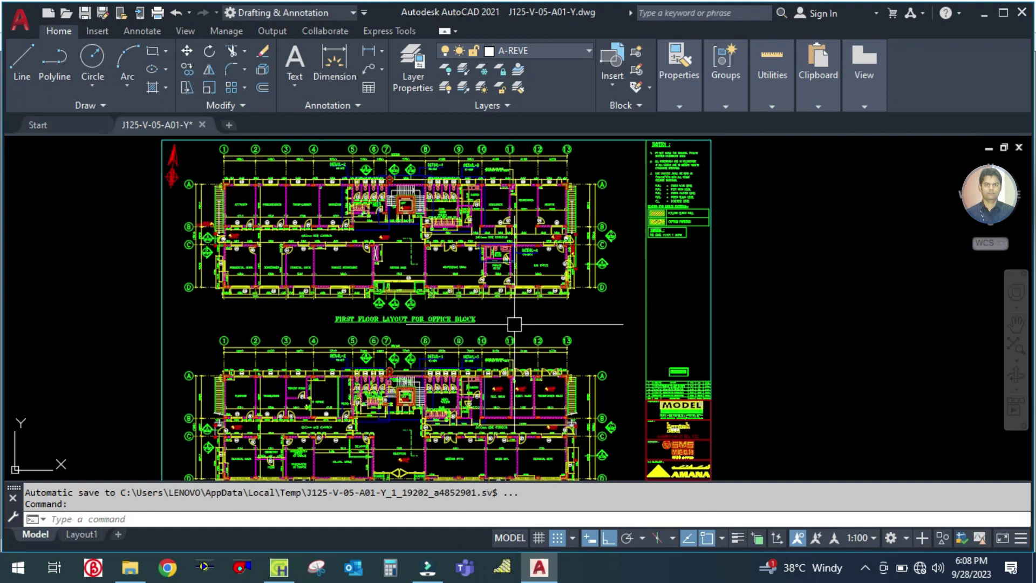